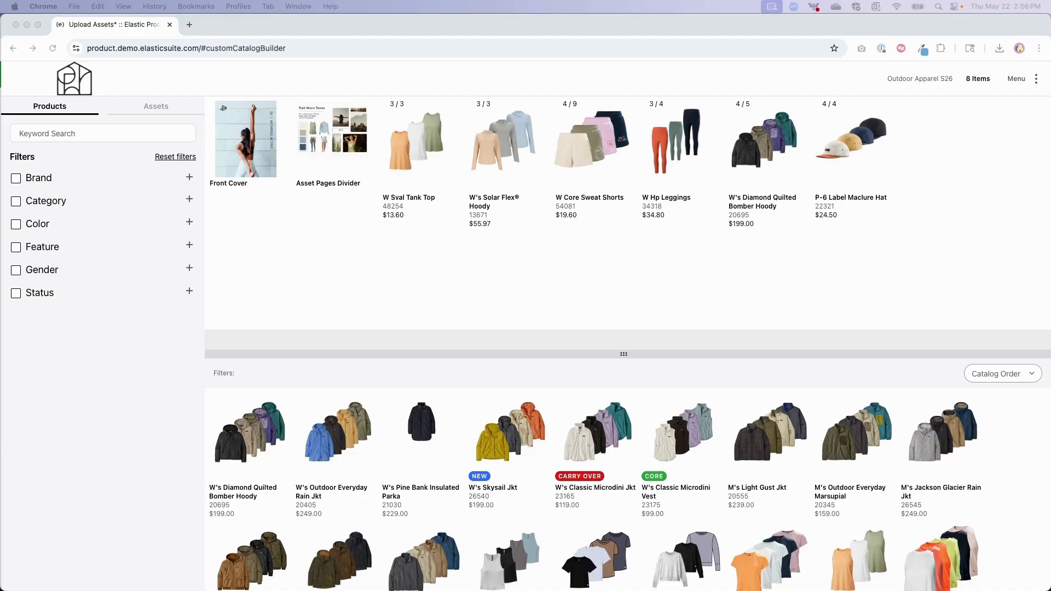
Enlarge the custom catalog's layout area and browse the available asset pages and covers.
click(626, 353)
mouse_move(625, 353)
mouse_down()
mouse_move(624, 391)
mouse_move(619, 366)
mouse_up()
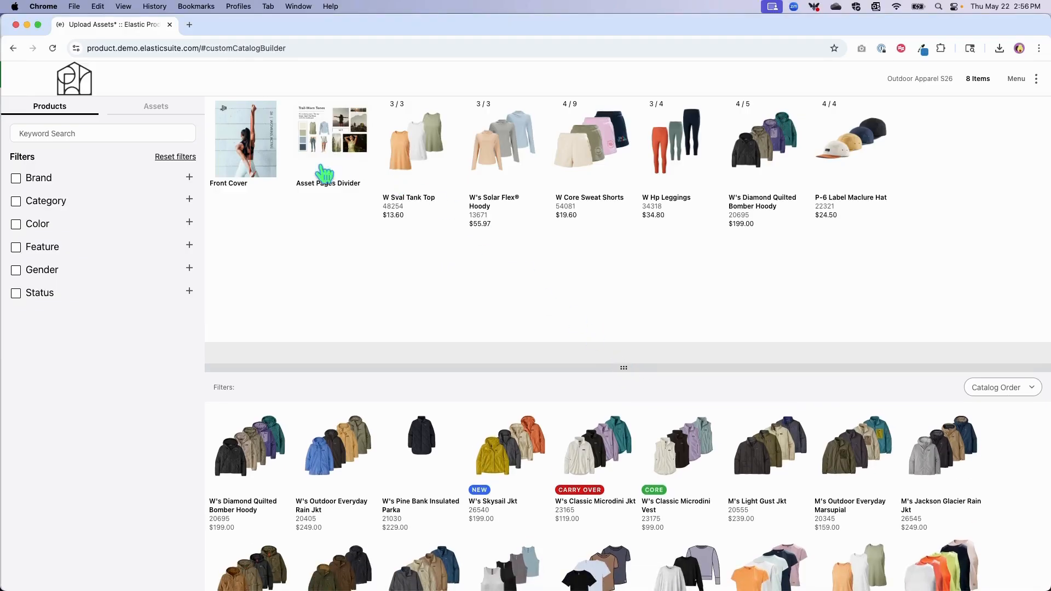
click(156, 109)
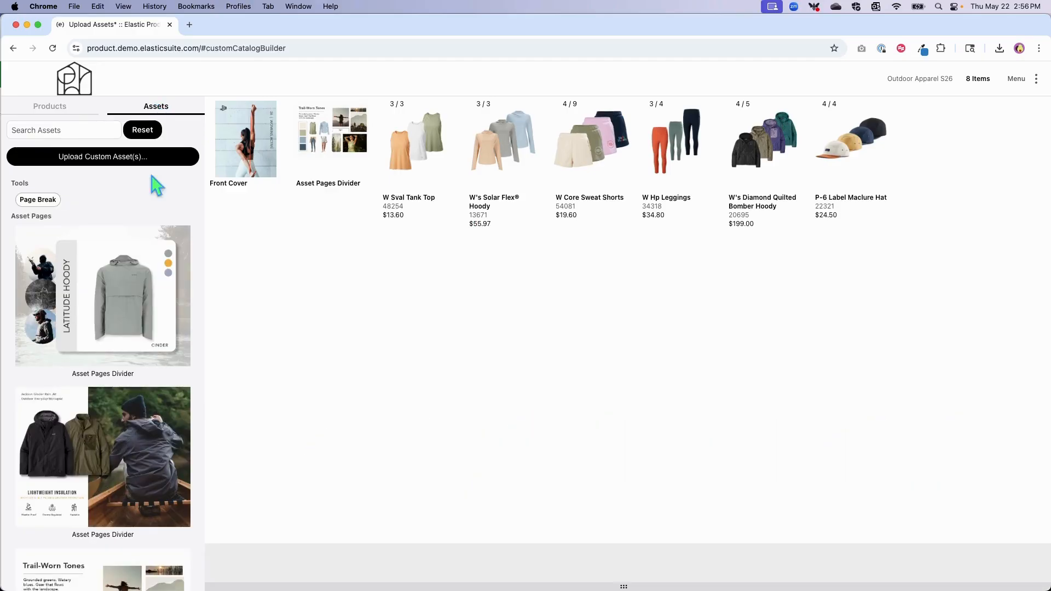
scroll(143, 333, down, 15)
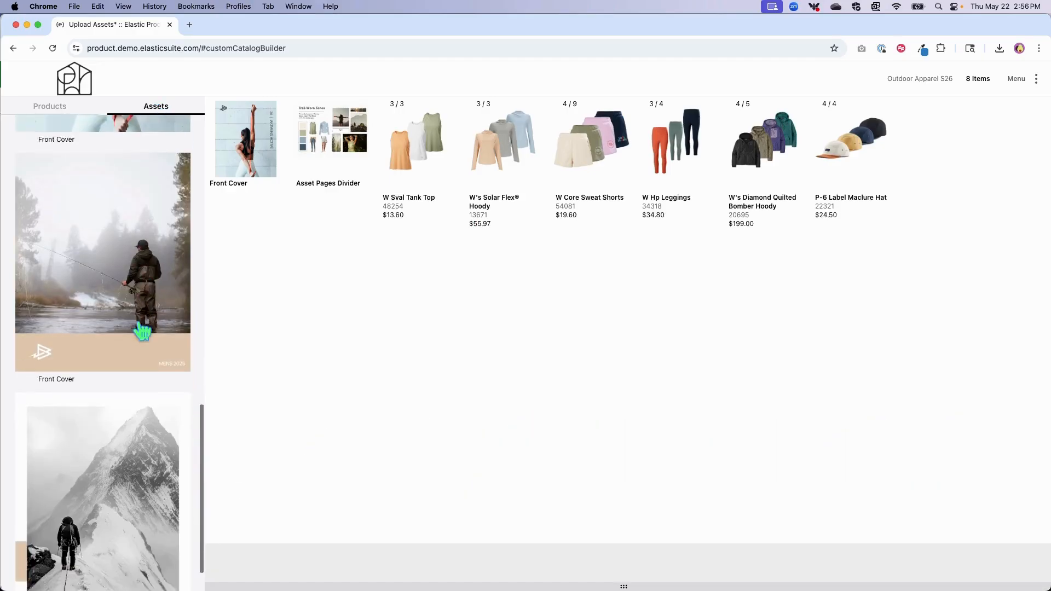
scroll(137, 323, up, 10)
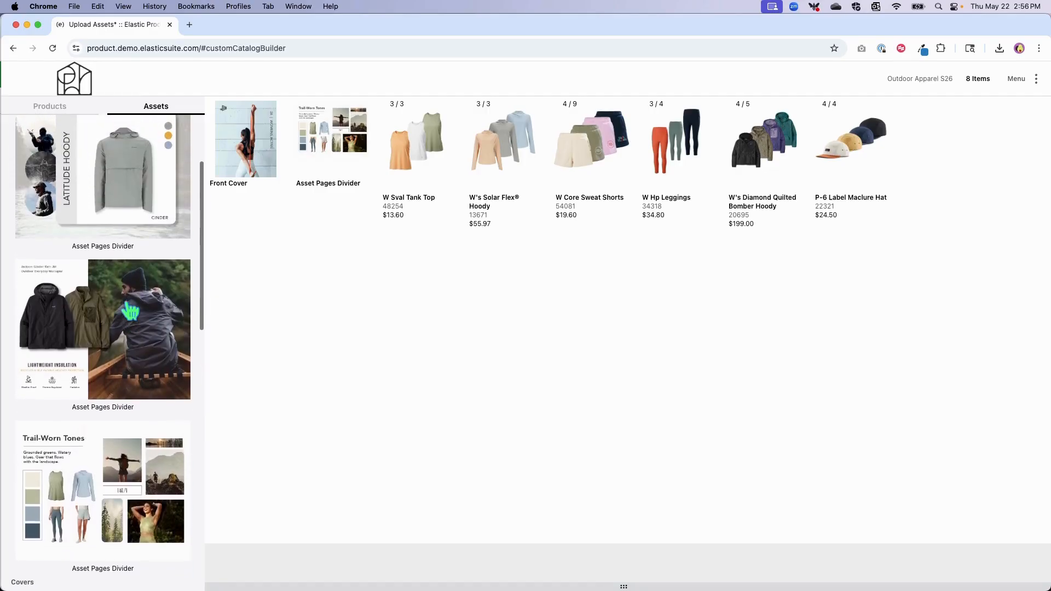
scroll(151, 328, down, 10)
scroll(151, 336, up, 10)
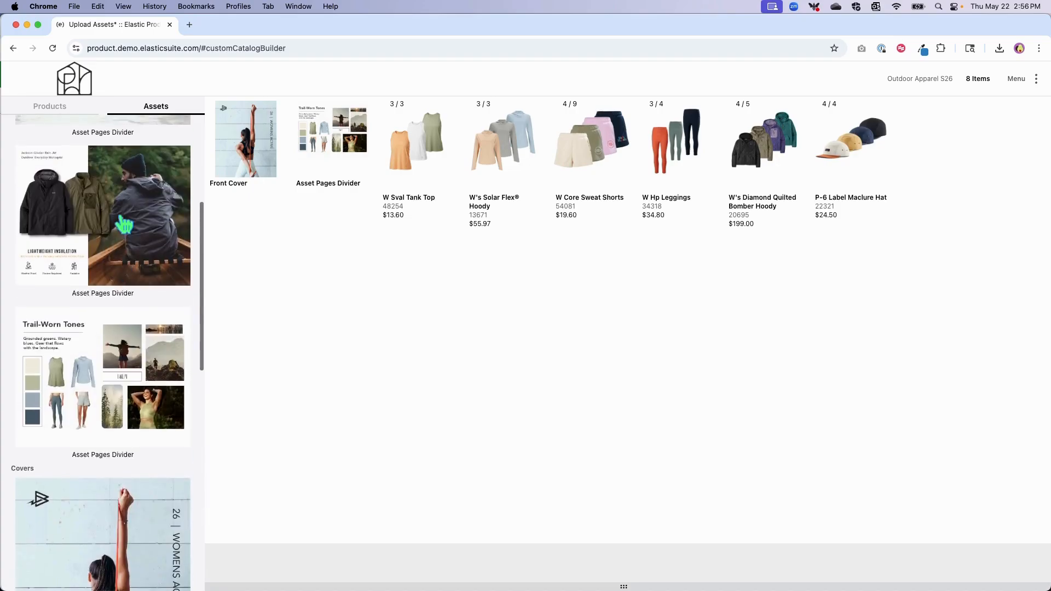
scroll(115, 282, up, 5)
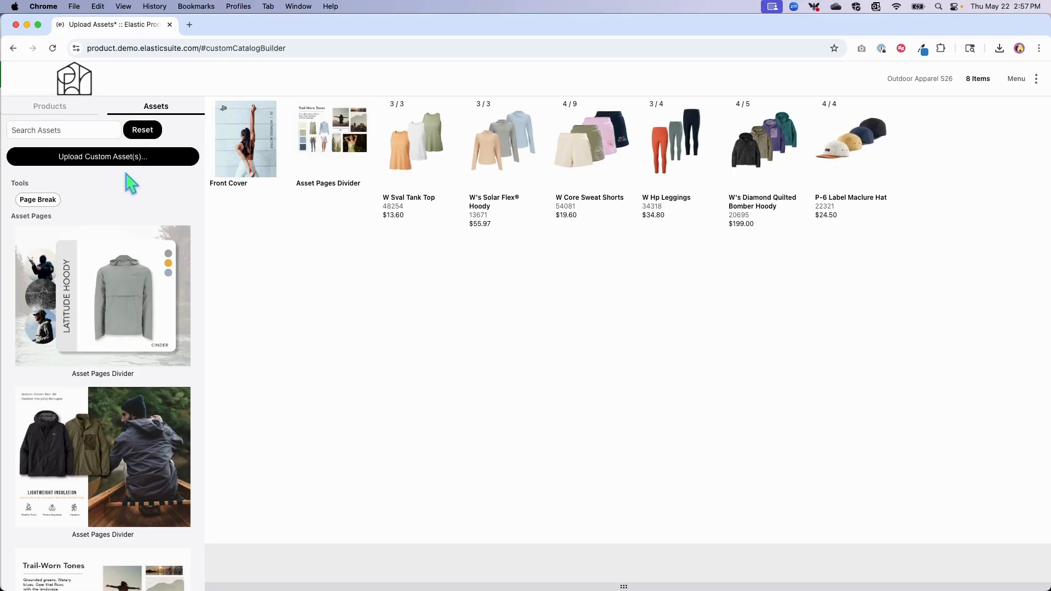
Upload the SizeChart_WomensPants PNG image from Downloads as a custom asset.
click(96, 159)
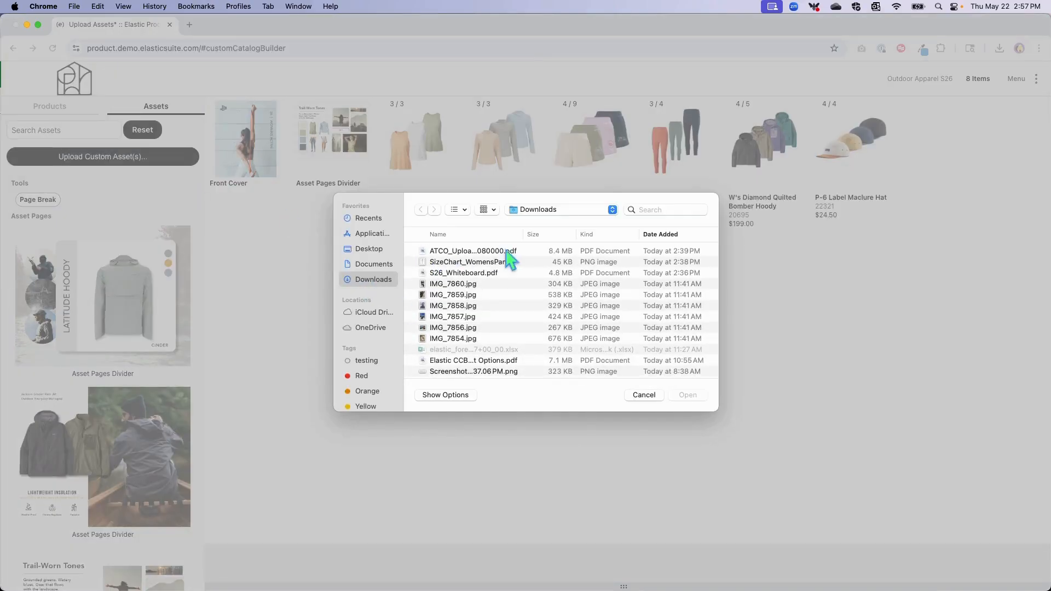
click(450, 264)
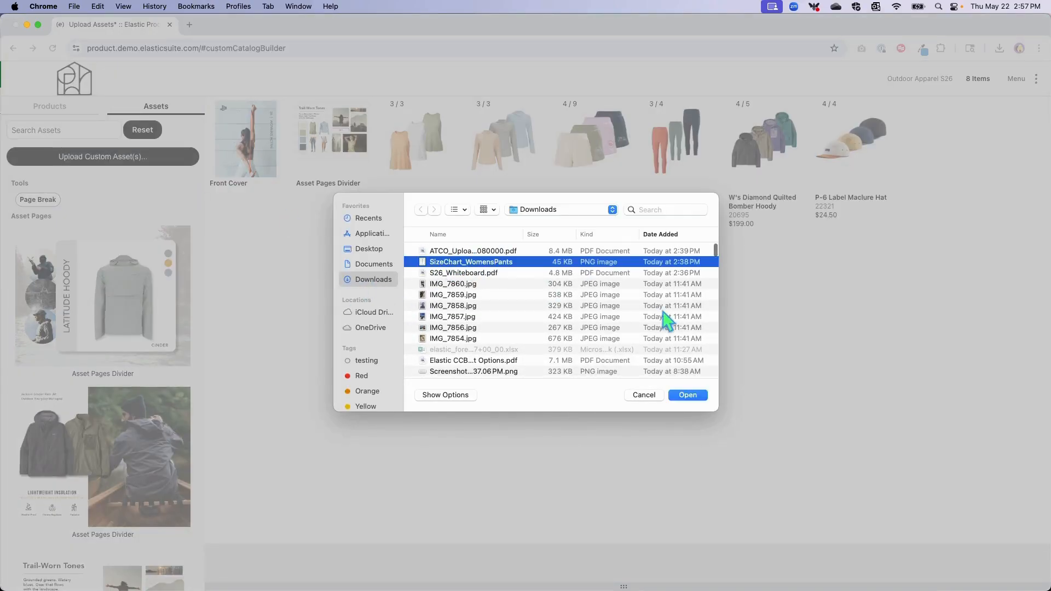
key(Return)
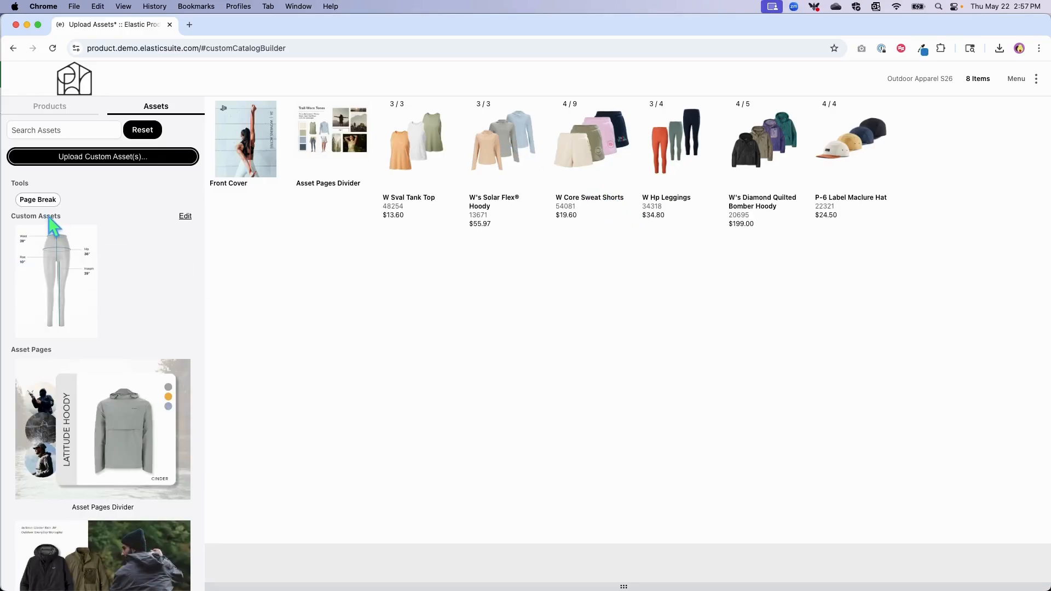
Upload S26_Whiteboard.pdf from Downloads and add Page 1, Page 2 and Page 3 as custom assets.
click(92, 158)
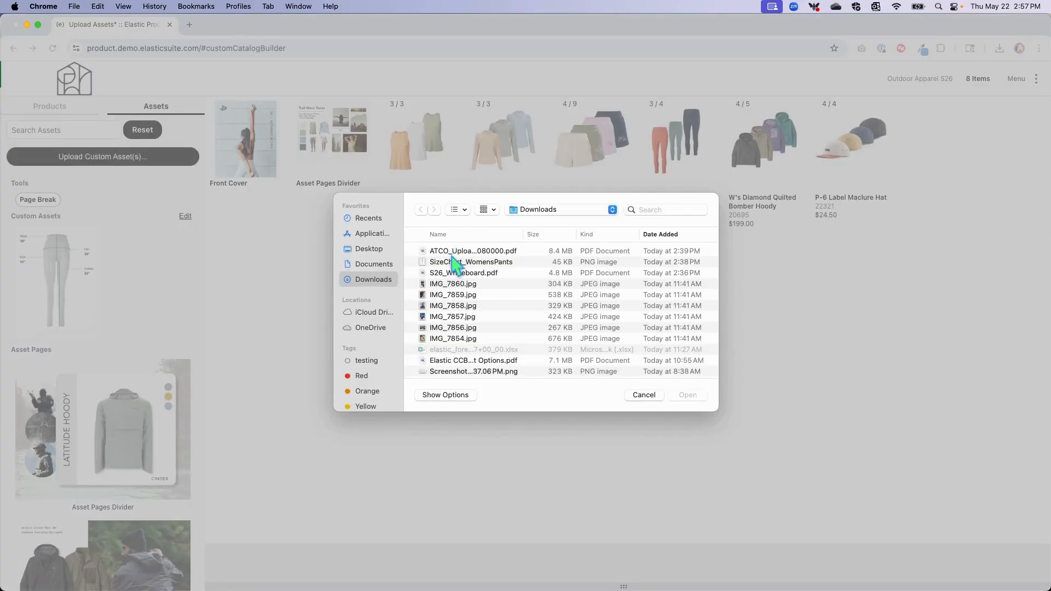
click(451, 252)
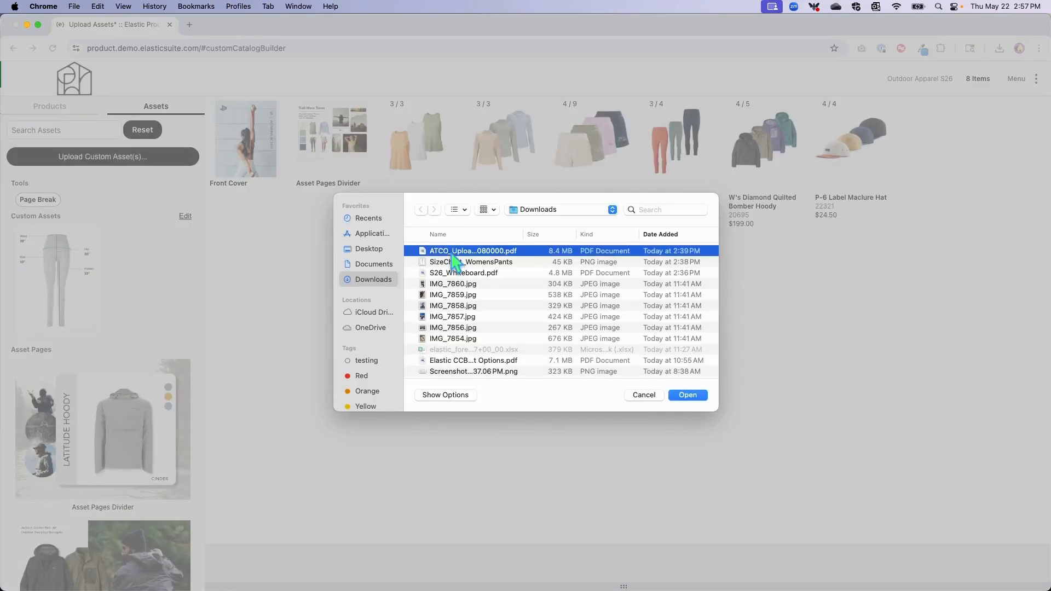
double_click(594, 273)
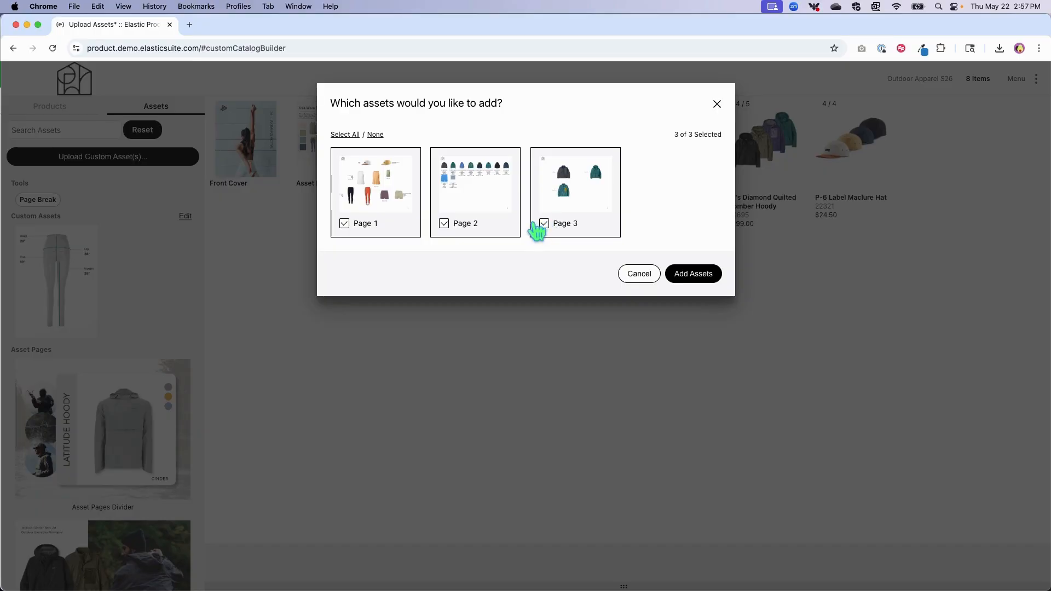
click(544, 224)
click(444, 224)
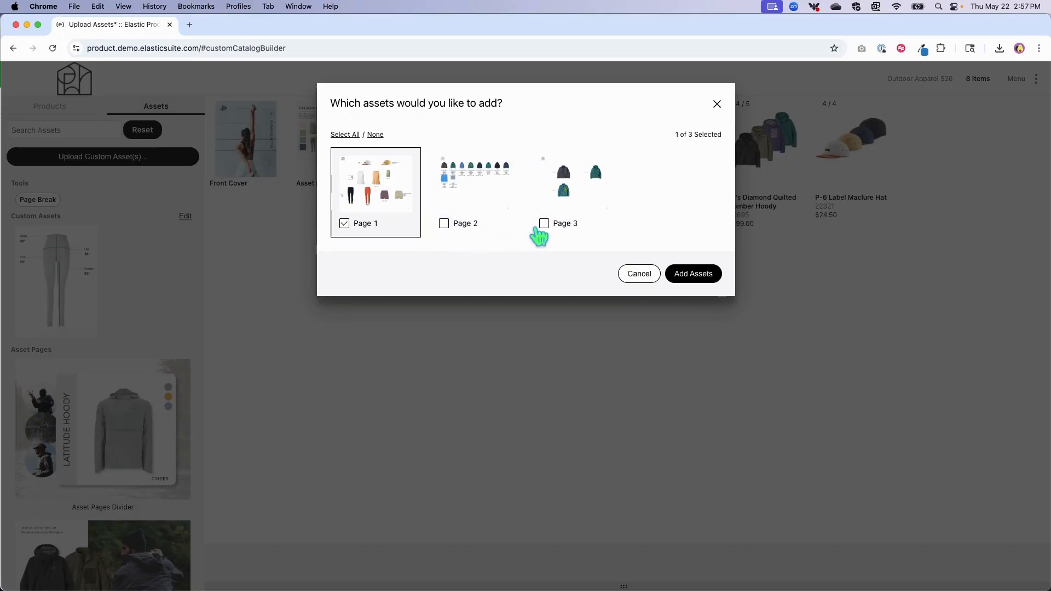
click(444, 224)
click(544, 224)
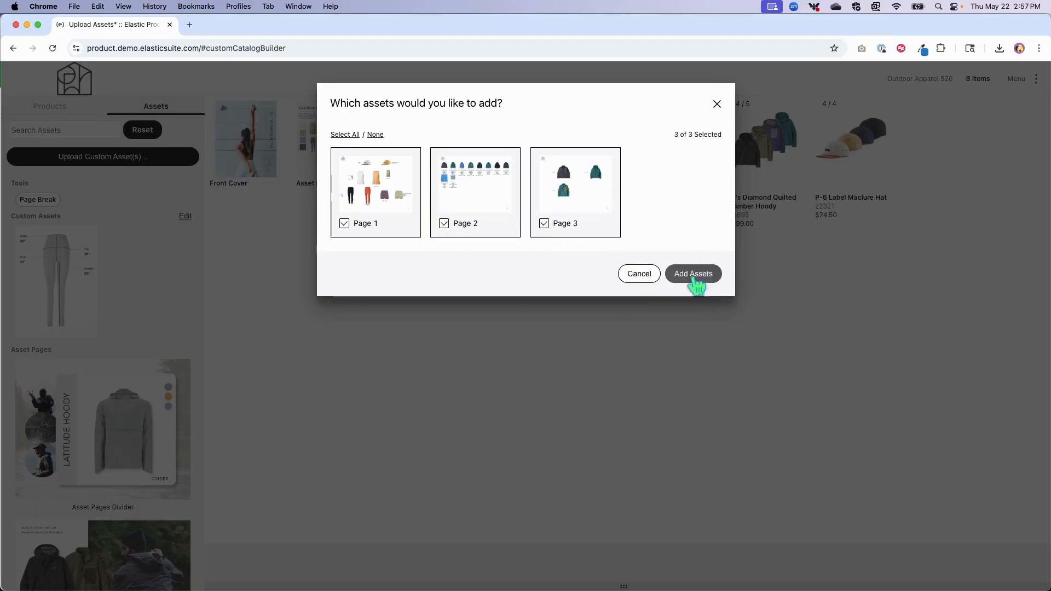
click(693, 274)
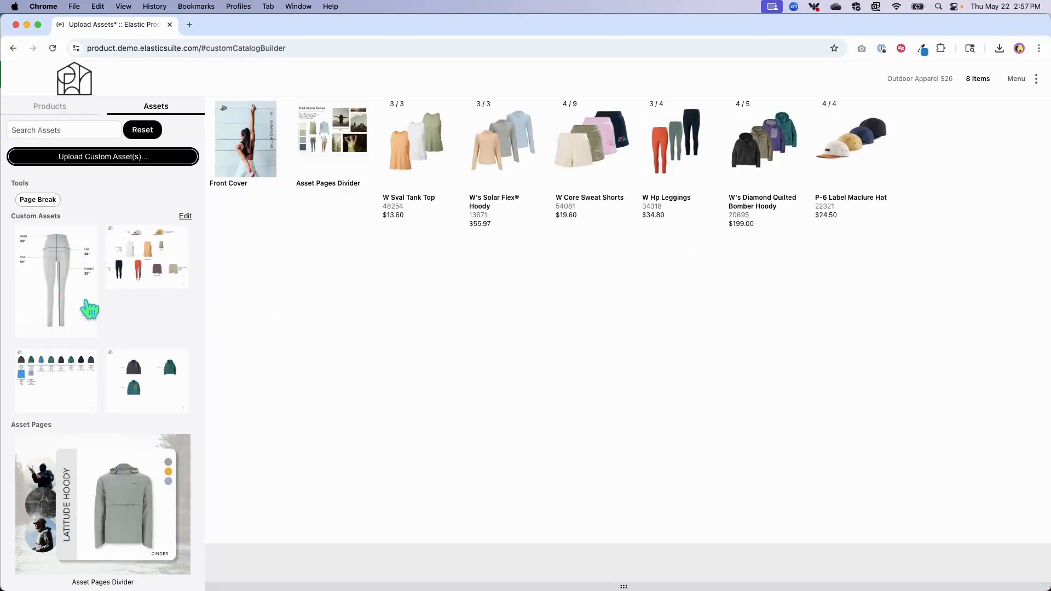
Add the women's pants size chart and the three uploaded PDF pages to the custom catalog.
click(55, 285)
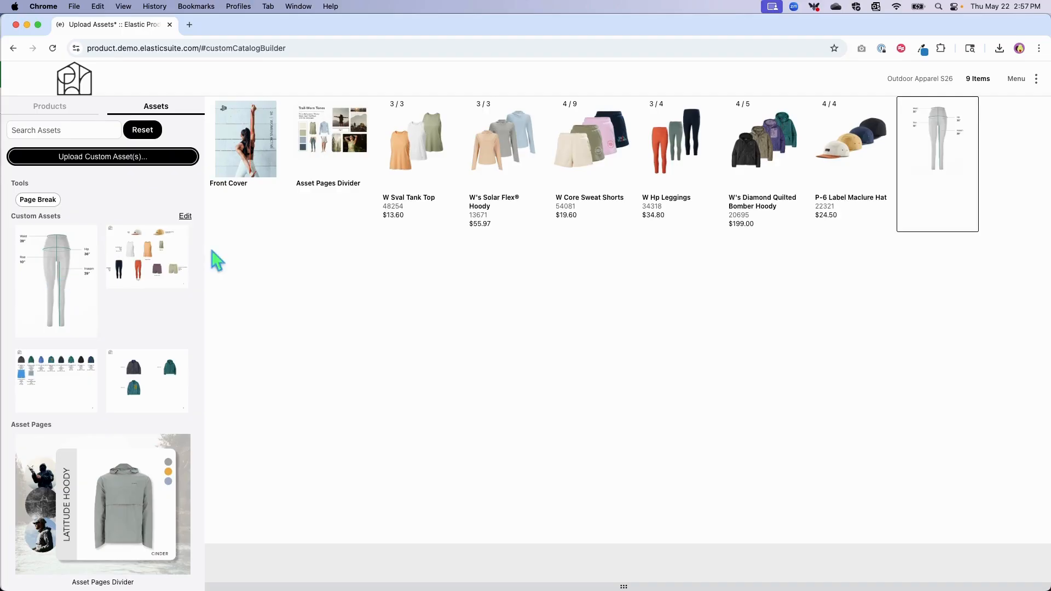
click(141, 257)
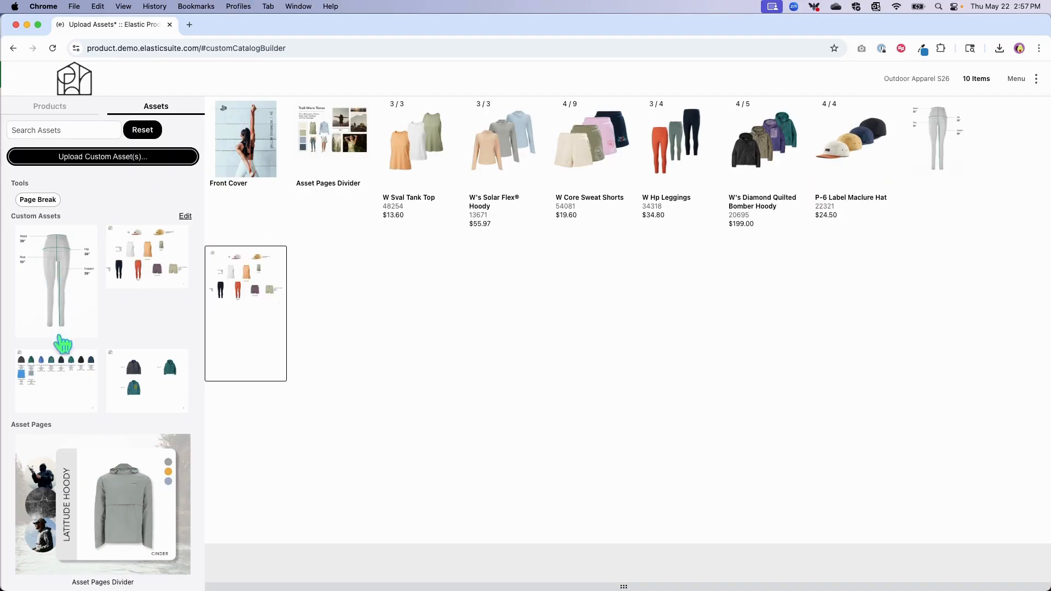
click(34, 380)
click(153, 379)
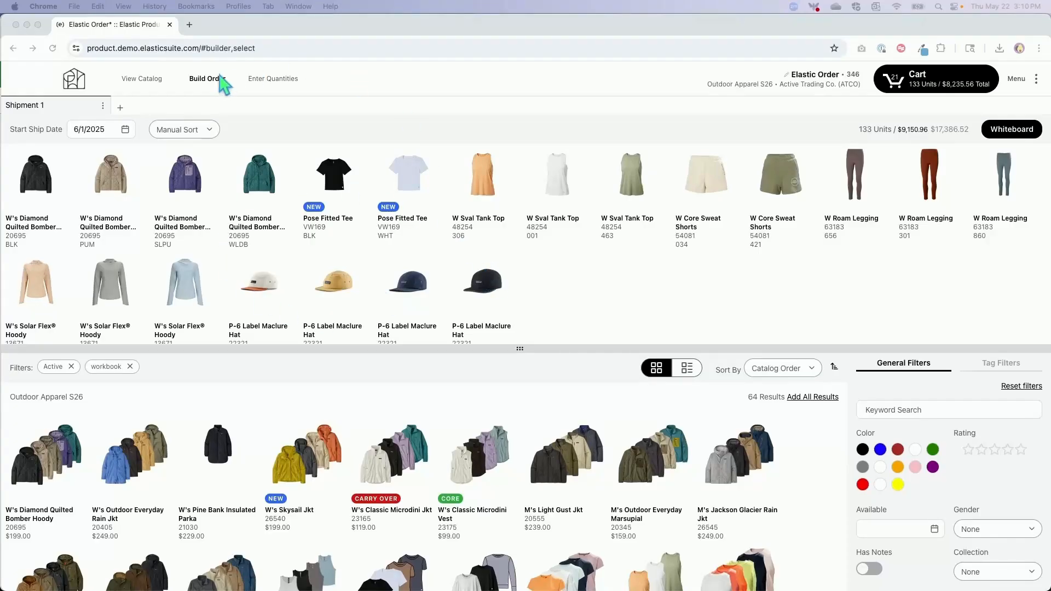
Enlarge Shipment 1's product area in the order builder and review the shipment's entered quantities.
click(210, 87)
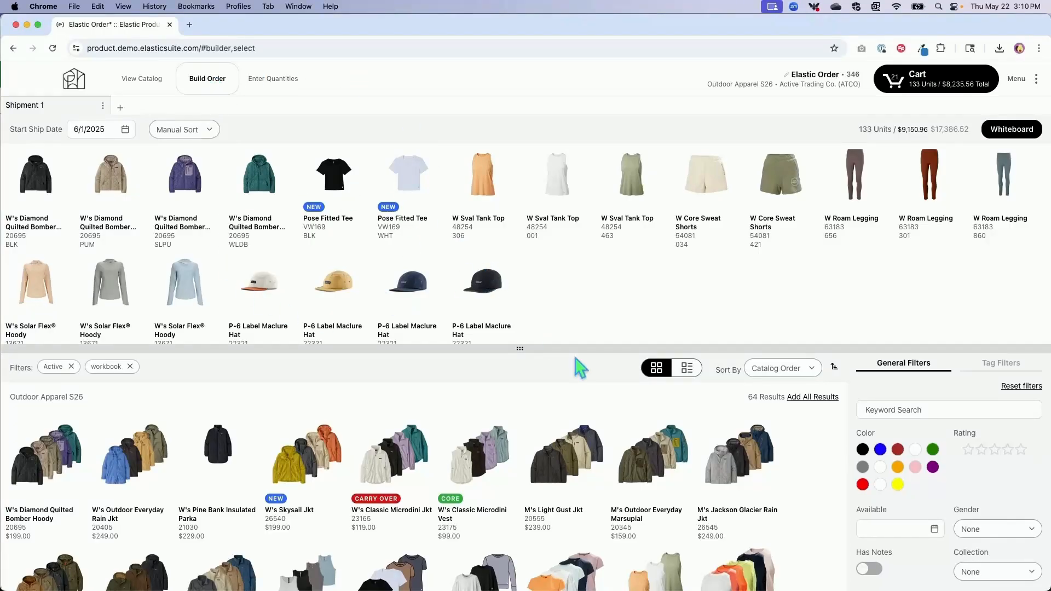
drag(520, 349, 521, 385)
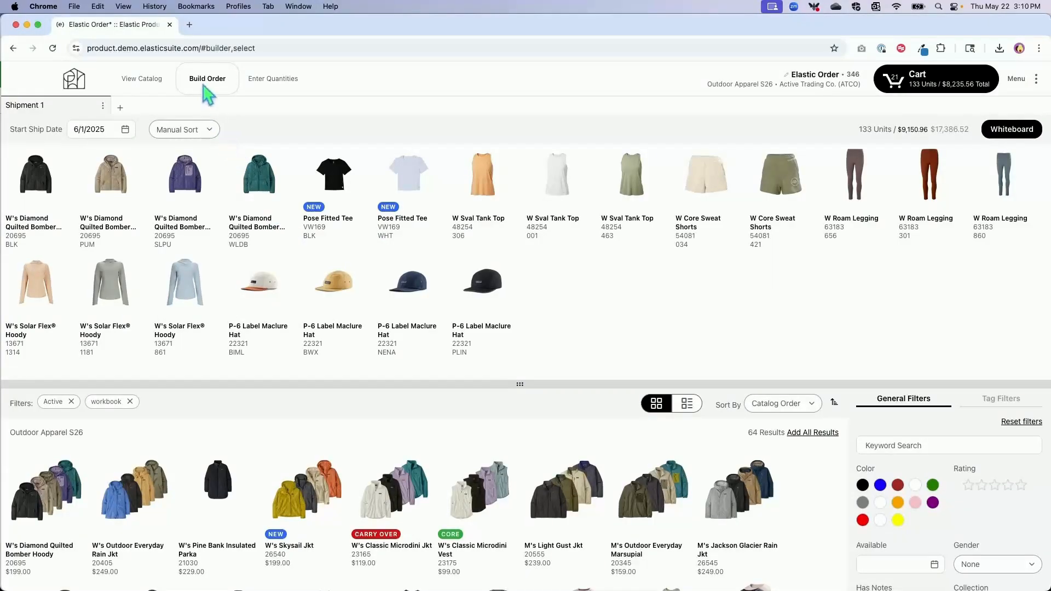
click(280, 88)
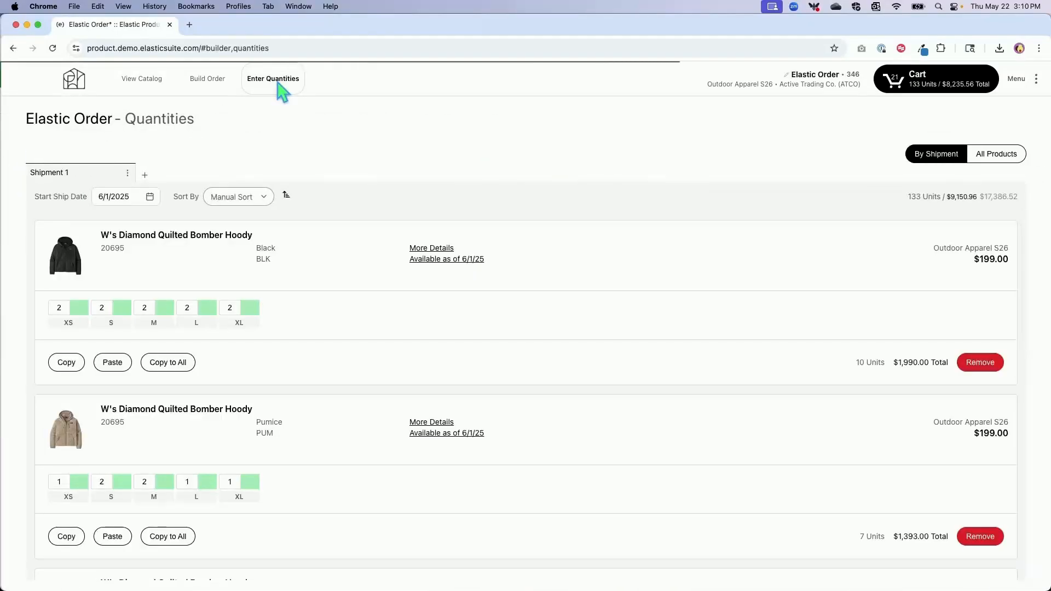
scroll(249, 329, down, 5)
scroll(249, 329, up, 5)
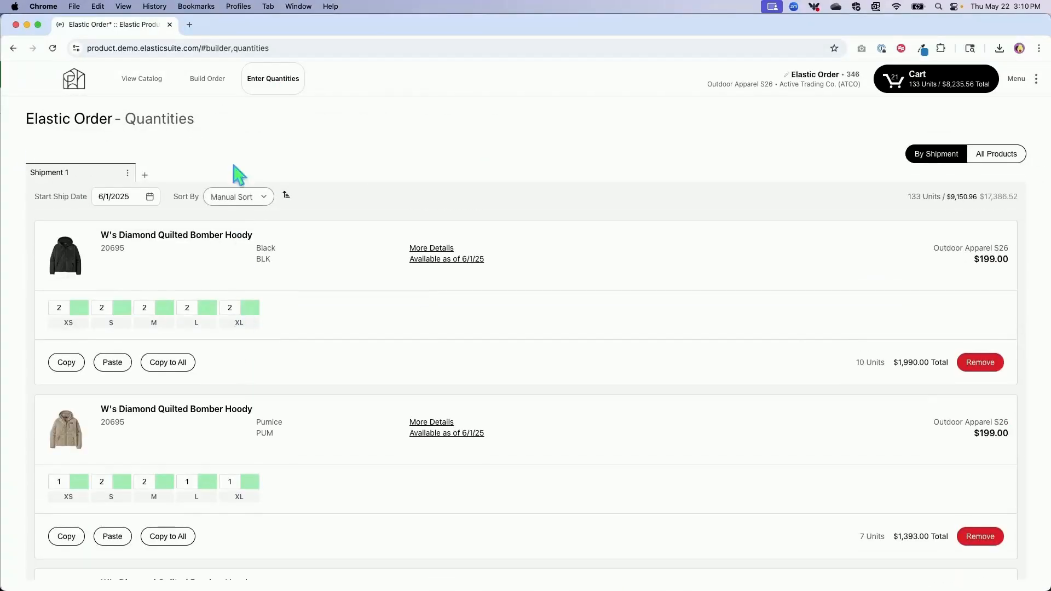
click(214, 78)
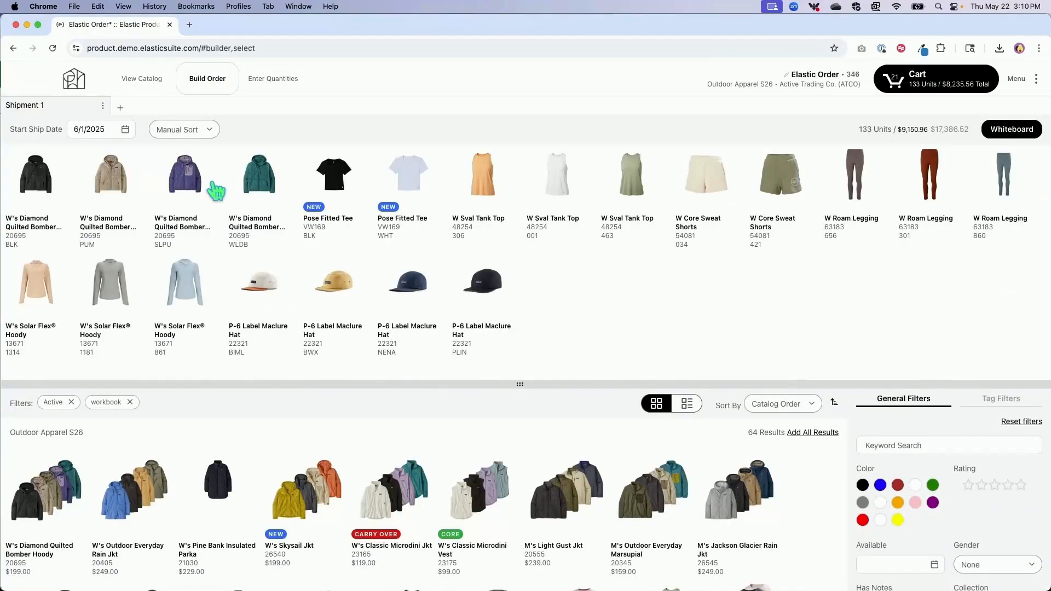
Rename Shipment 1 to Door A.
mouse_move(199, 185)
click(103, 106)
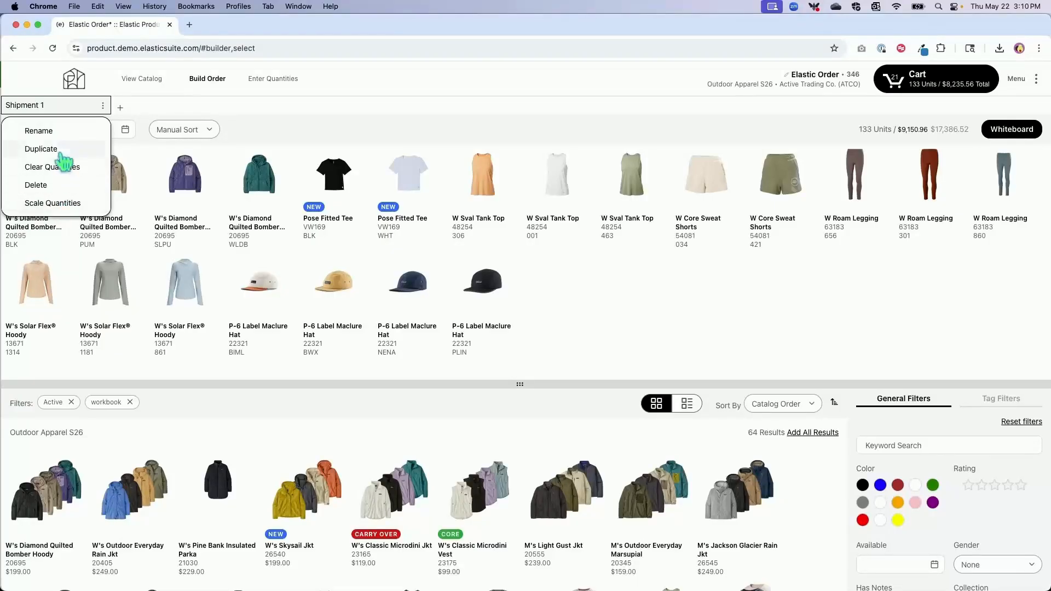
click(74, 130)
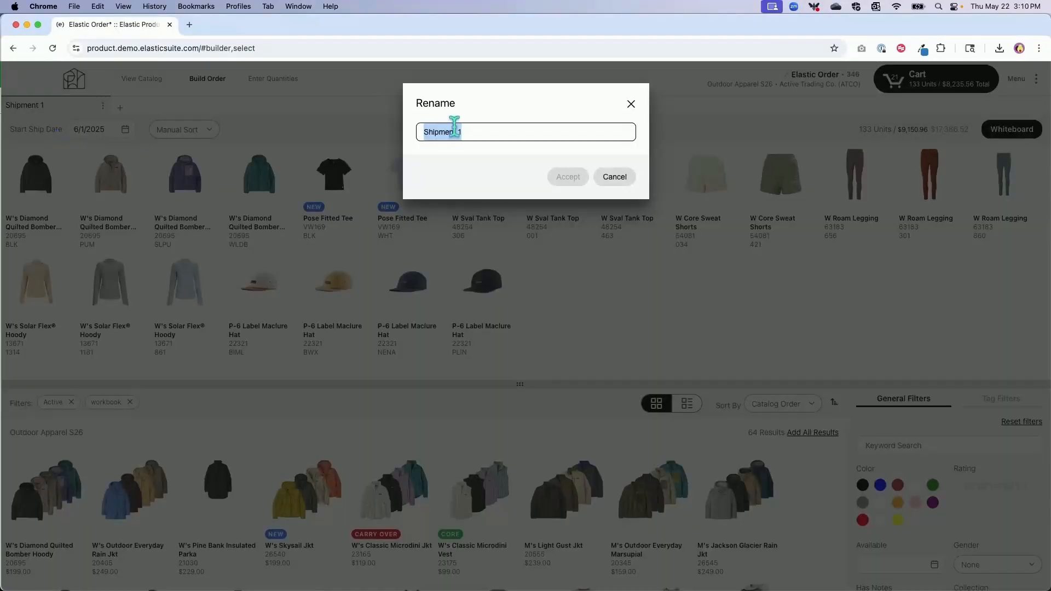
text(Door A)
click(568, 176)
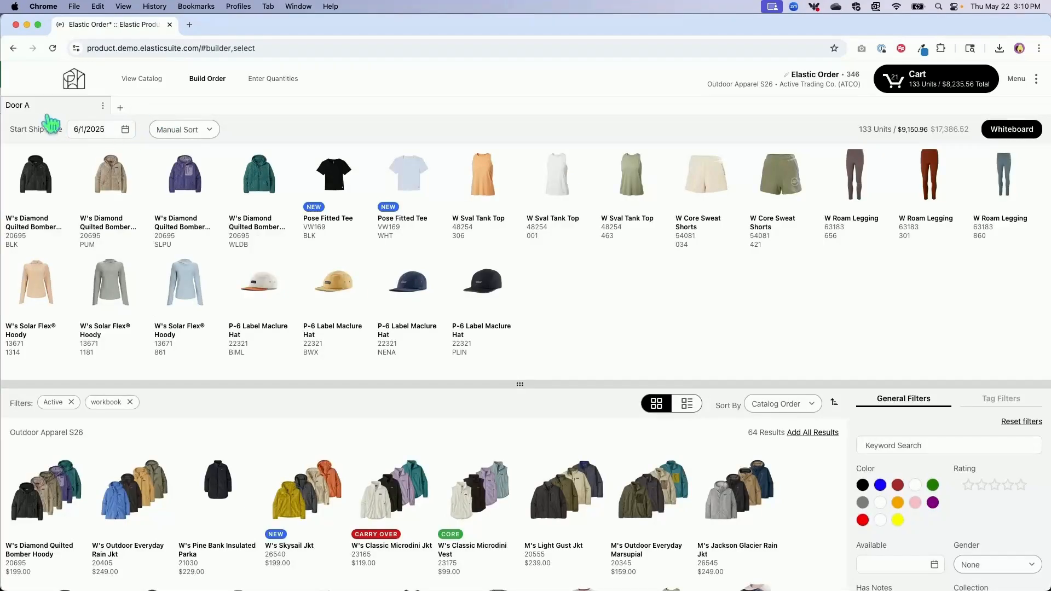
Duplicate the Door A shipment and rename the copy Door B.
click(103, 107)
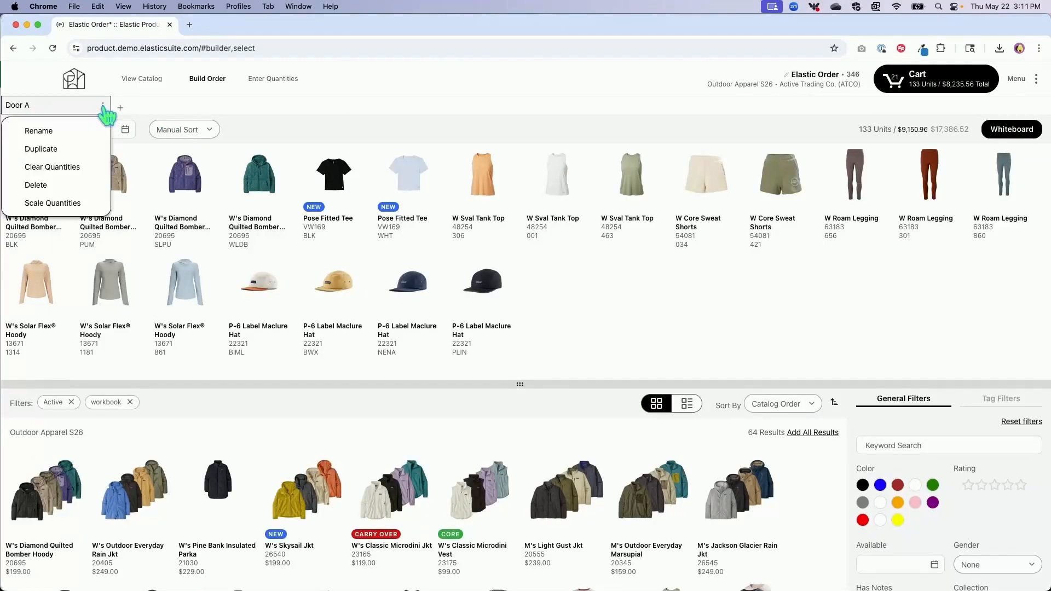
click(42, 152)
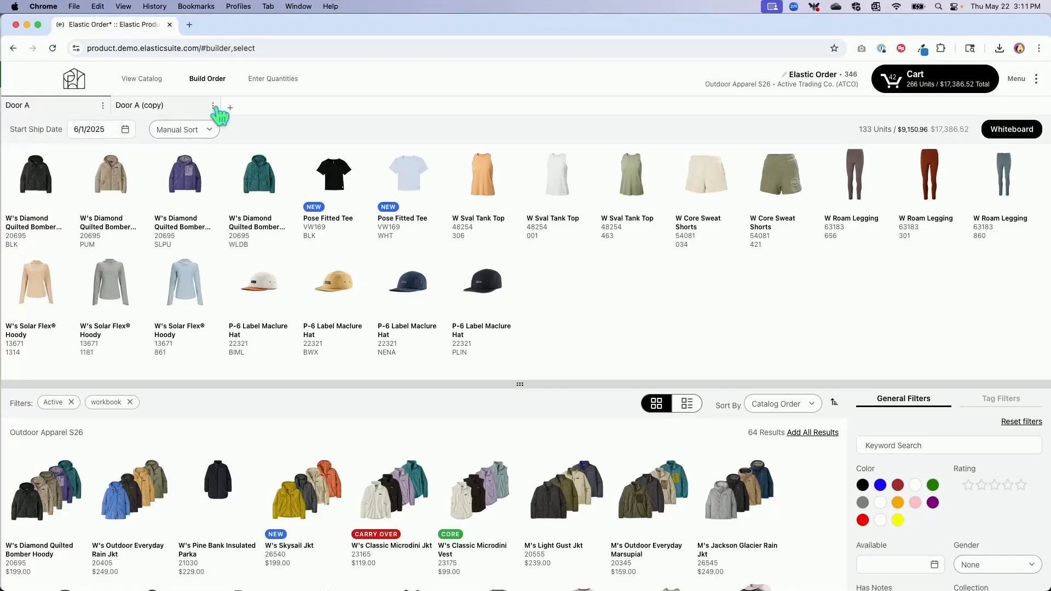
click(213, 106)
click(169, 132)
text(Door B)
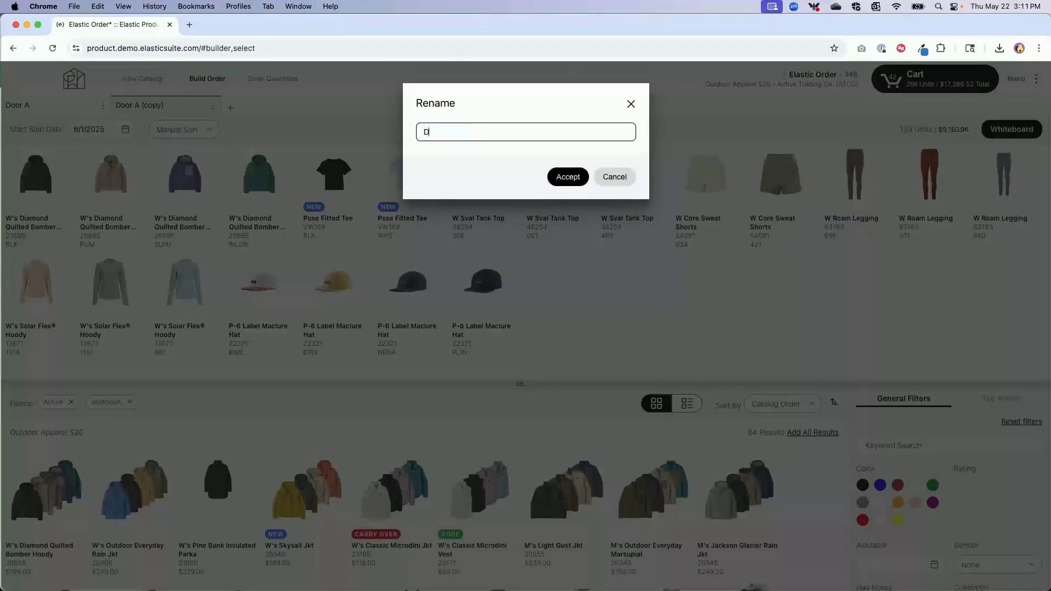
click(568, 178)
Duplicate the Door B shipment and rename the copy Door C.
click(213, 106)
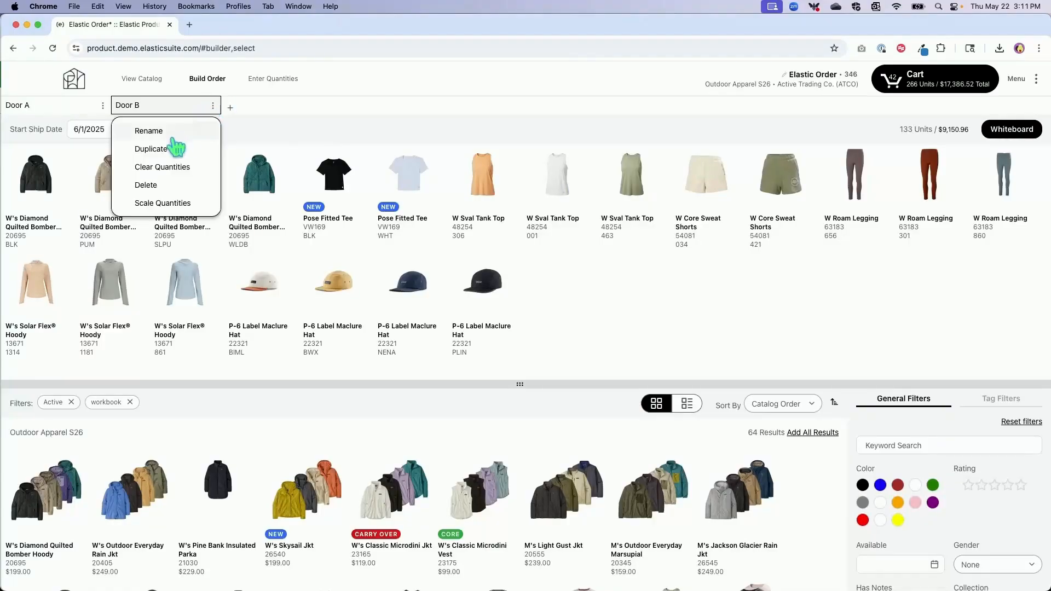
click(158, 152)
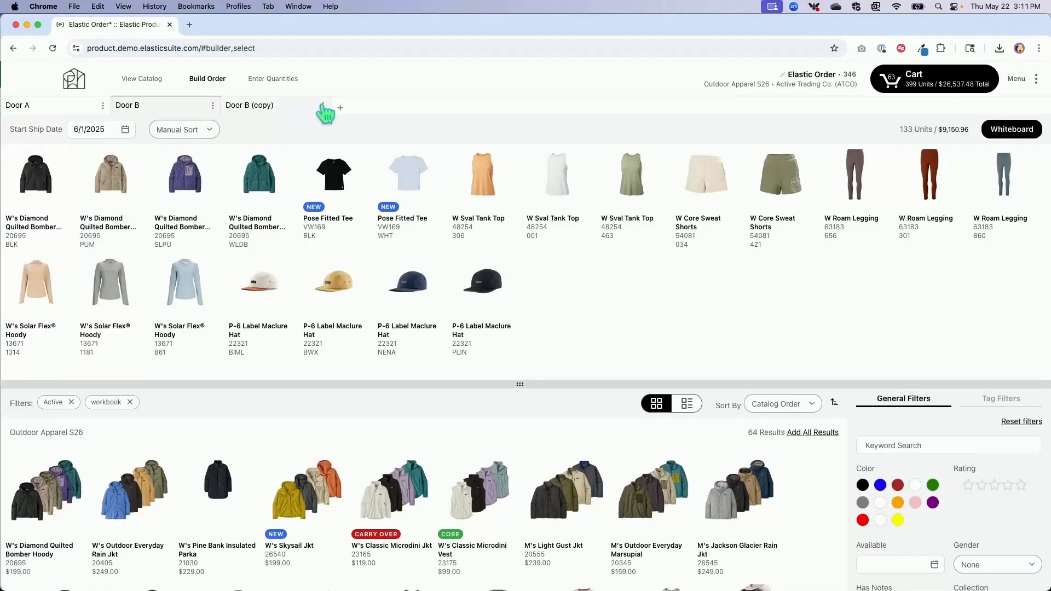
click(324, 106)
click(284, 134)
text(Door C)
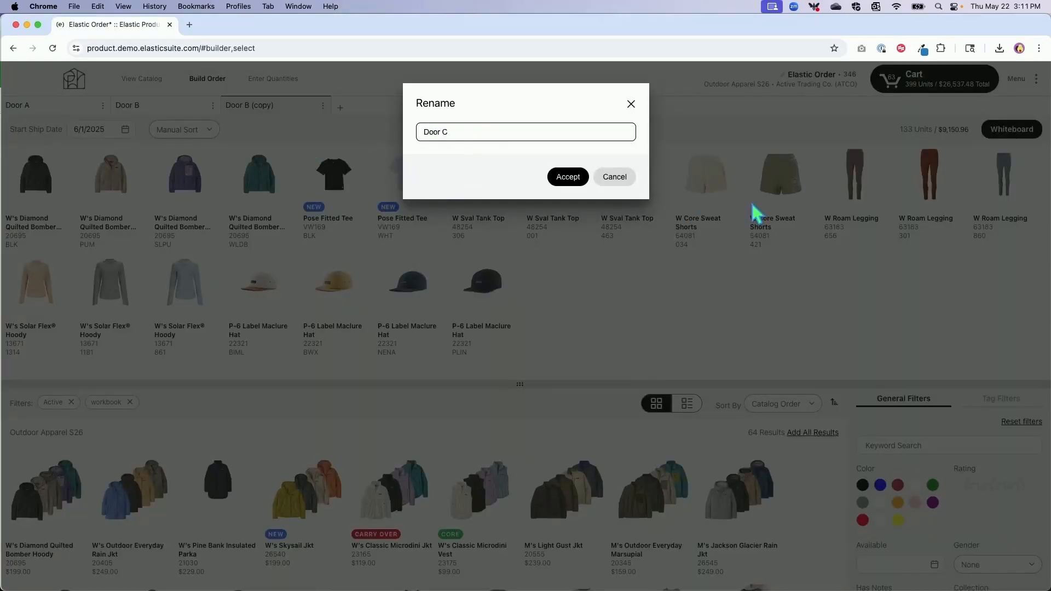
click(572, 177)
Review the size quantities entered for the Door A and Door B shipments.
click(145, 108)
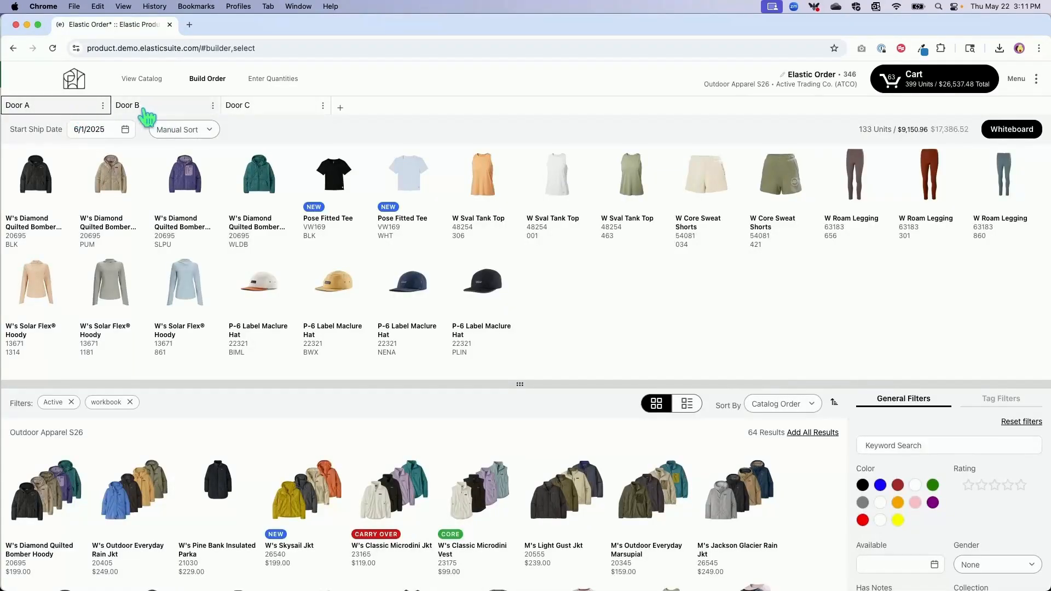
click(258, 86)
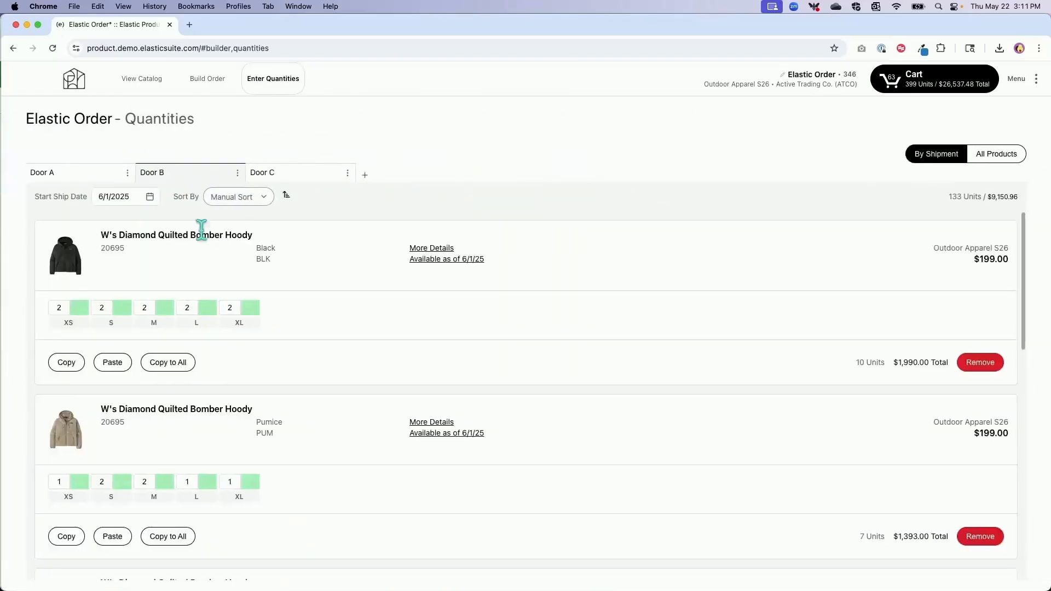
click(97, 176)
click(191, 175)
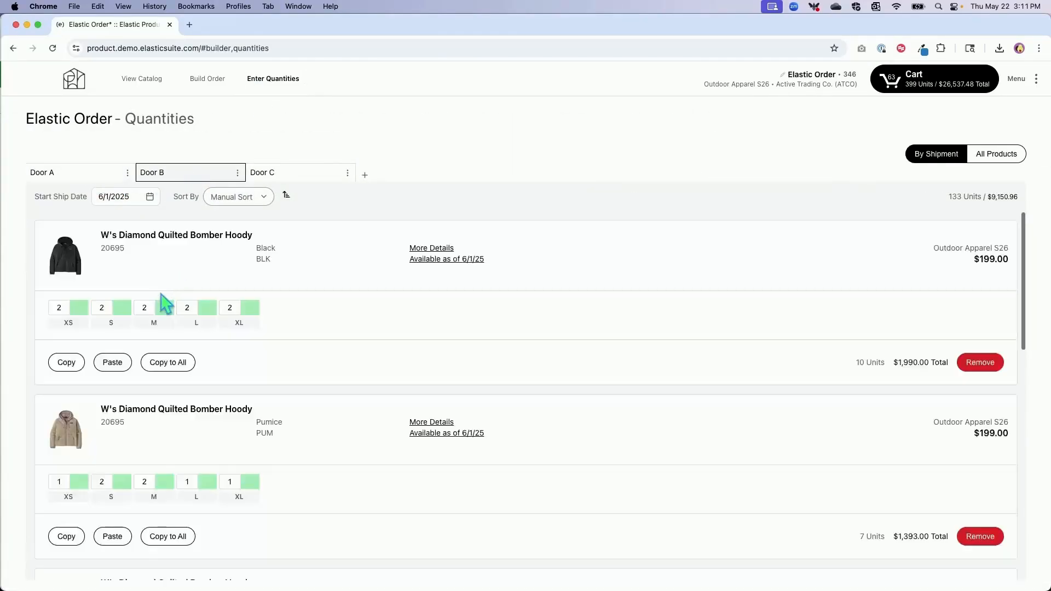
Compare the entered quantities and product lists of the Door A, Door B and Door C shipments.
click(295, 176)
click(192, 176)
click(82, 175)
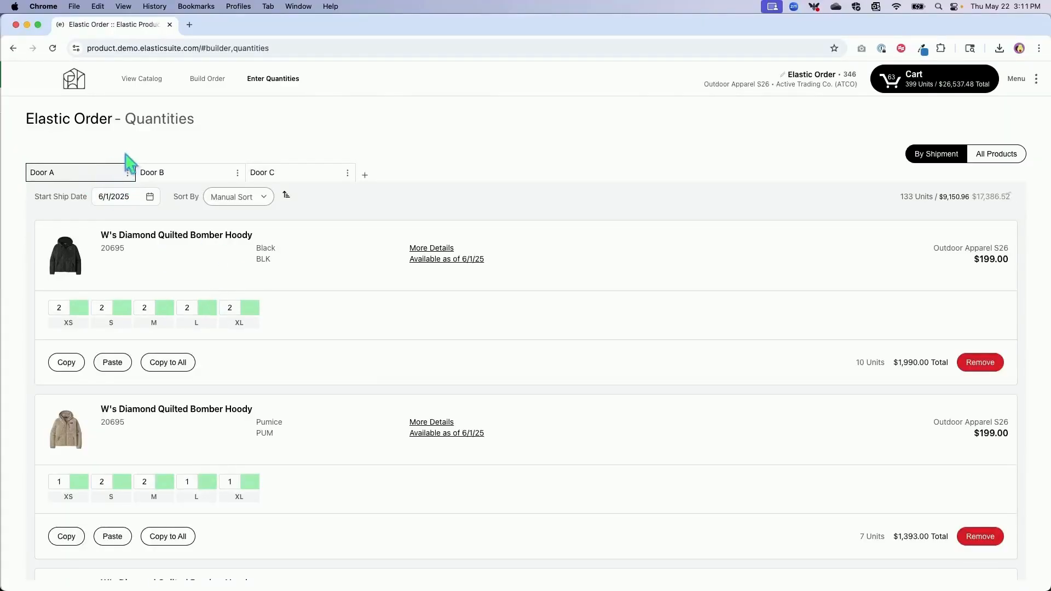
click(214, 86)
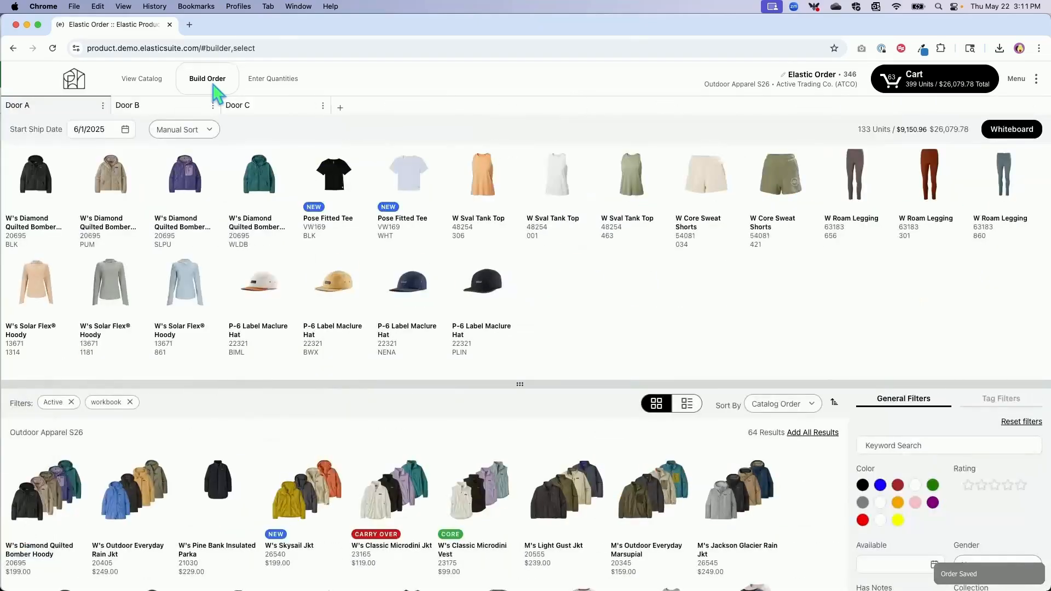
click(295, 108)
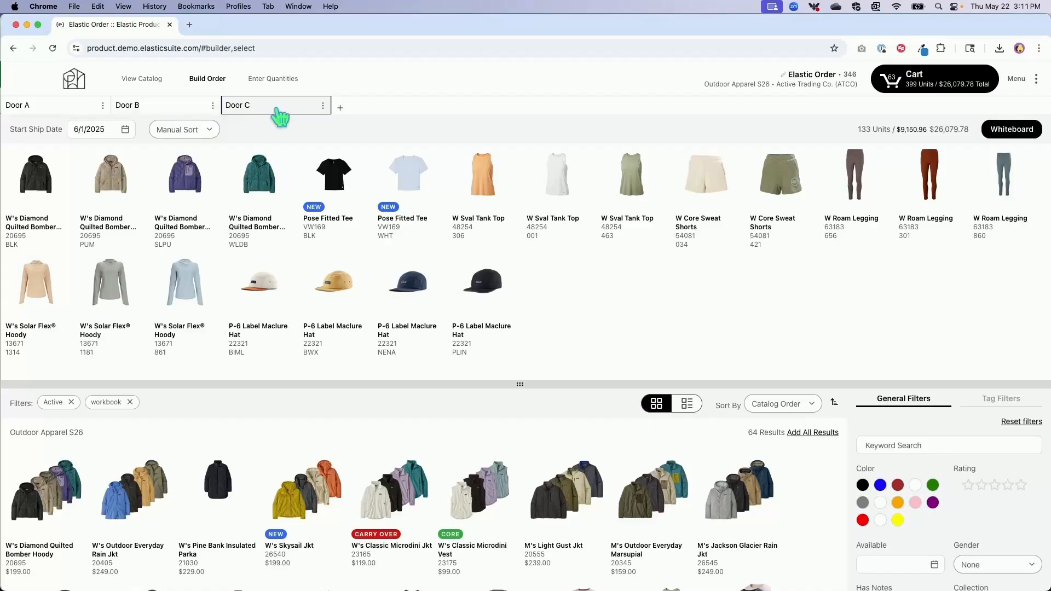
click(174, 114)
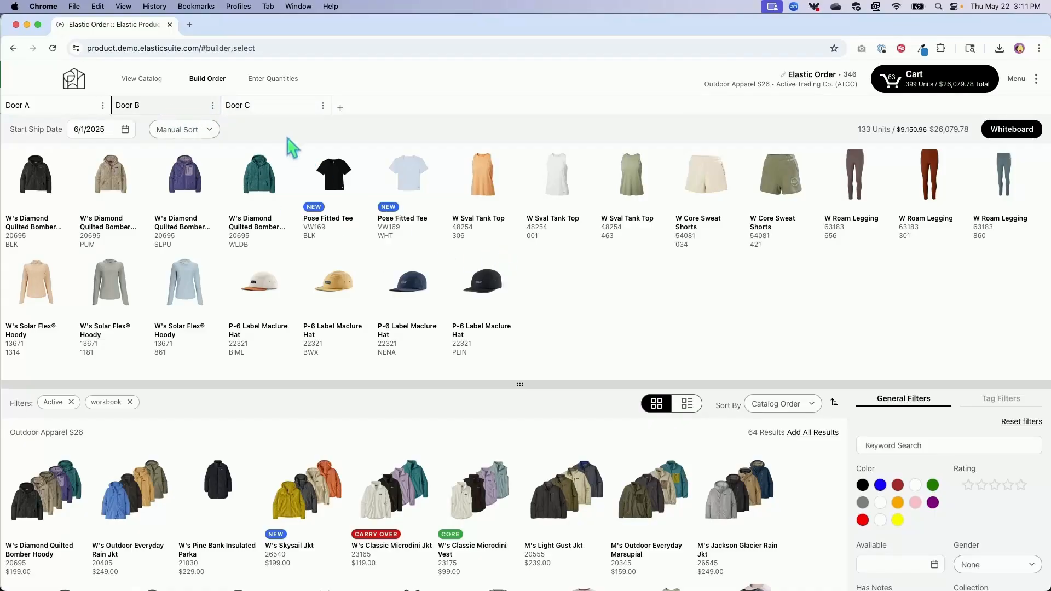
Scale all quantities in the Door C shipment by a factor of 1.5.
click(272, 116)
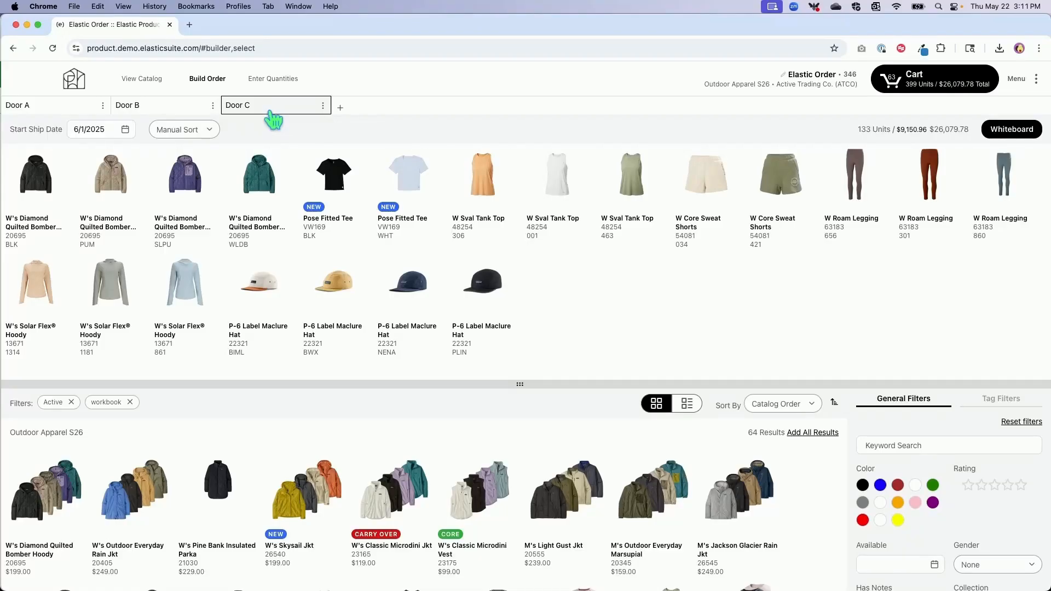
click(324, 105)
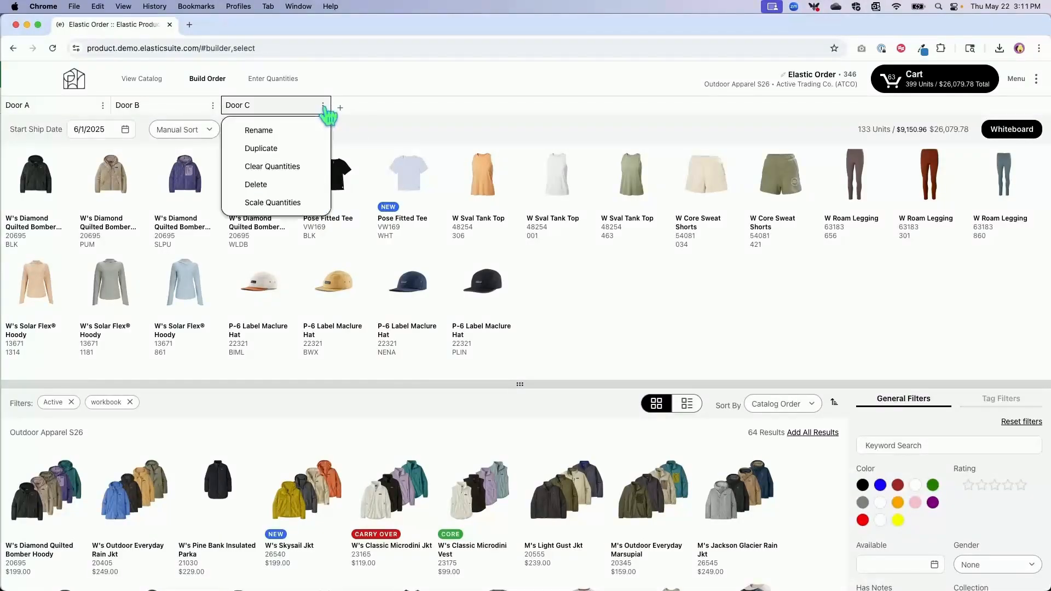
click(268, 204)
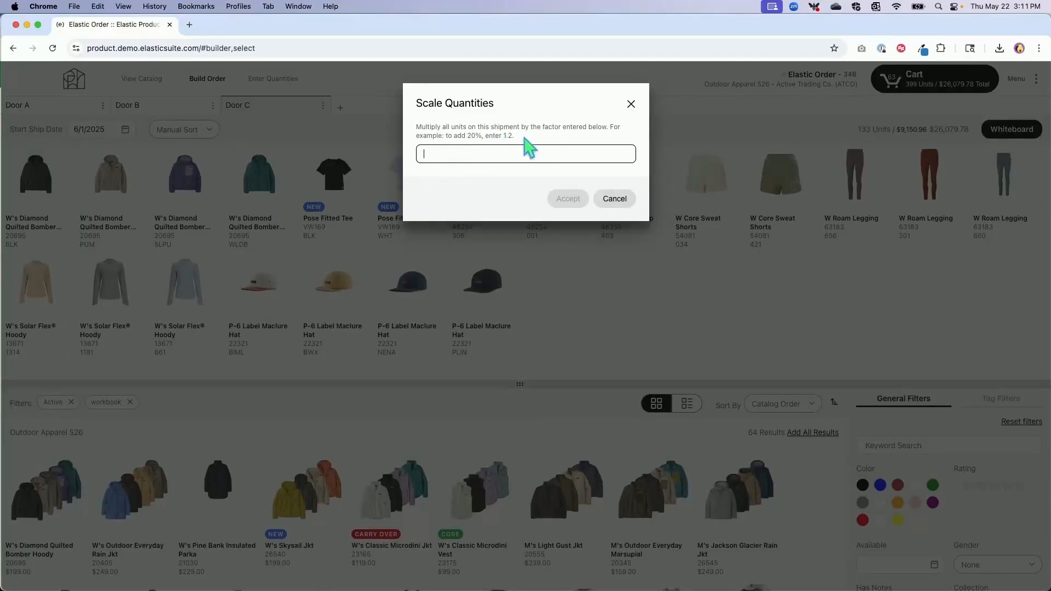
text(1.5)
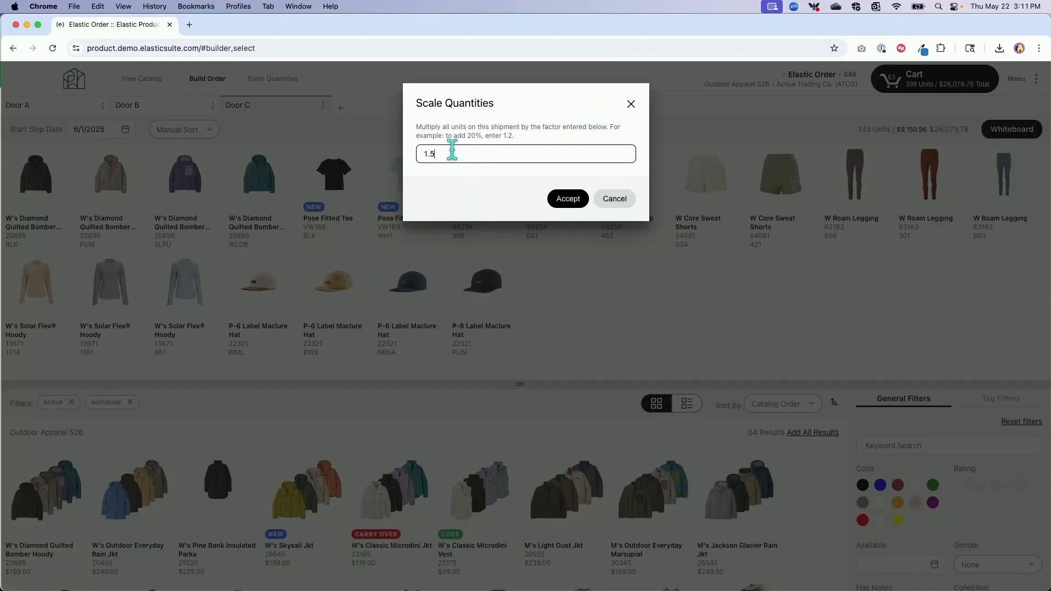
click(570, 203)
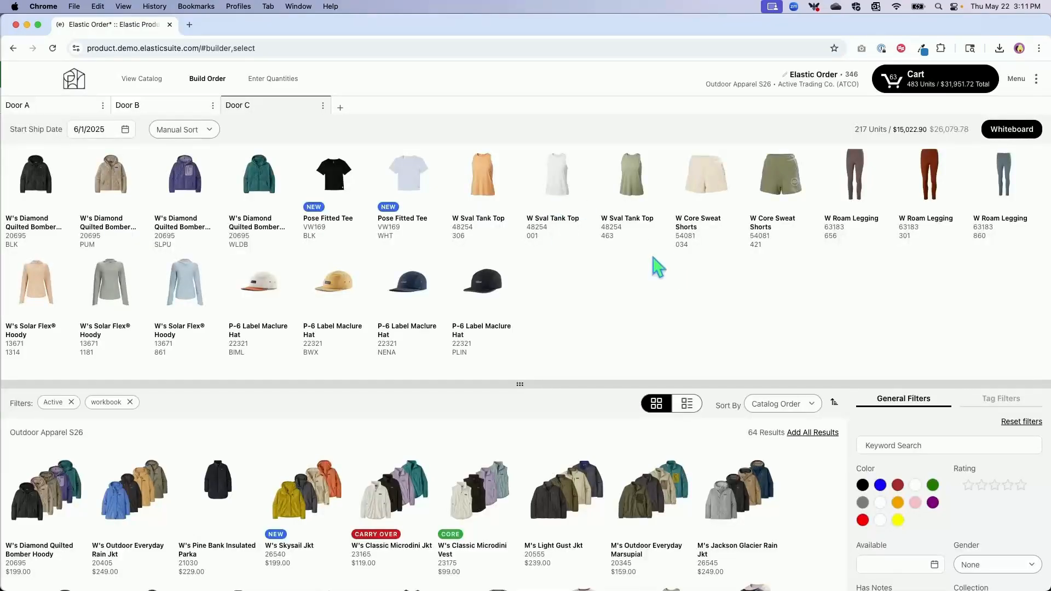
Compare the size quantities in the scaled Door C shipment with those in Door B.
click(278, 80)
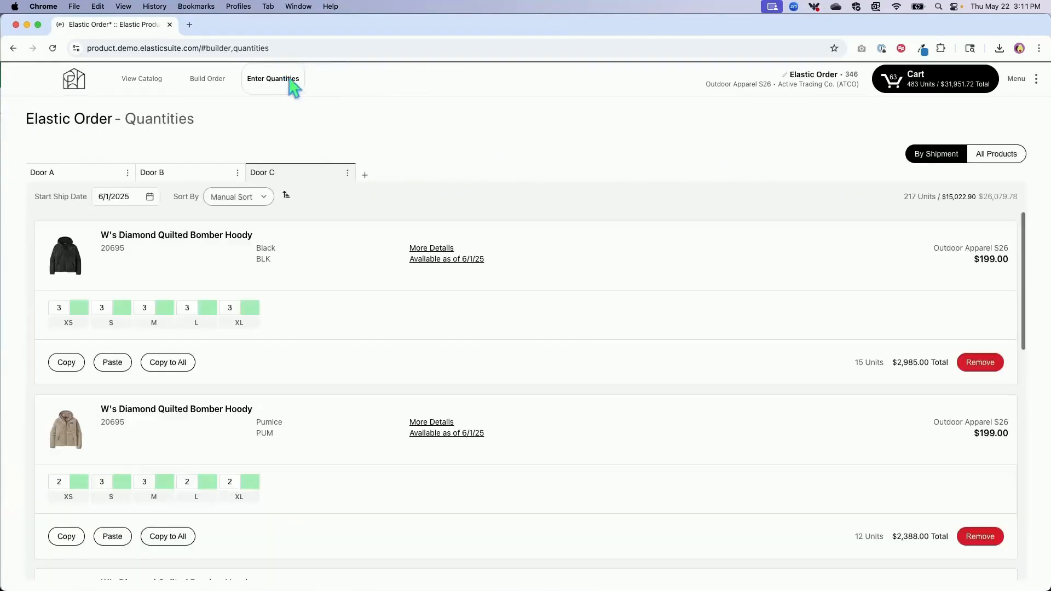
click(190, 175)
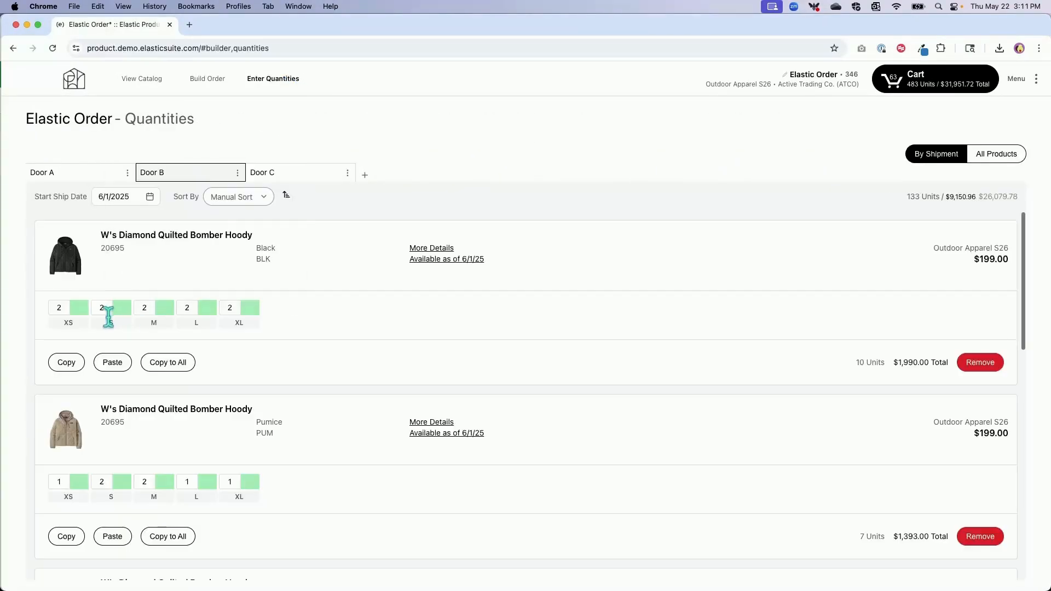
click(269, 184)
scroll(260, 317, down, 5)
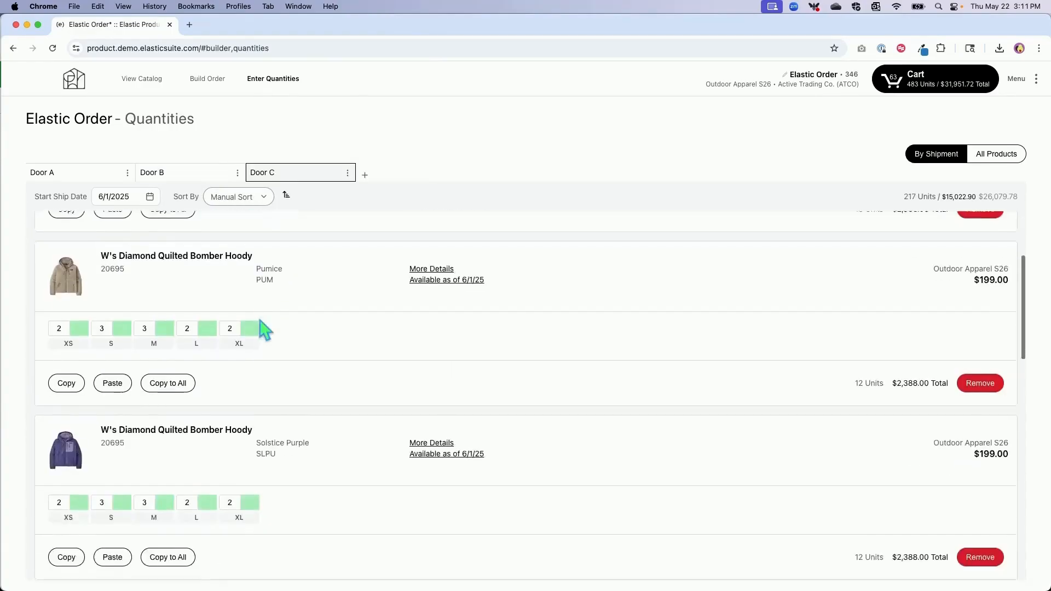
scroll(264, 353, down, 1)
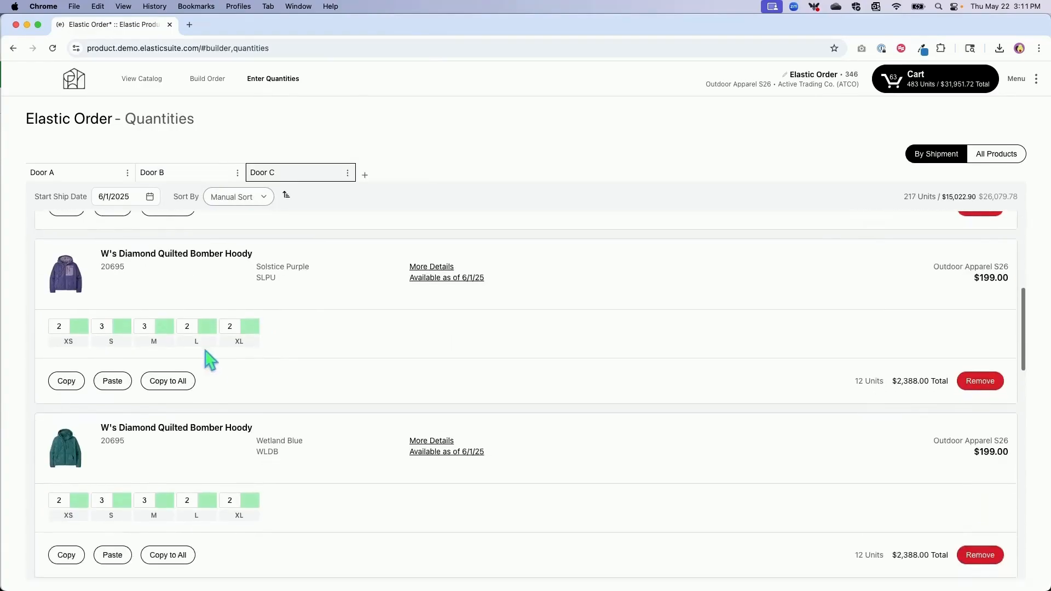
Rename Shipment 1 to Fill In in the order builder.
click(212, 81)
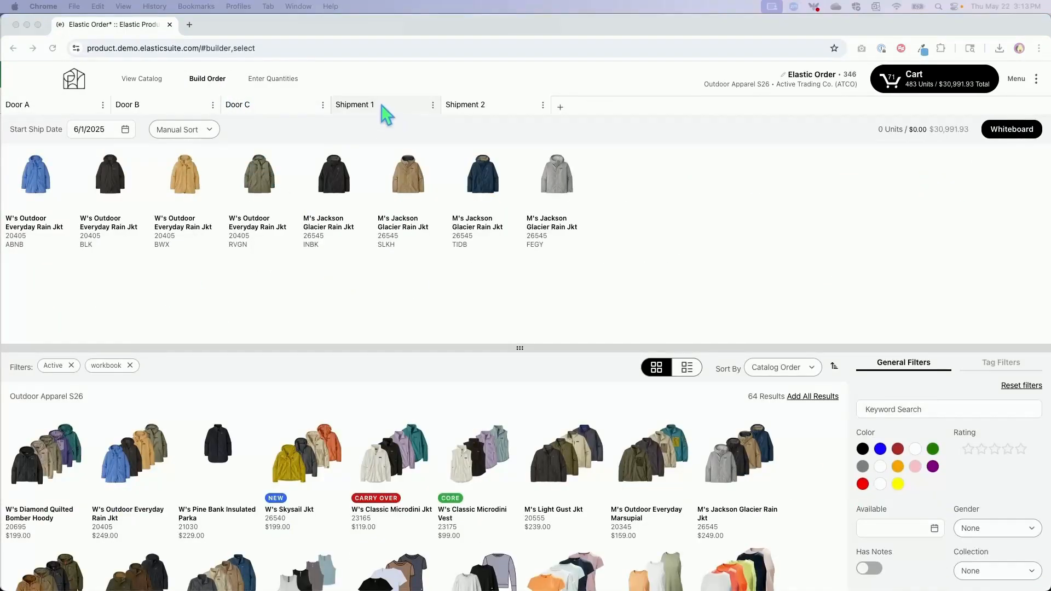
click(433, 106)
click(384, 129)
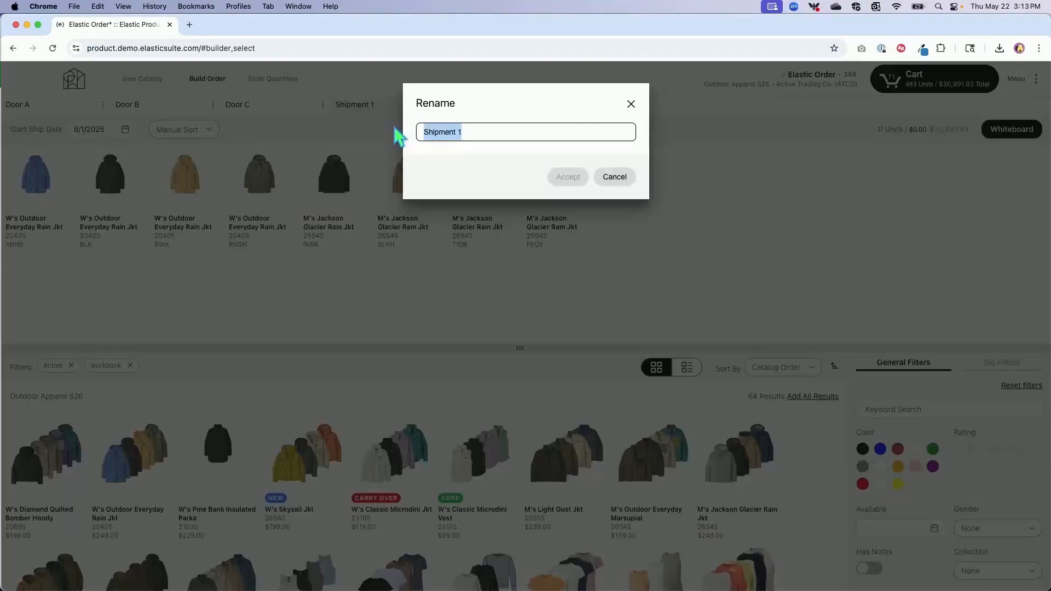
text(Fill In)
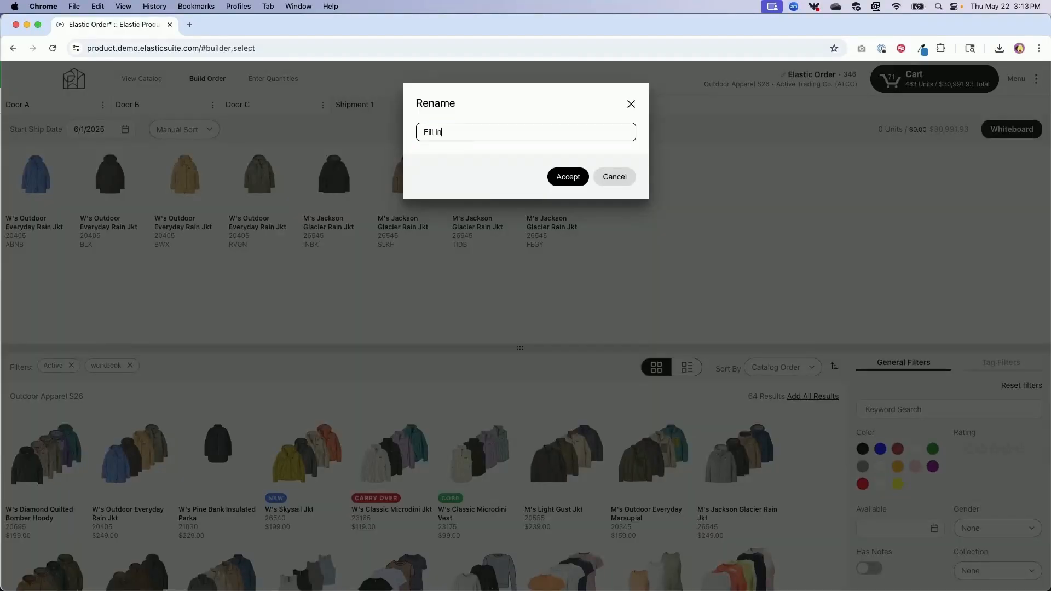
click(568, 176)
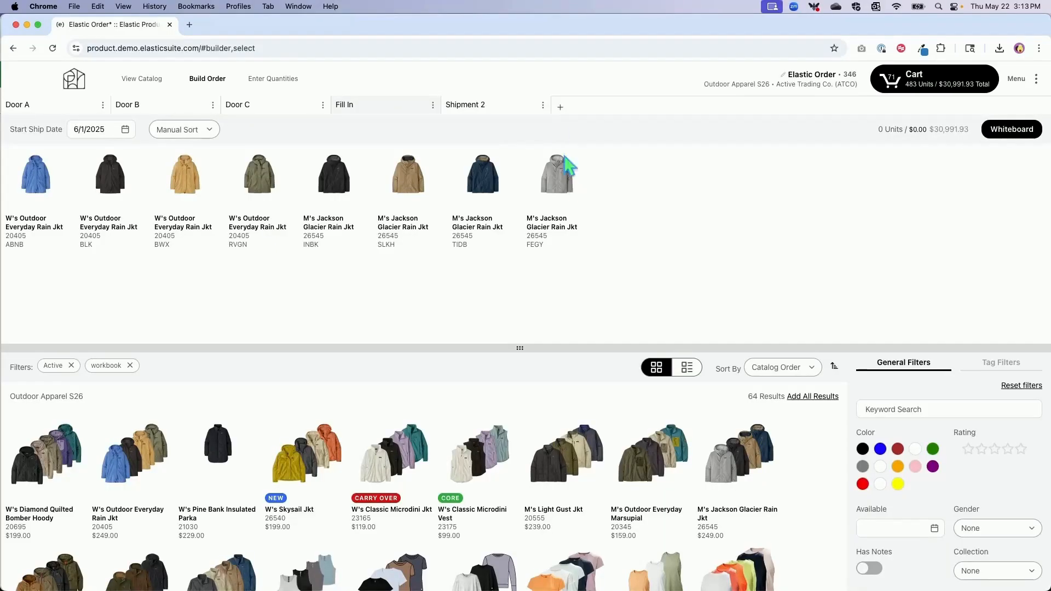
Rename Shipment 2 to Fill In2.
click(543, 105)
click(479, 131)
text(Fi)
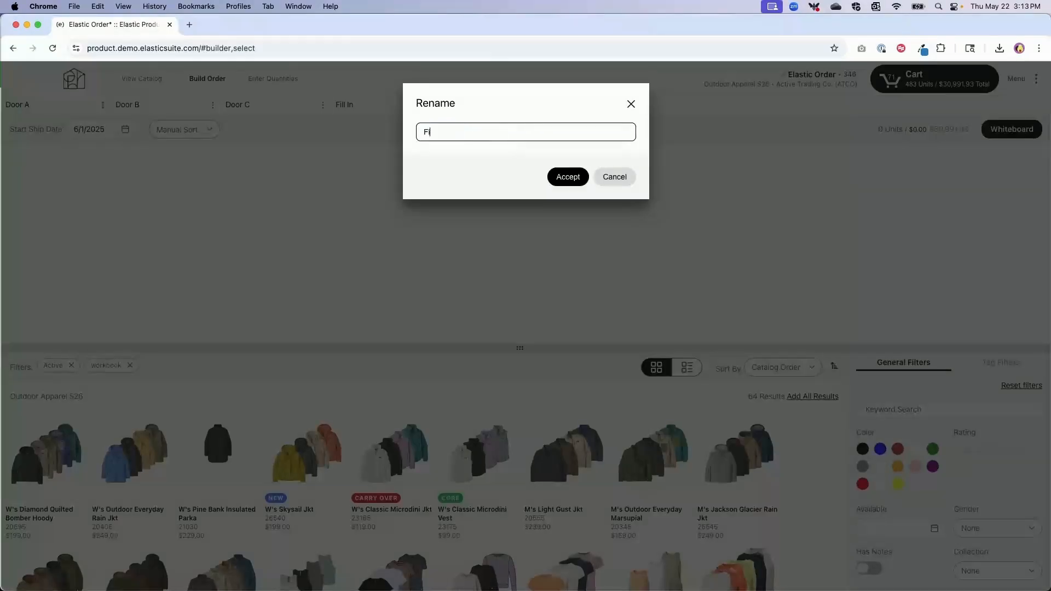
text(ll In2)
click(568, 177)
Move the four W's Outdoor Everyday Rain Jkt variations from the Fill In shipment to Fill In2.
click(368, 110)
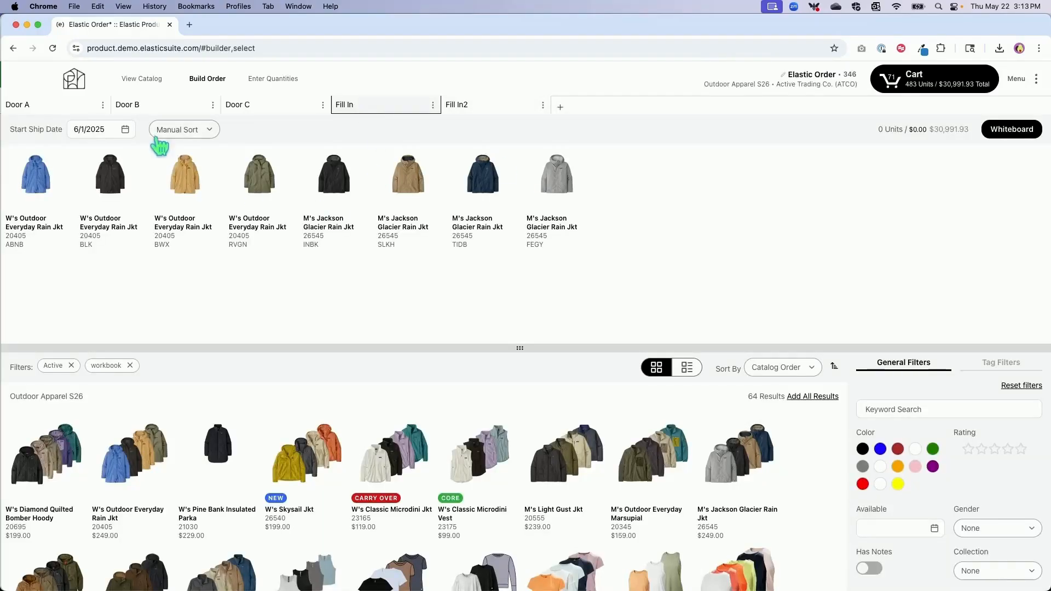
click(45, 174)
shift+click(247, 186)
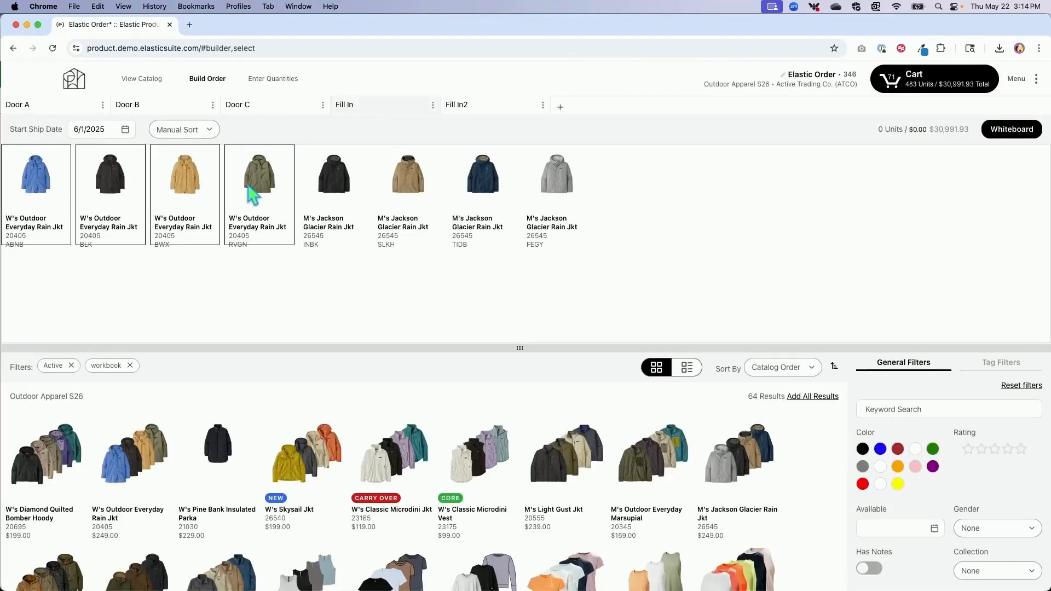
mouse_move(252, 194)
drag(253, 186, 484, 114)
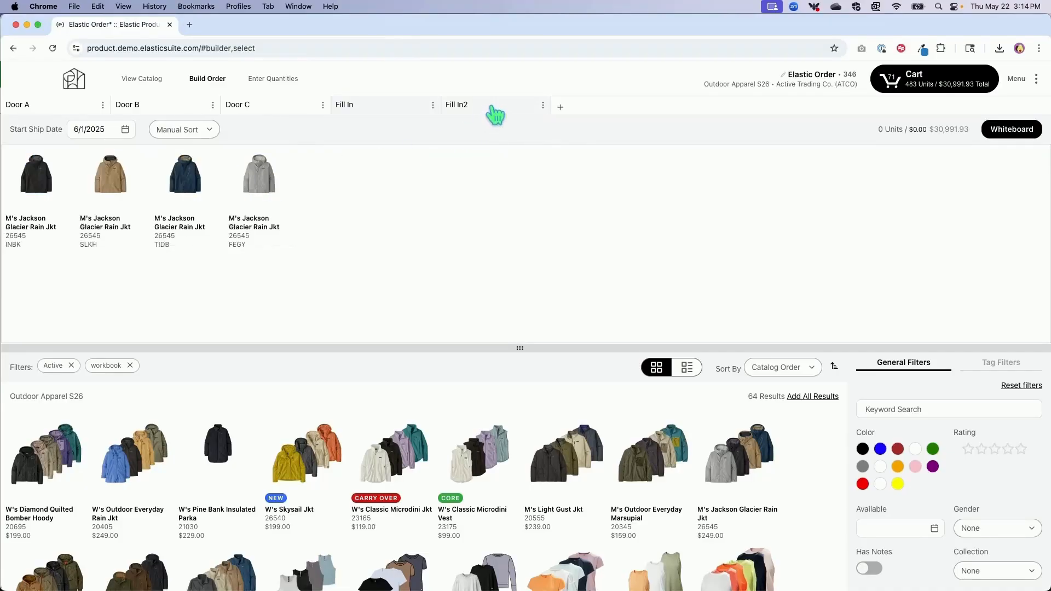
click(490, 109)
Add the Rock Melon, Natural and Ink Black variations of the W's Skysail Jkt to the Fill In shipment.
click(383, 106)
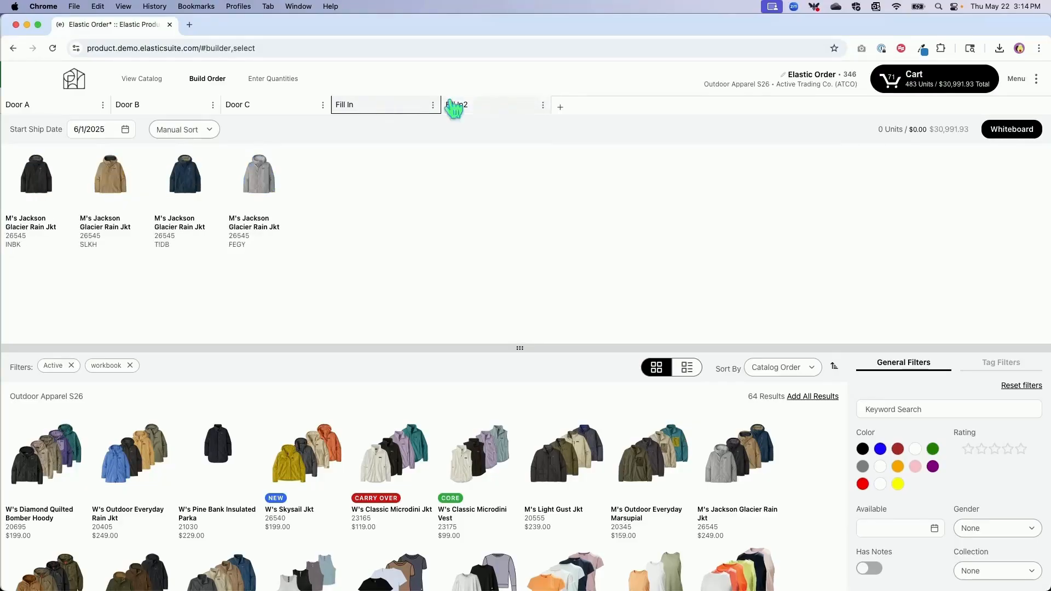
scroll(492, 449, down, 1)
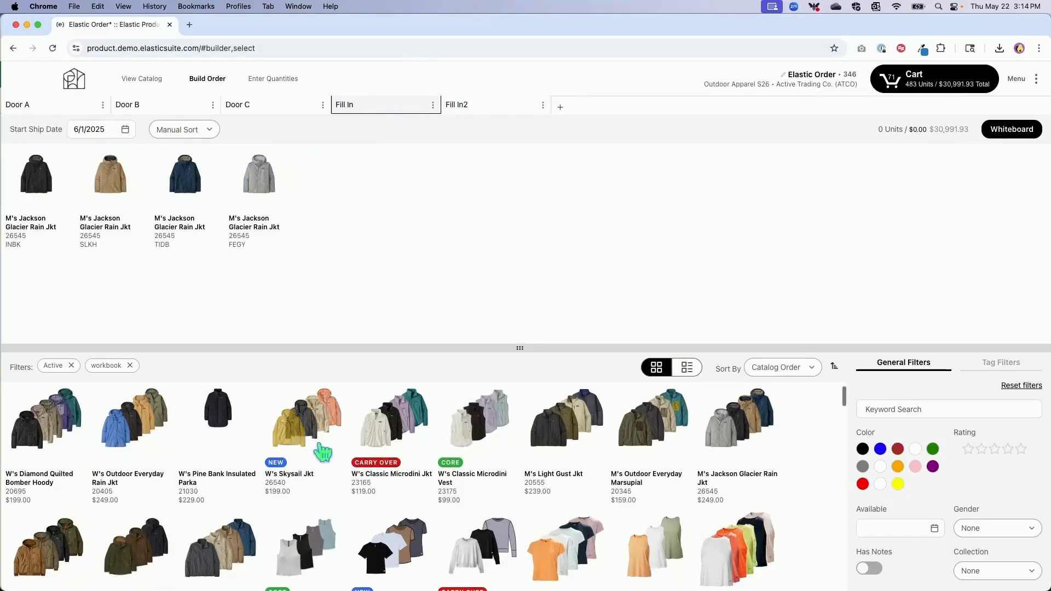
click(297, 487)
click(376, 440)
click(323, 440)
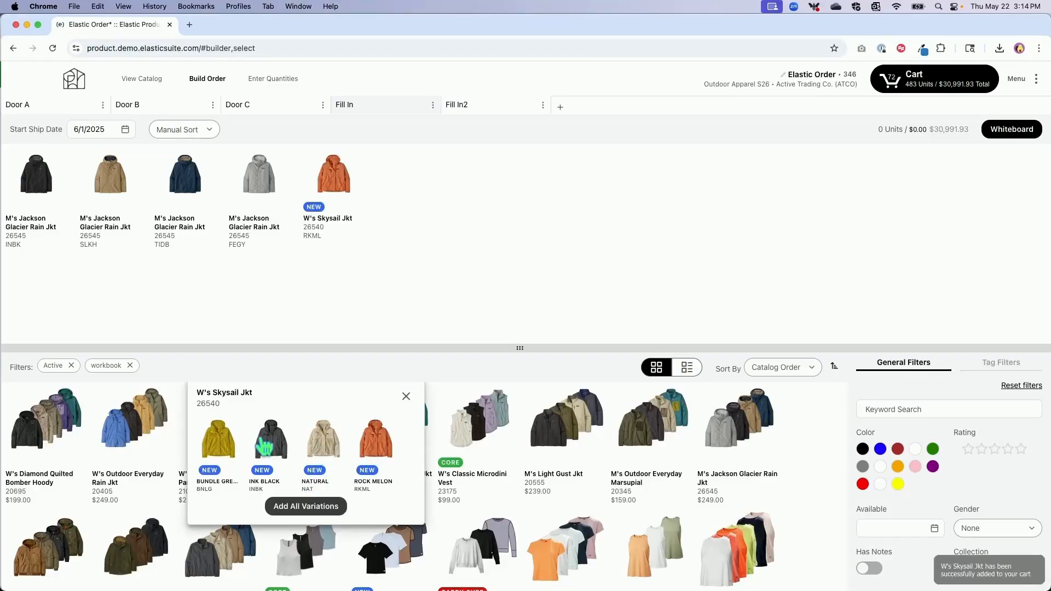
click(271, 441)
Move the Natural and Ink Black W's Skysail Jkt variations with availability warnings from Fill In to Fill In2.
click(516, 109)
click(398, 108)
mouse_move(469, 174)
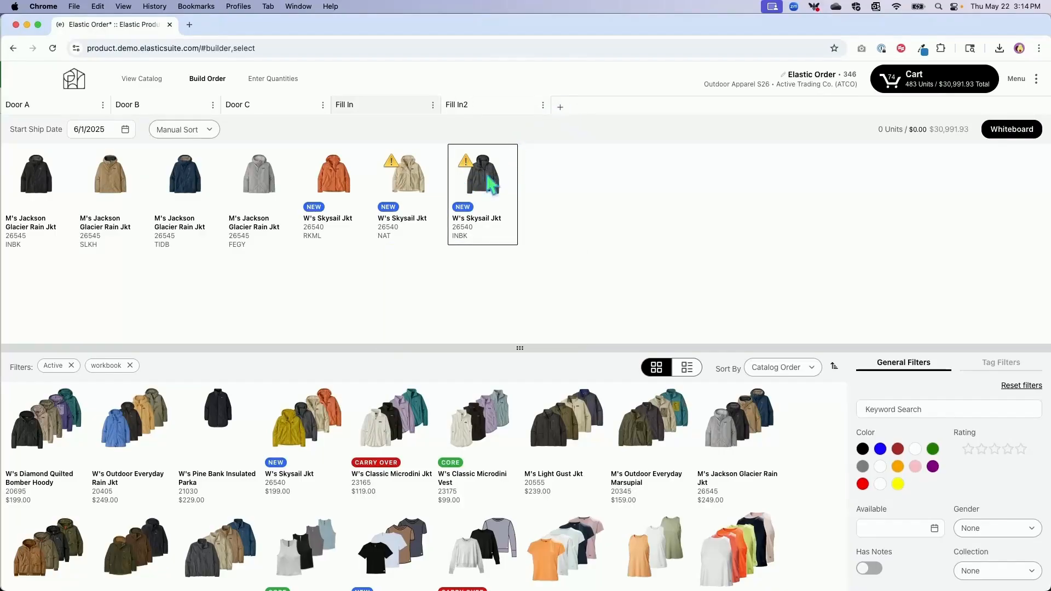
shift+click(431, 189)
drag(431, 189, 506, 110)
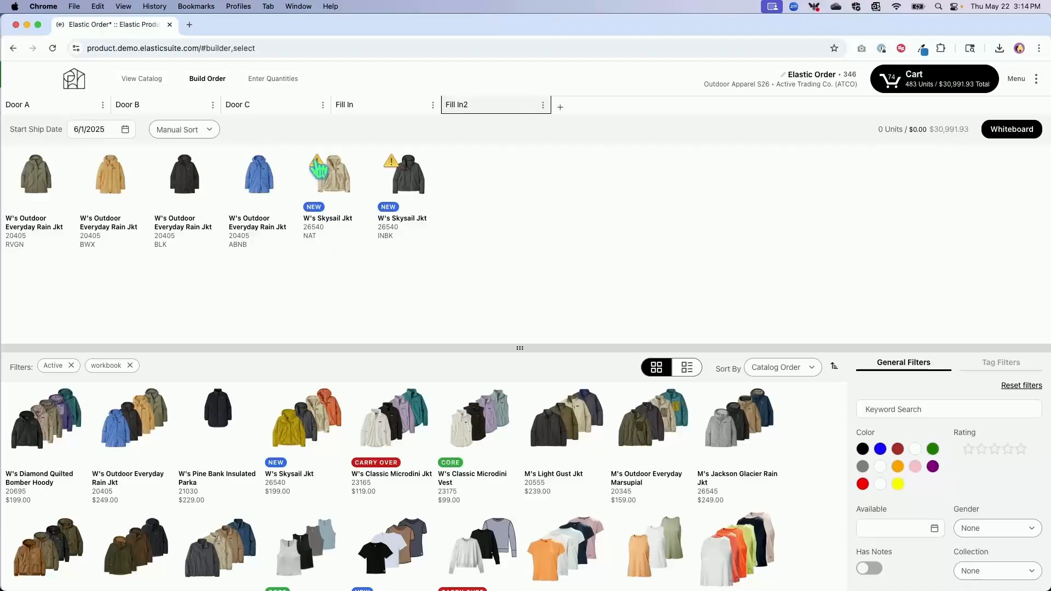
Check the Natural Skysail Jkt's availability and set the Fill In2 shipment's start ship date to 1/18/2027.
mouse_move(317, 163)
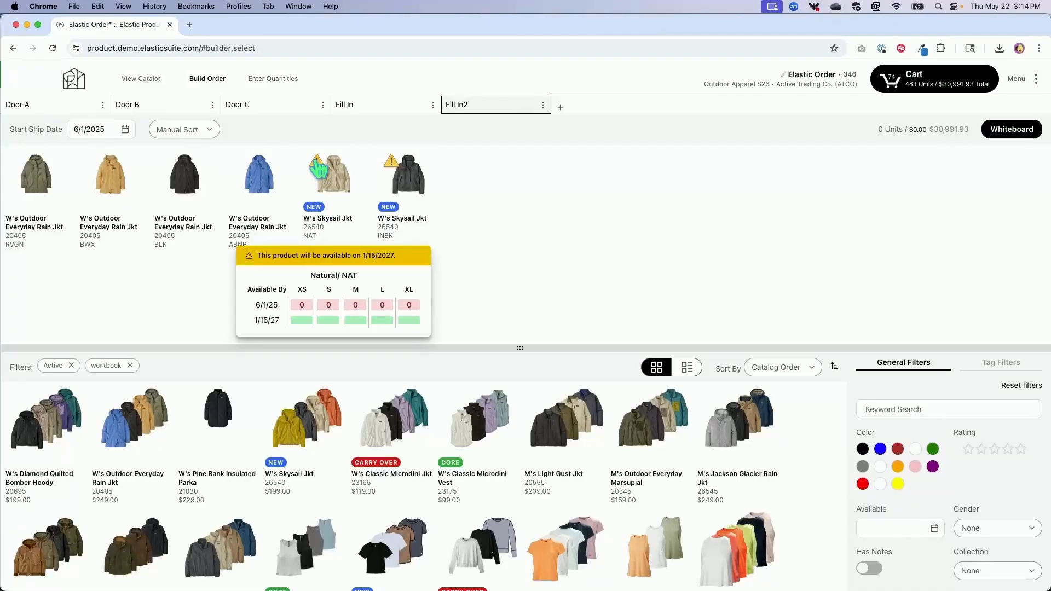
click(124, 130)
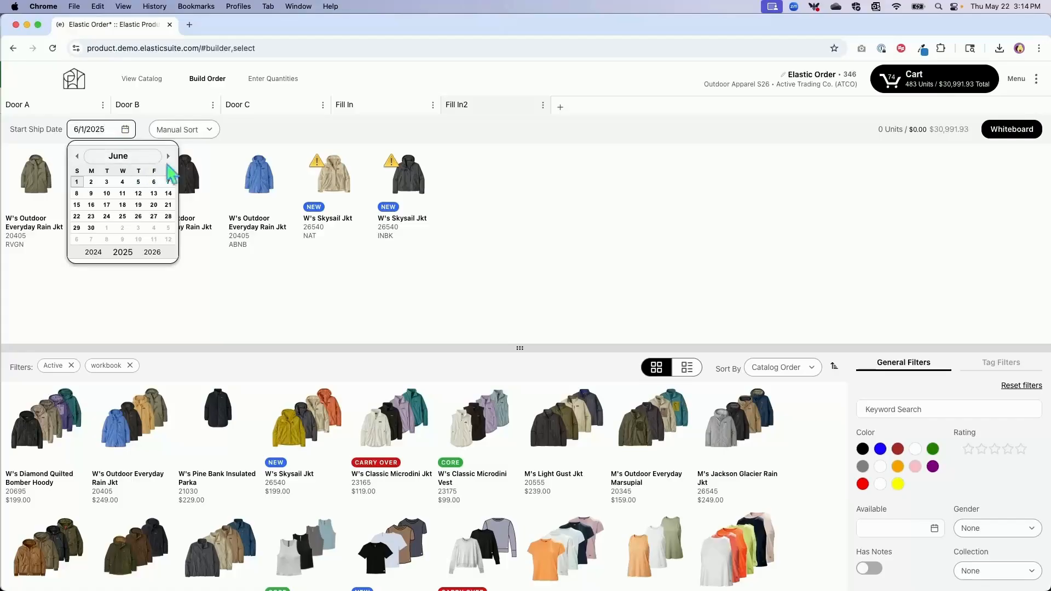
mouse_move(320, 171)
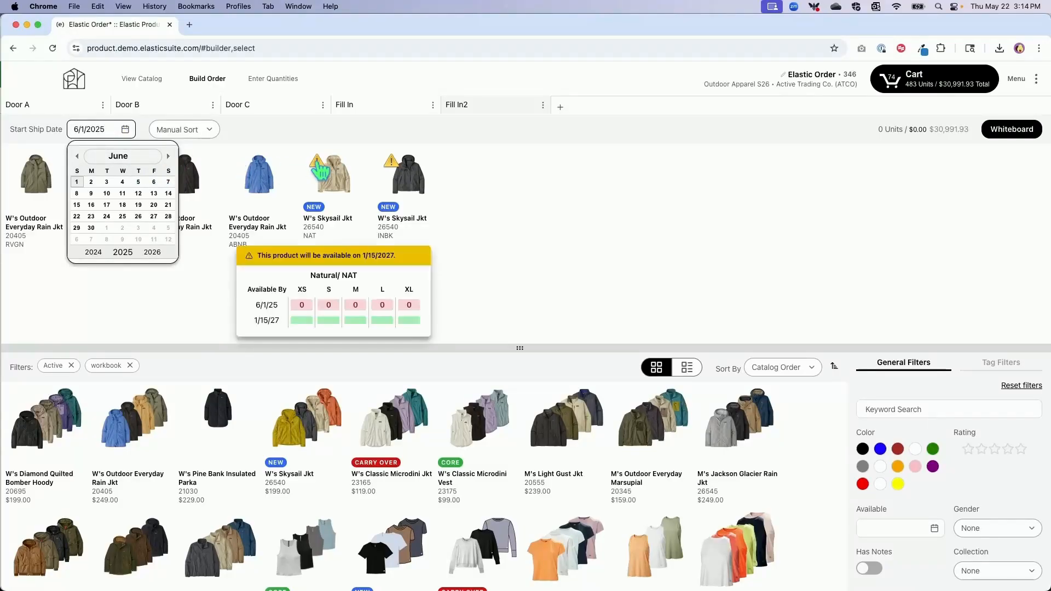
click(152, 252)
click(152, 252)
click(78, 156)
click(77, 156)
click(77, 156)
click(77, 156)
click(77, 156)
click(91, 216)
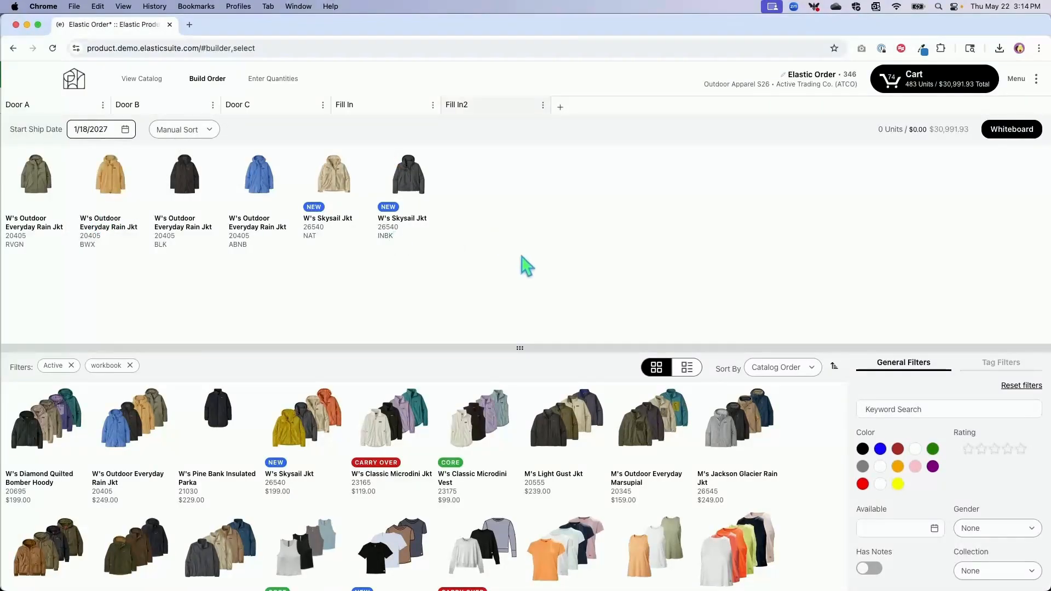
click(378, 107)
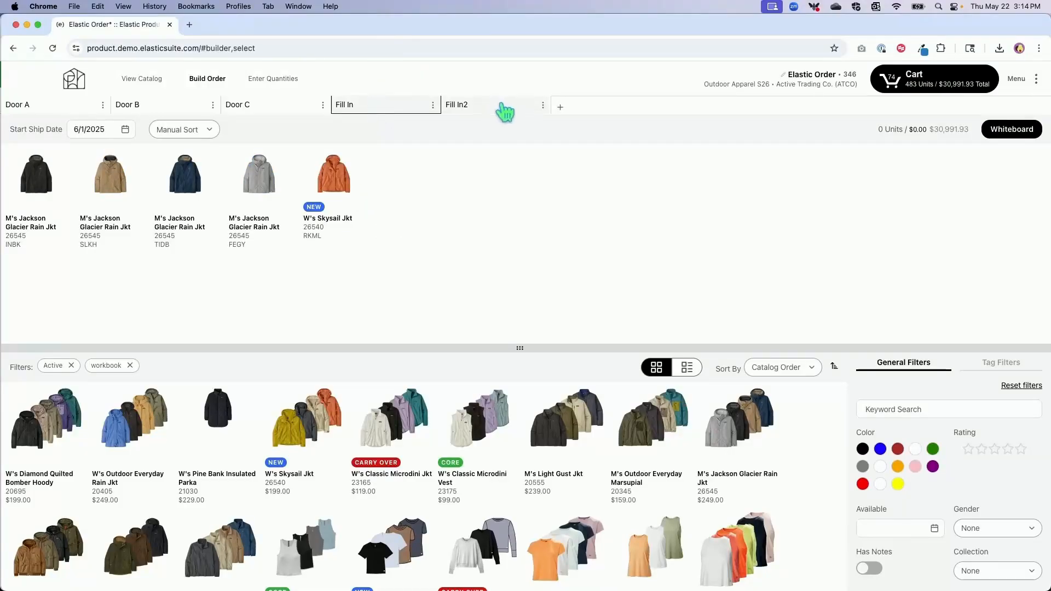
click(475, 109)
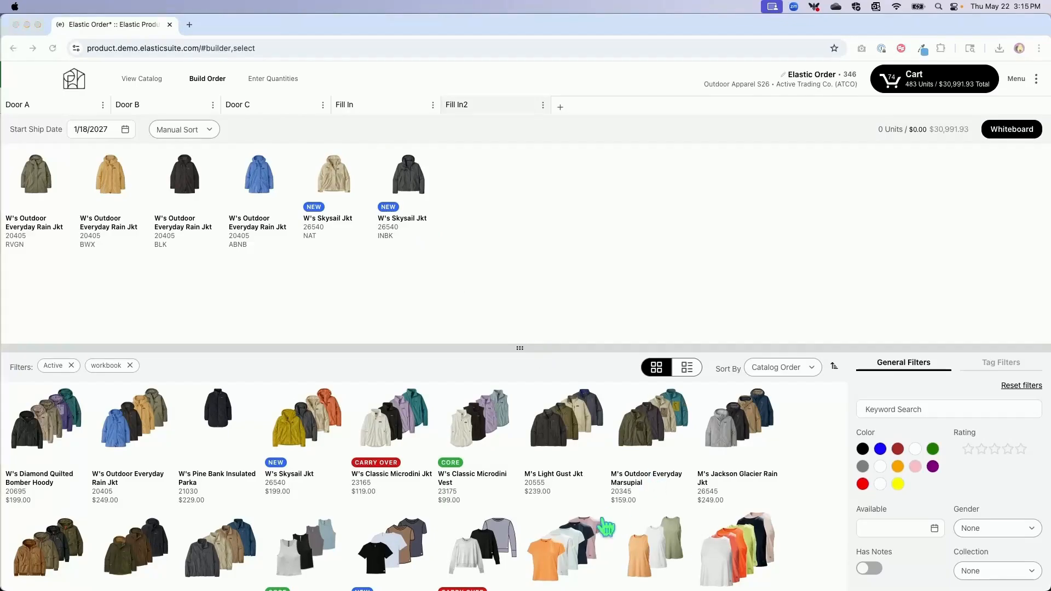
Examine the catalog view for each product's shipment assignments and availability warnings.
click(146, 87)
click(145, 87)
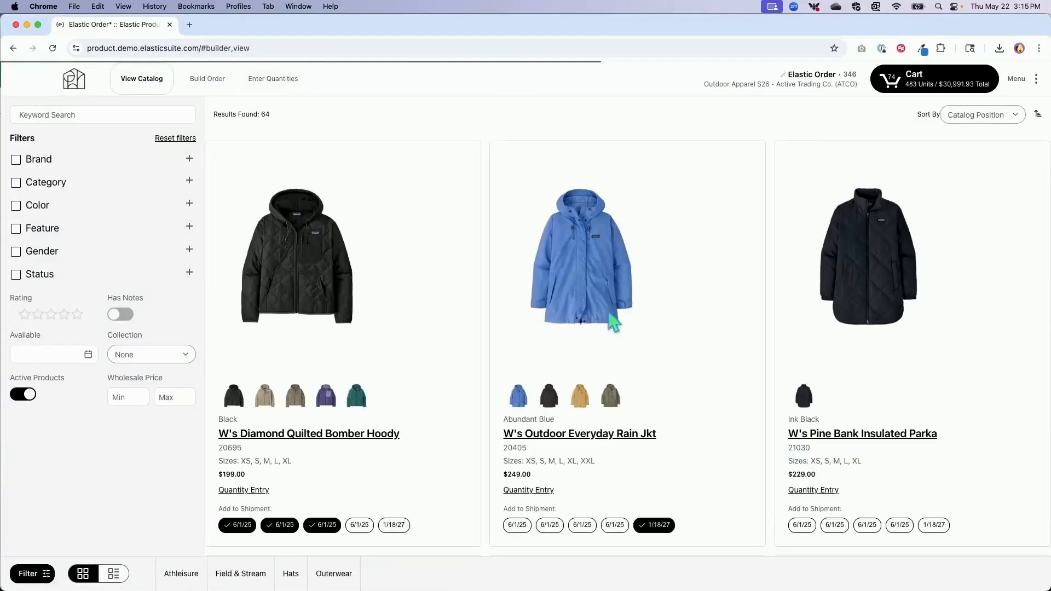
scroll(571, 390, down, 3)
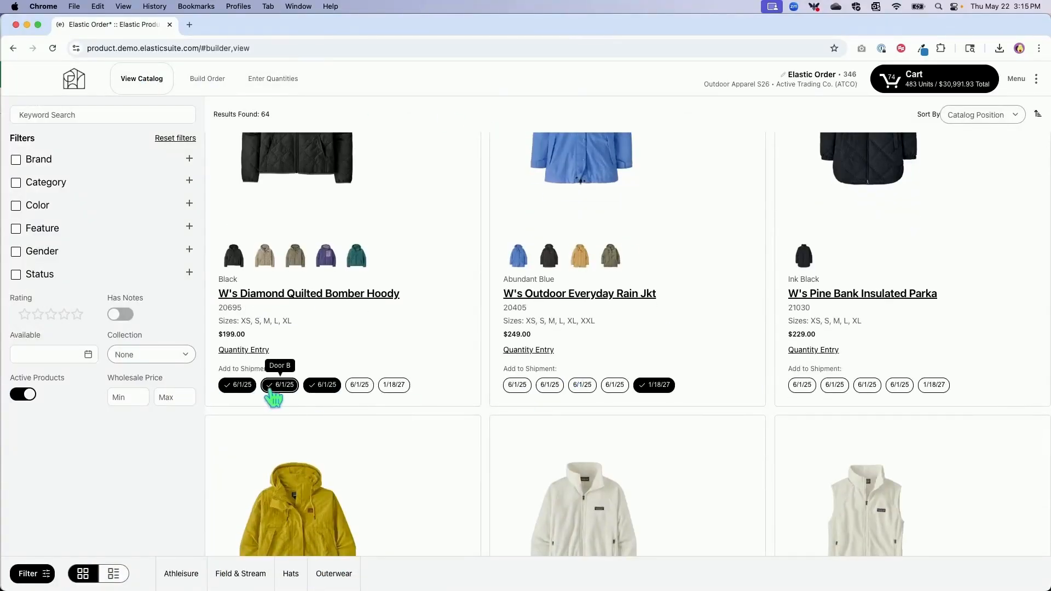
scroll(469, 399, down, 6)
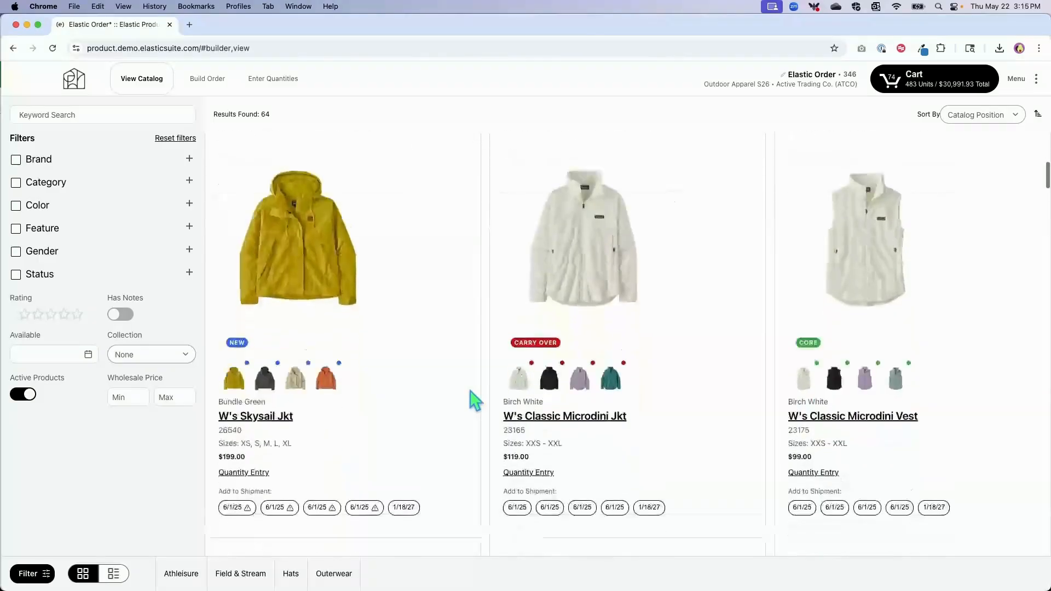
Add the W's Classic Microdini Jkt to Doors A, B and C, and the M's Outdoor Everyday Marsupial to Door C and Fill In.
click(527, 363)
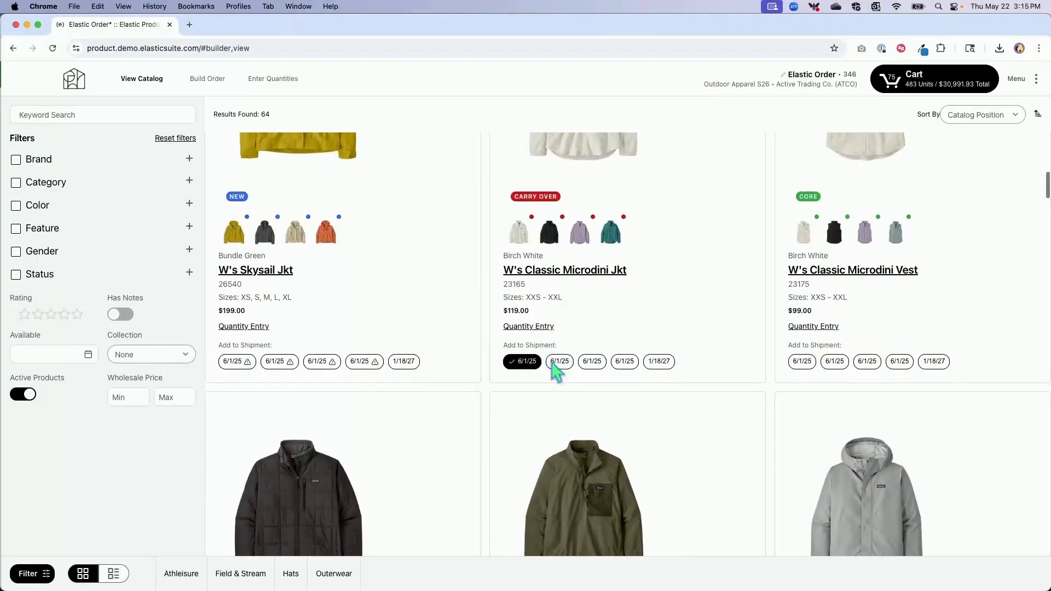
click(559, 363)
click(592, 364)
scroll(594, 368, down, 5)
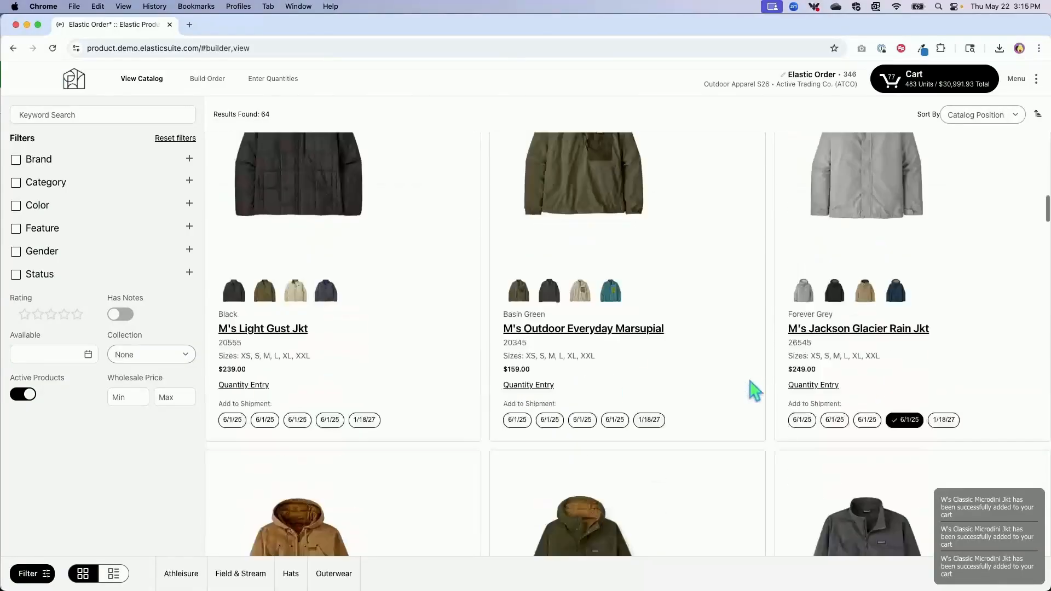
click(581, 422)
click(623, 422)
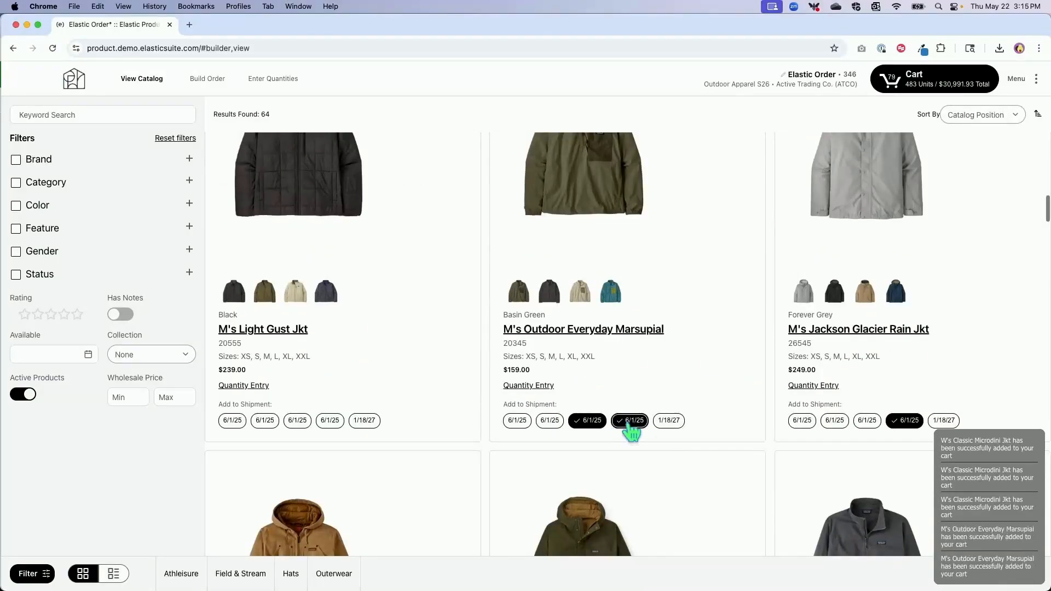
Enter and save Door C quantities for the Forever Grey M's Jackson Glacier Rain Jkt: XS 1, S 2, M 2, L 2, XL 1, XXL 1.
click(821, 387)
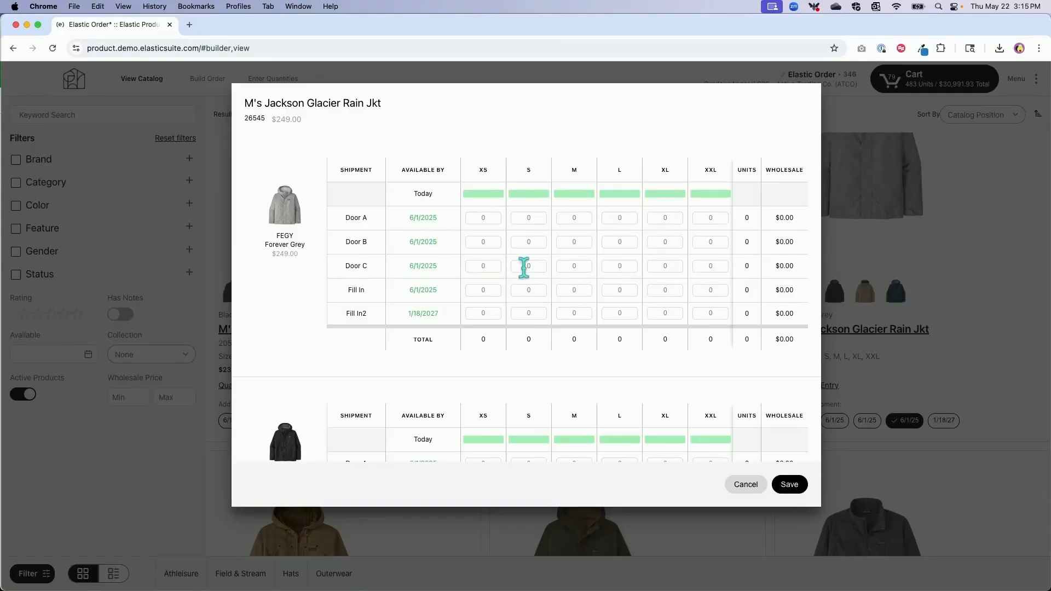
text(1)
key(Tab)
text(2)
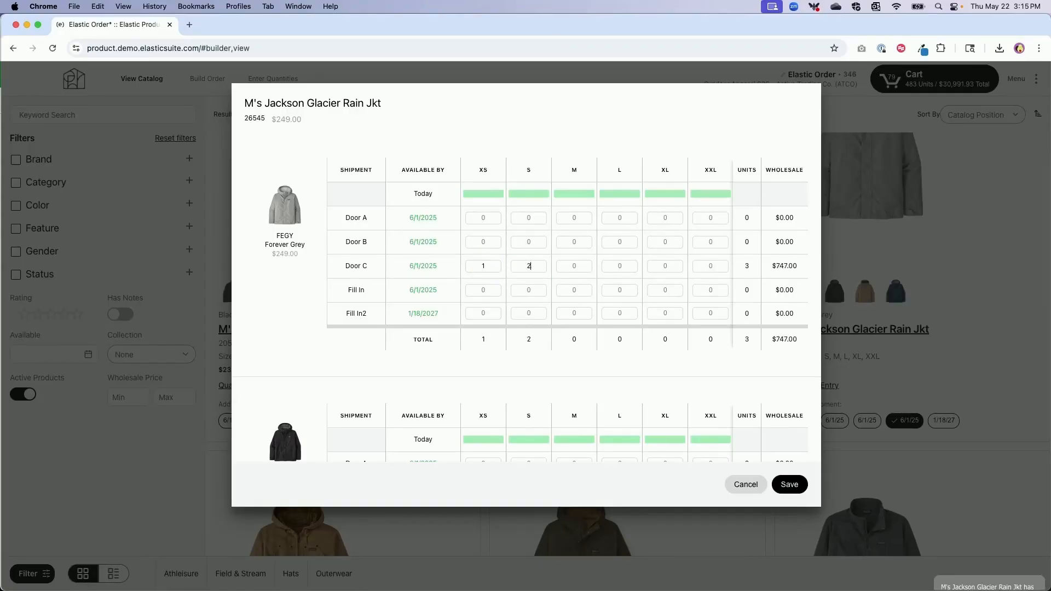
text(2)
key(Tab)
text(2)
key(Tab)
text(1)
key(Tab)
text(1)
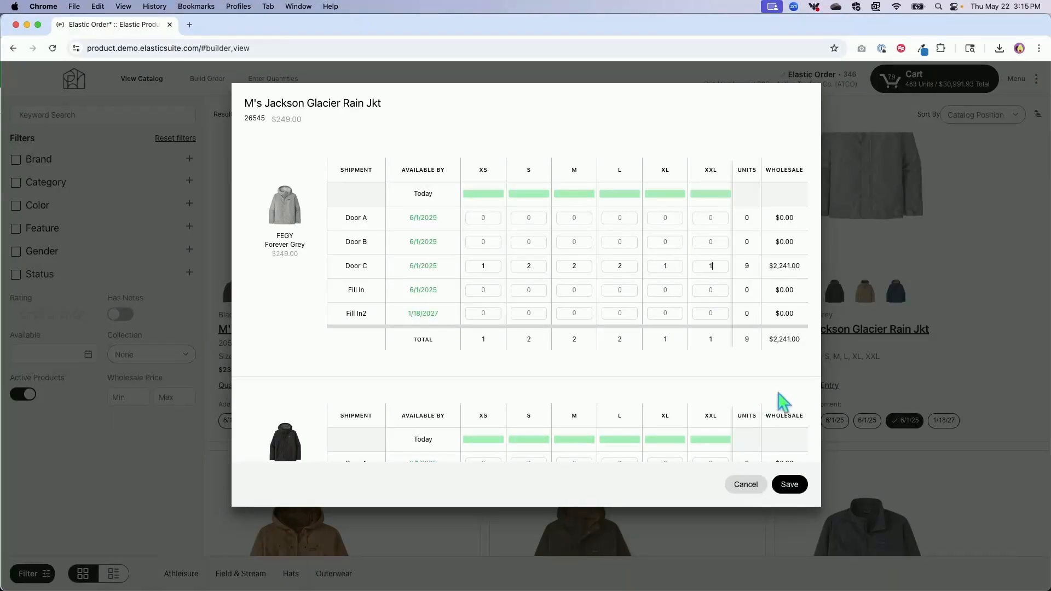
click(788, 484)
Add the Pose Plyo Tank to the Fill In2, Fill In and Door C shipments, and remove it from Fill In.
scroll(706, 328, down, 10)
scroll(725, 375, down, 5)
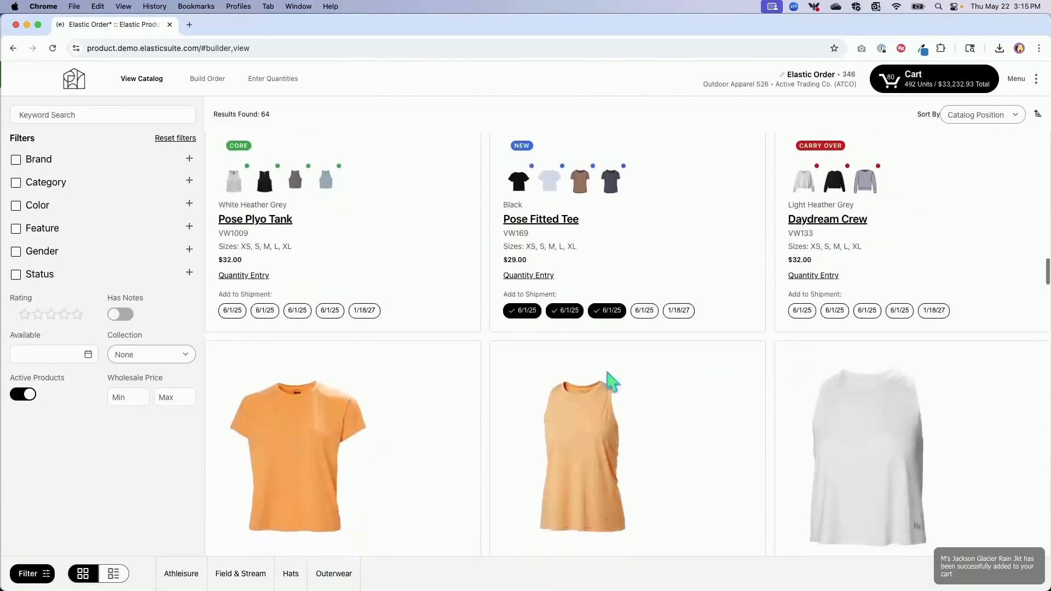
click(350, 299)
click(328, 301)
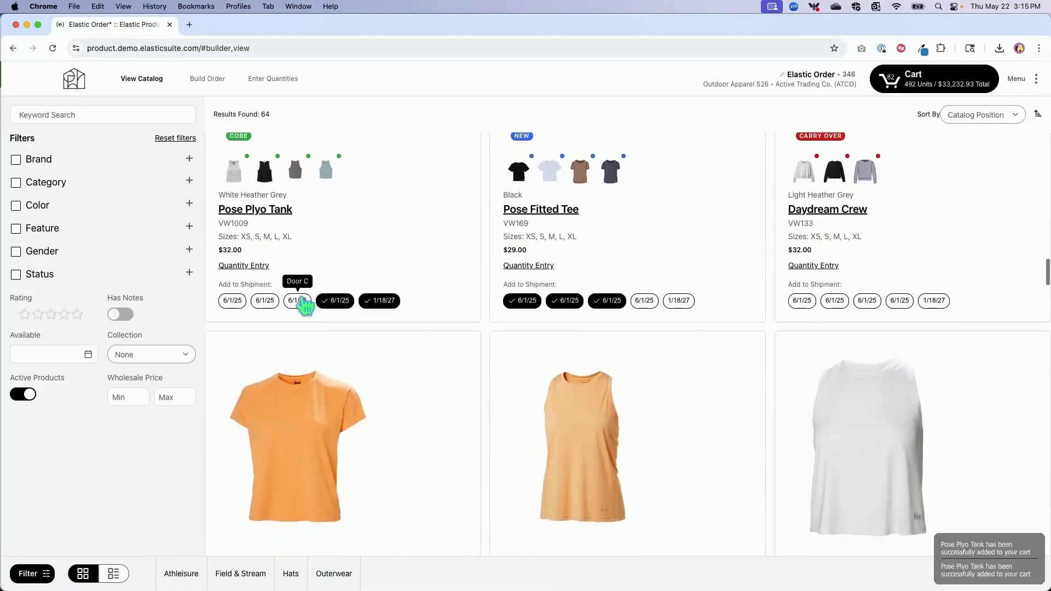
click(305, 301)
click(343, 301)
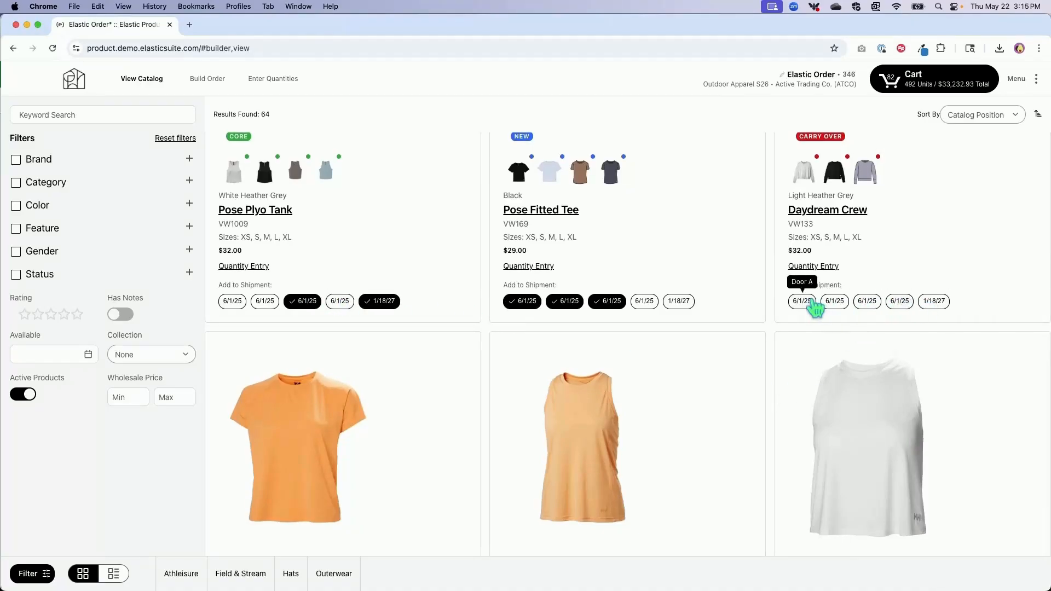
Open the order's quantity entry view and review the products in the Fill In2 shipment.
click(198, 82)
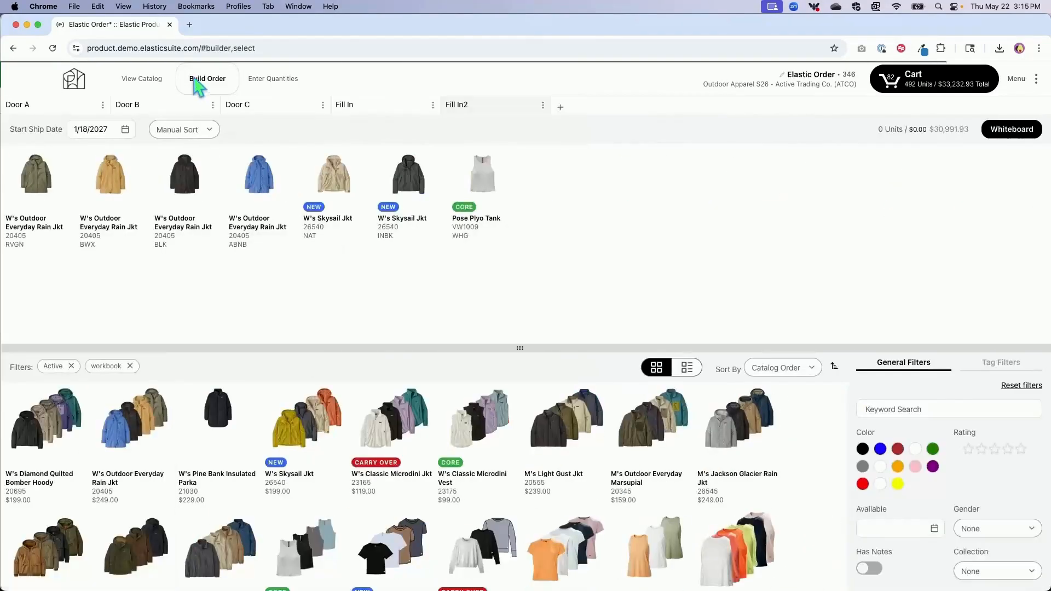
click(288, 81)
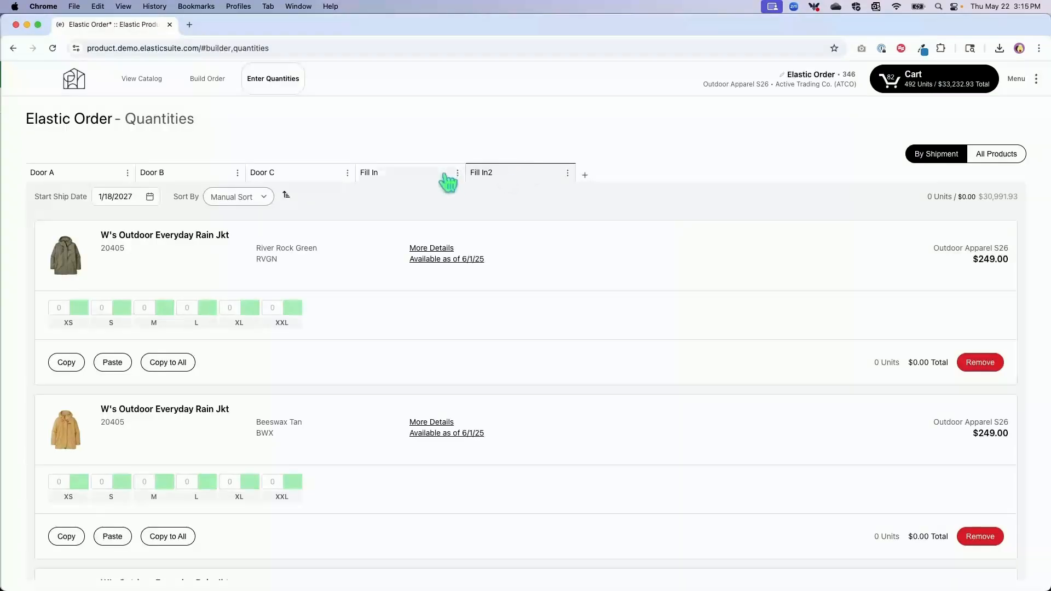
scroll(520, 342, down, 5)
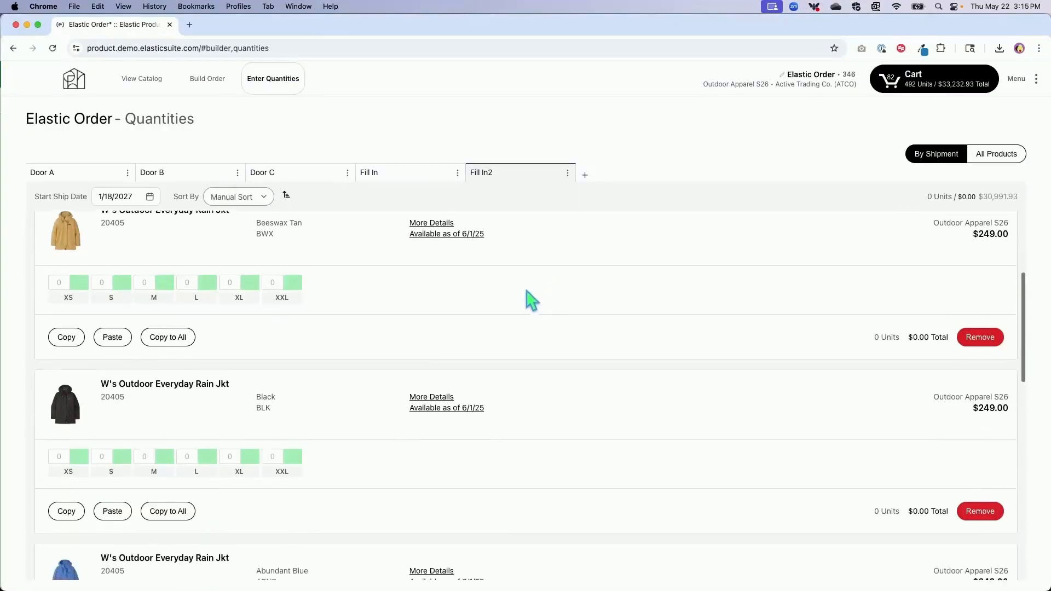
scroll(527, 298, up, 5)
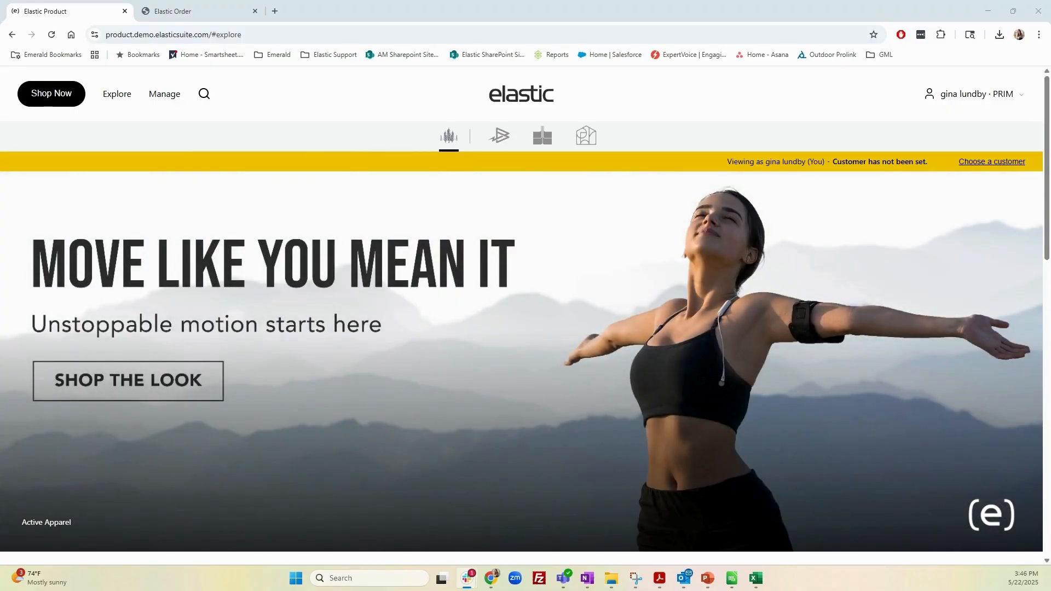
Open the Inventory Report and select the Outdoor Apparel Reorder catalog for it.
click(165, 94)
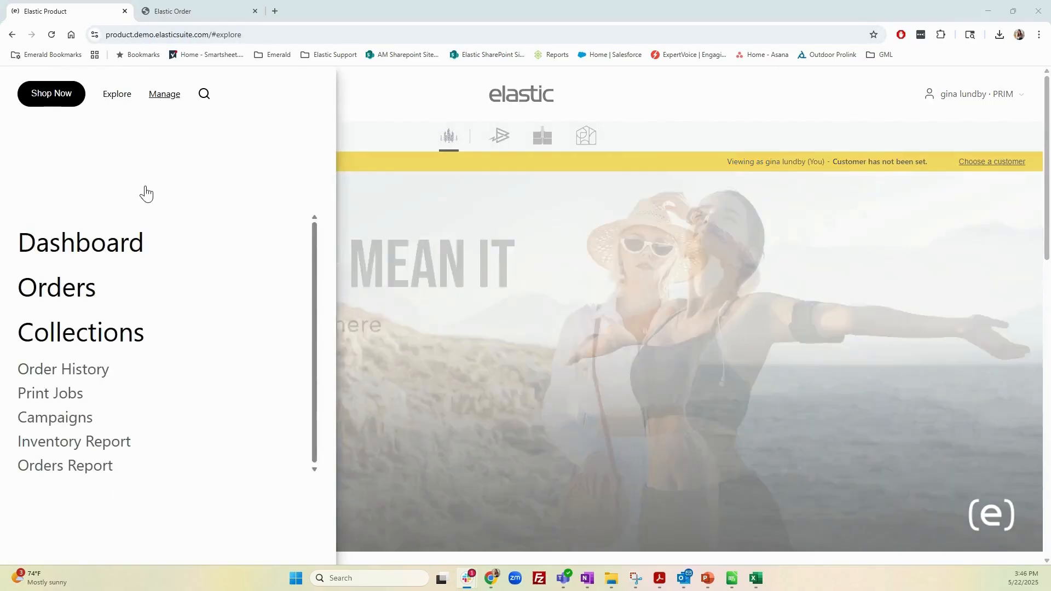
click(99, 451)
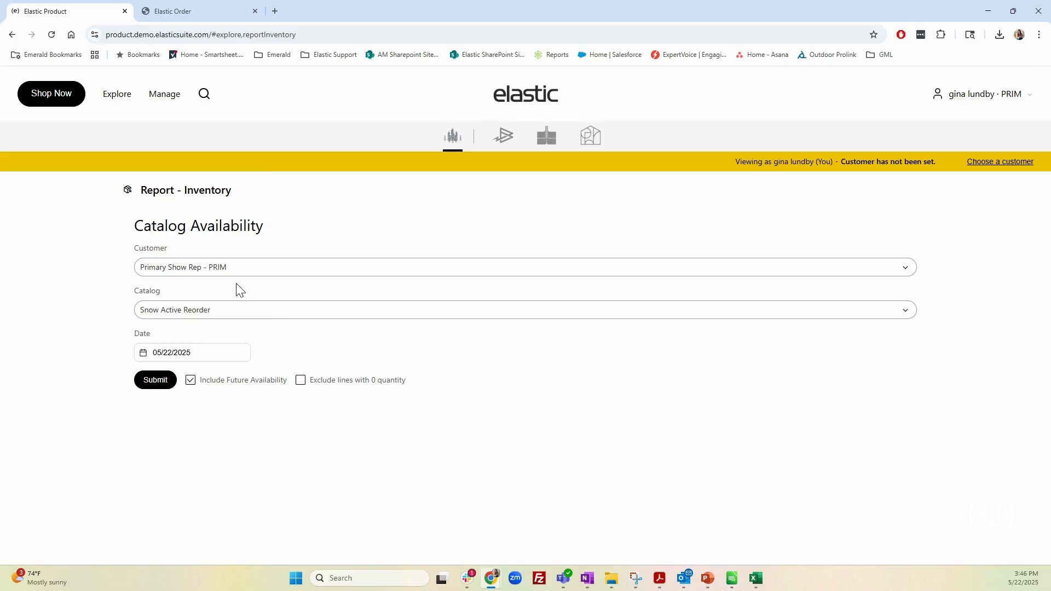
click(217, 318)
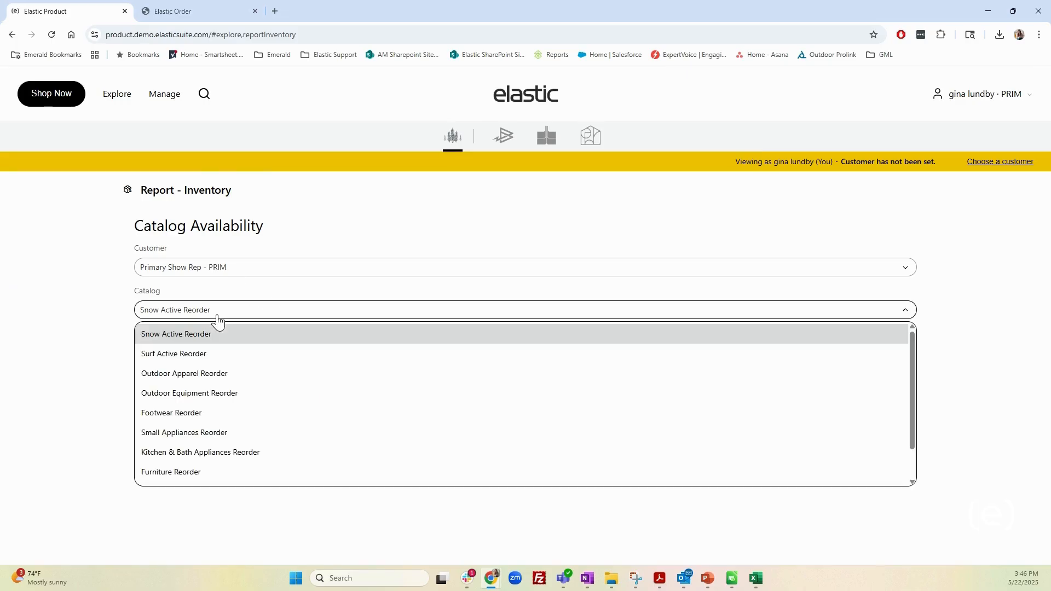
click(217, 378)
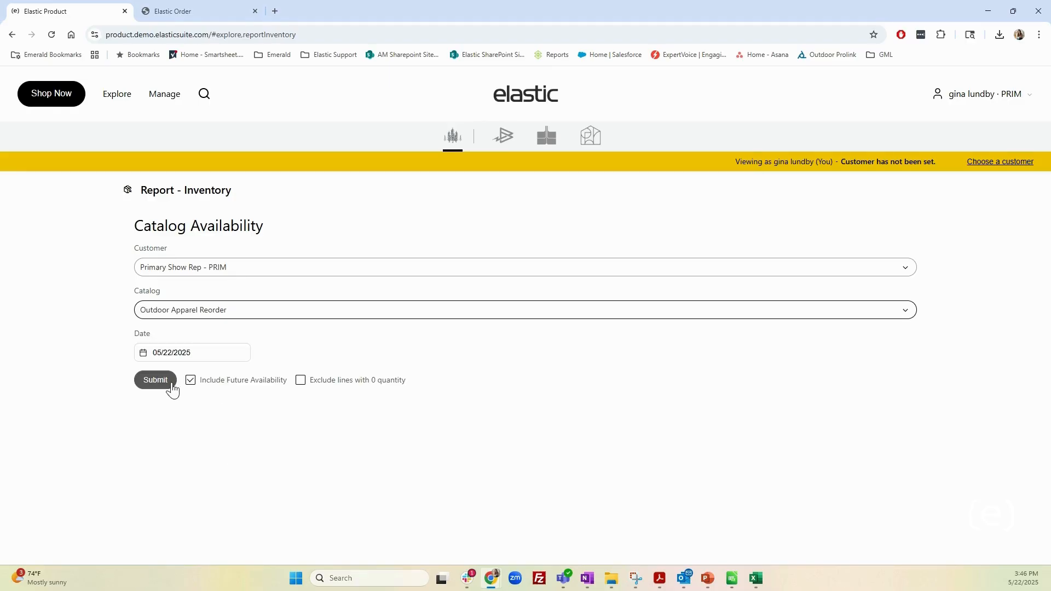
Switch to Excel, examine the Quantity Available column of the Outdoor Apparel Reorder workbook, and return to the browser.
click(763, 585)
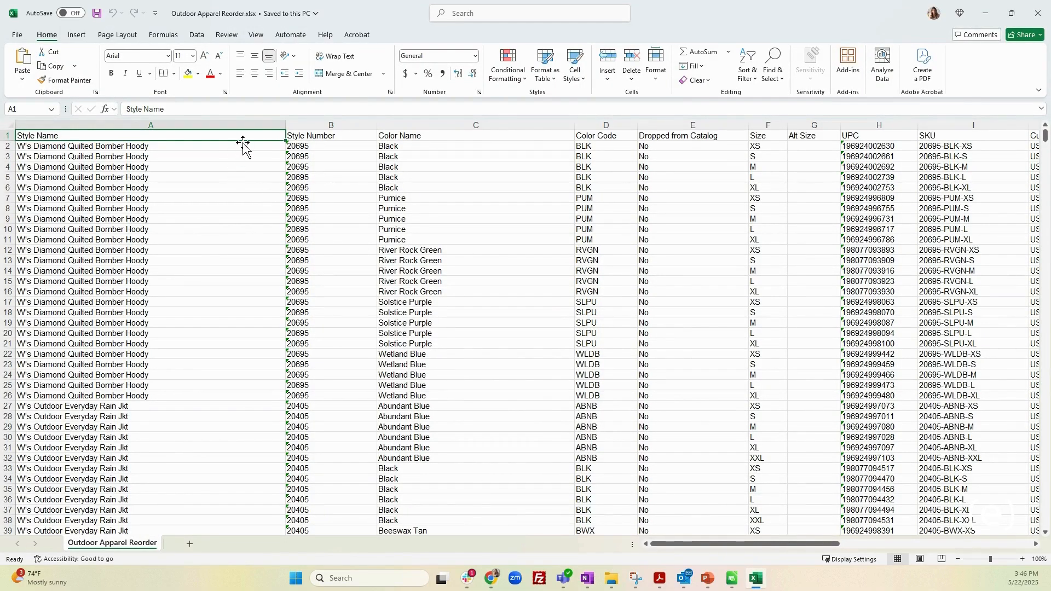
drag(662, 544, 776, 545)
click(873, 124)
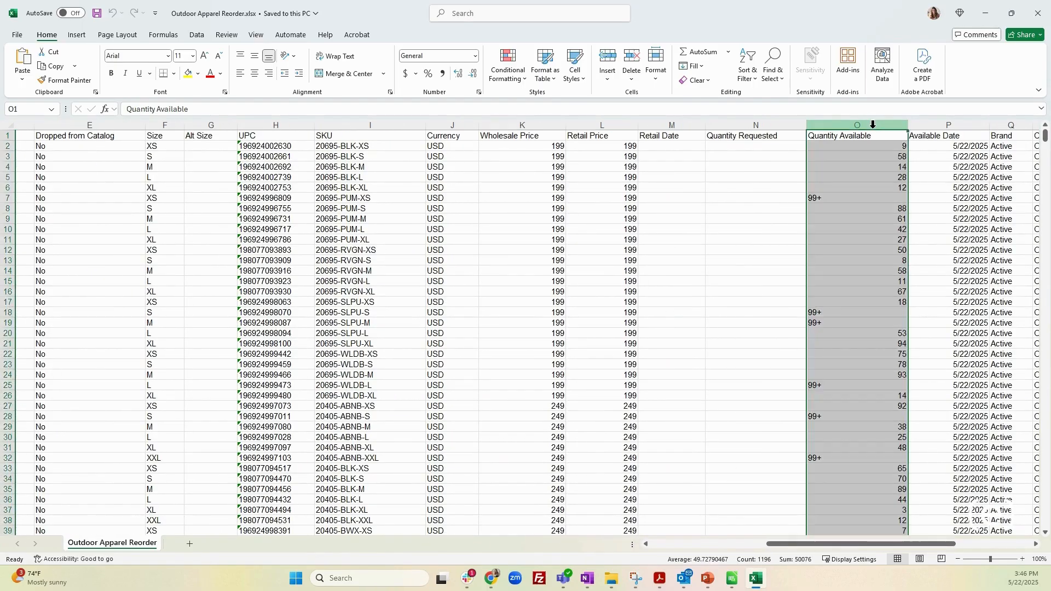
click(985, 13)
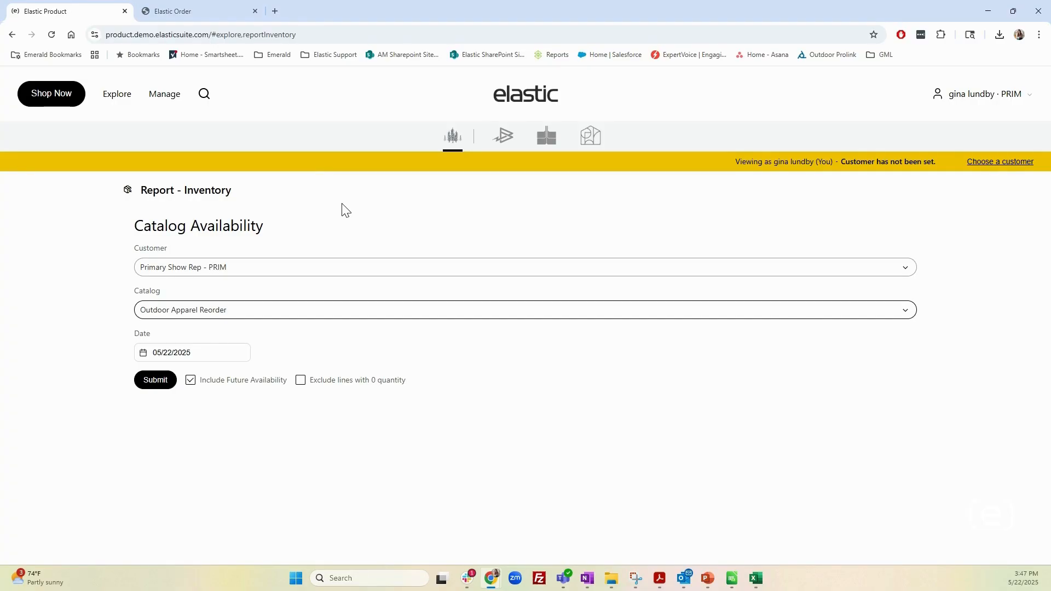
Start an order from the ATS catalog Outdoor Apparel Reorder with Active Trading Co. as the customer.
click(77, 102)
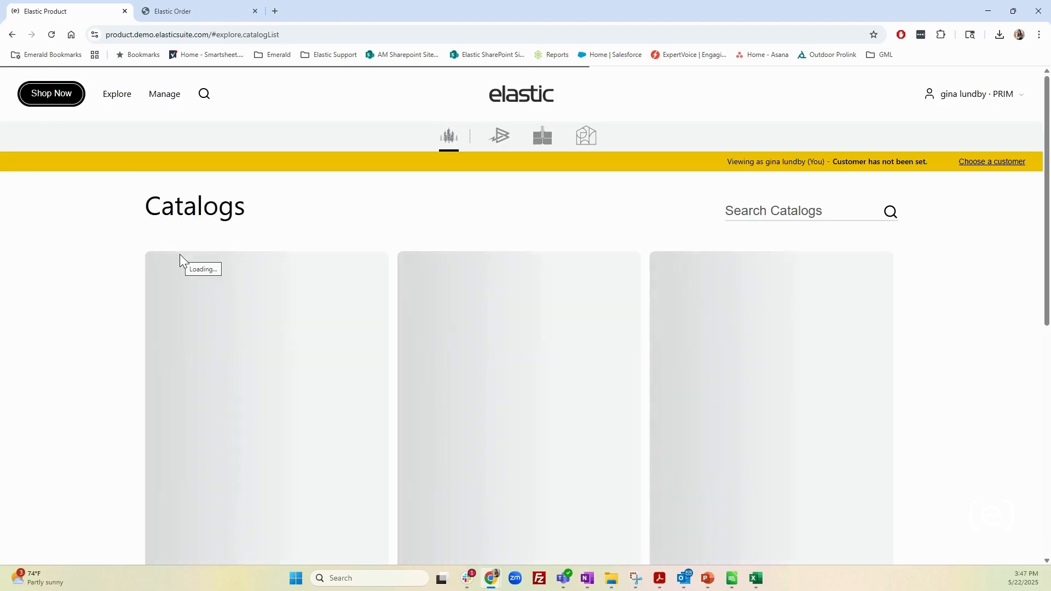
scroll(441, 296, down, 7)
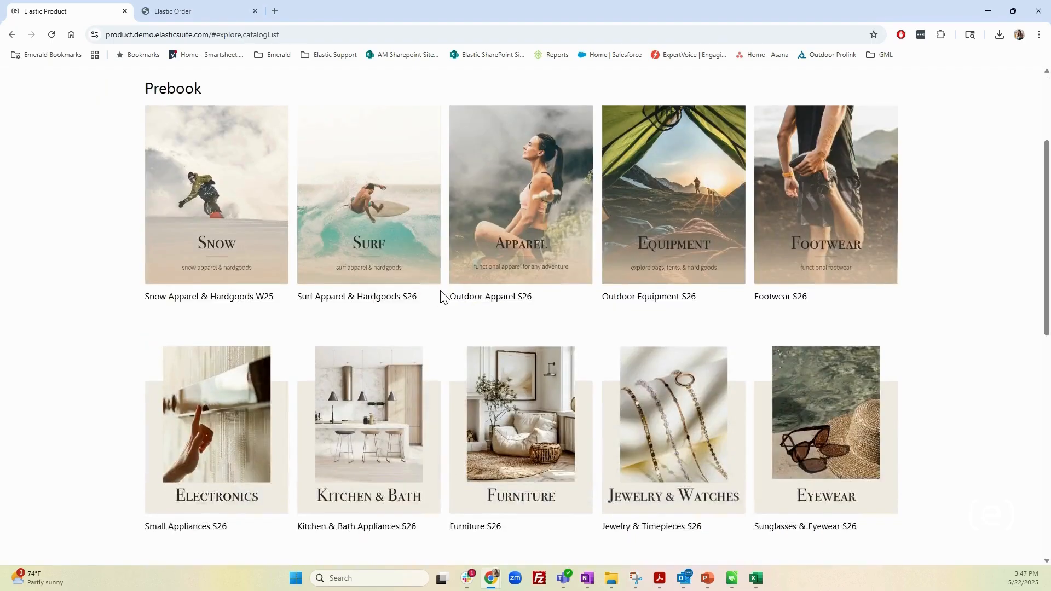
scroll(441, 295, down, 3)
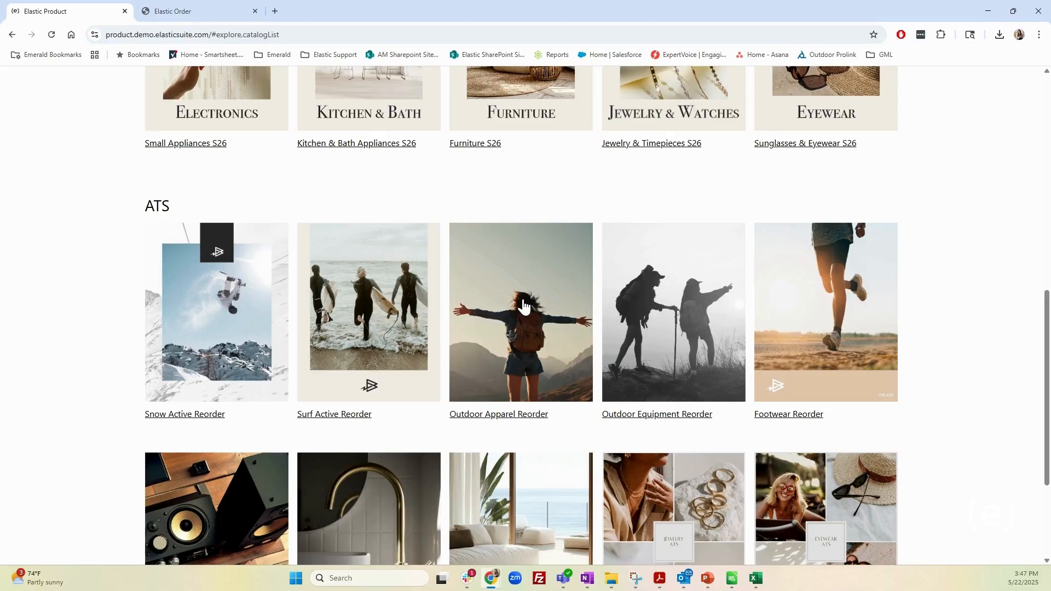
click(523, 307)
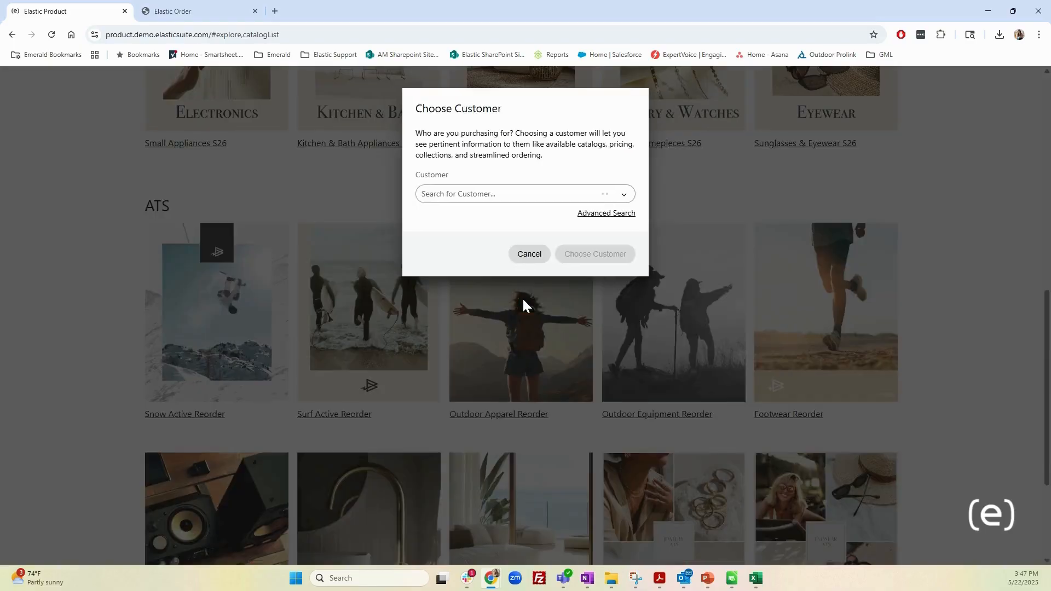
click(477, 198)
click(493, 219)
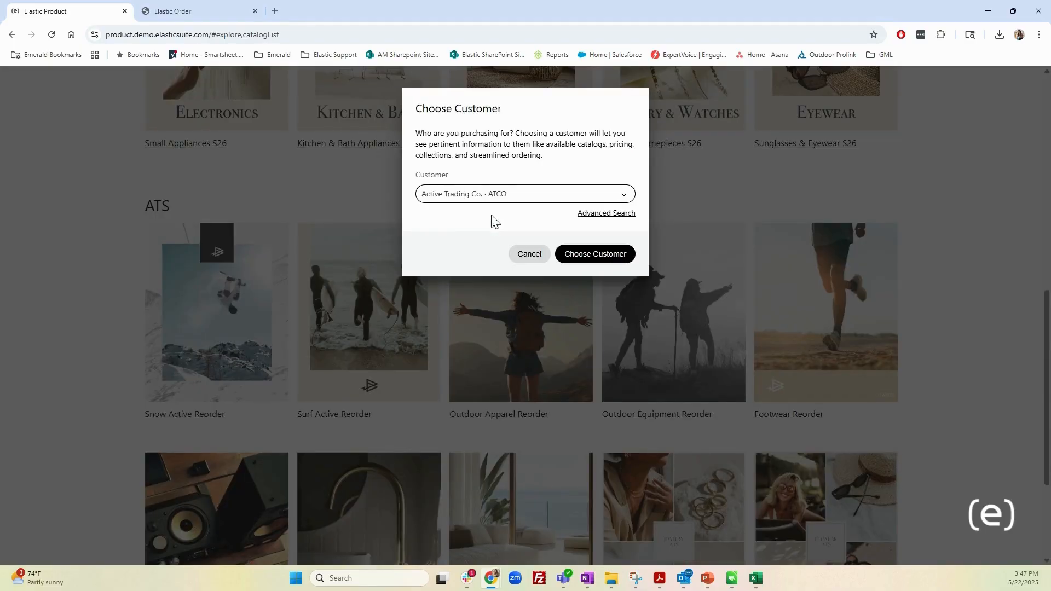
click(584, 256)
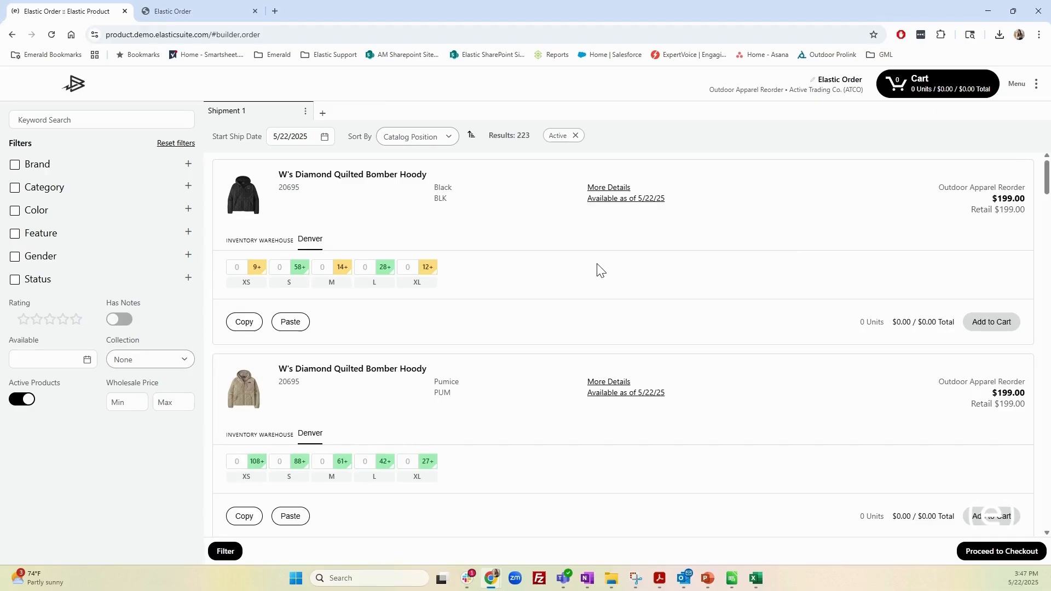
Switch the order to Standard Order Entry and open its Build Order view.
click(1024, 91)
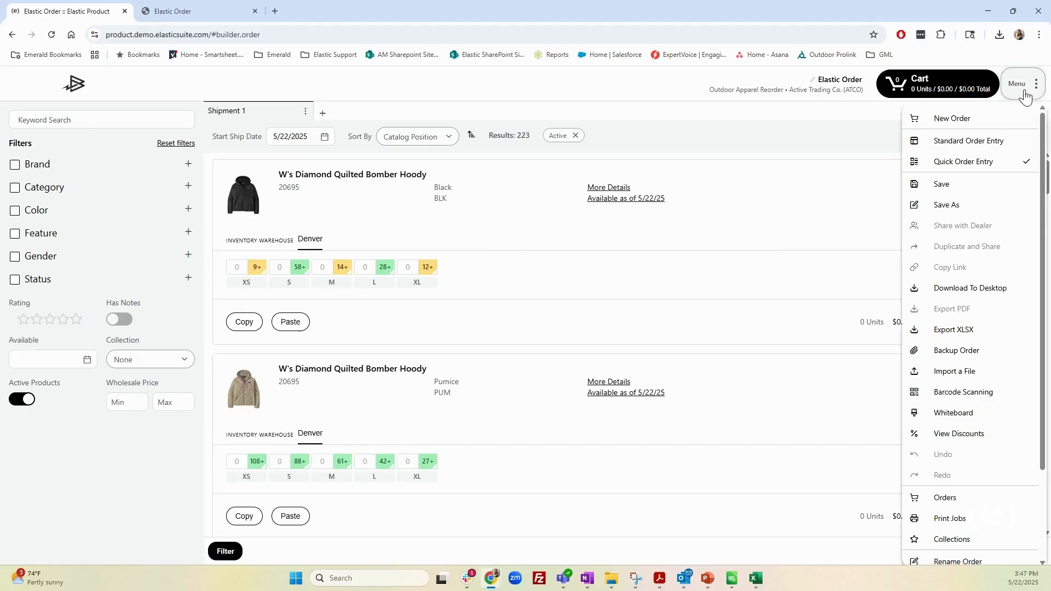
click(954, 144)
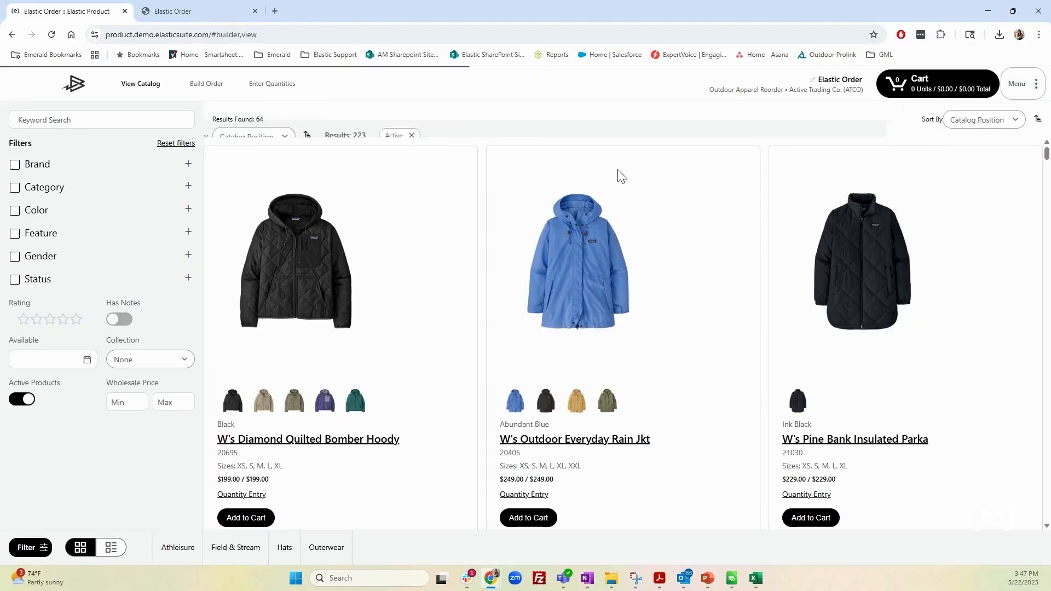
click(220, 90)
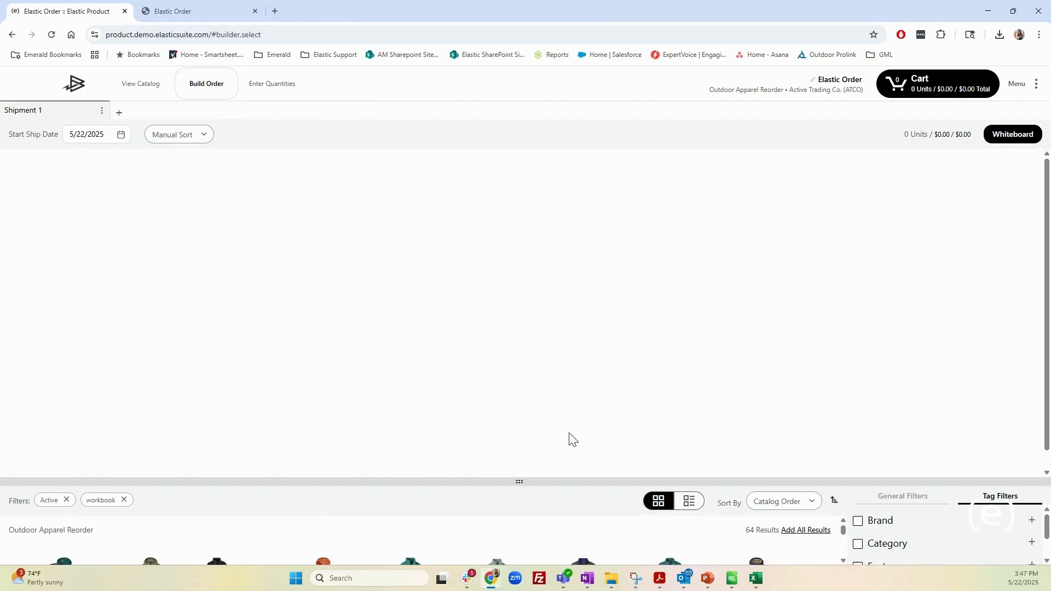
Filter the Outdoor Apparel Reorder products to the Outerwear category and add all results to Shipment 1.
drag(557, 480, 538, 319)
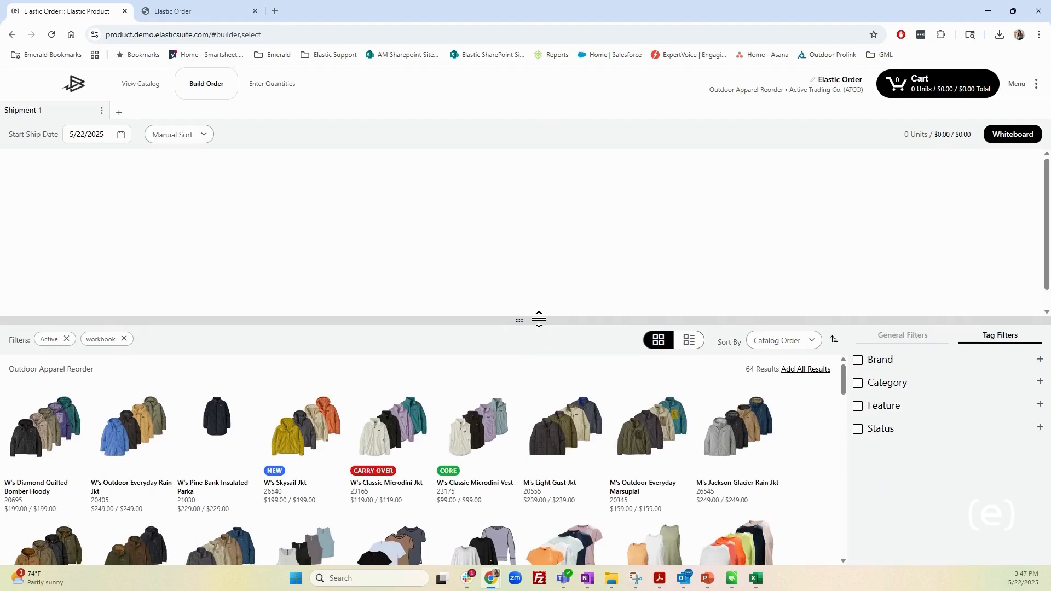
click(1040, 383)
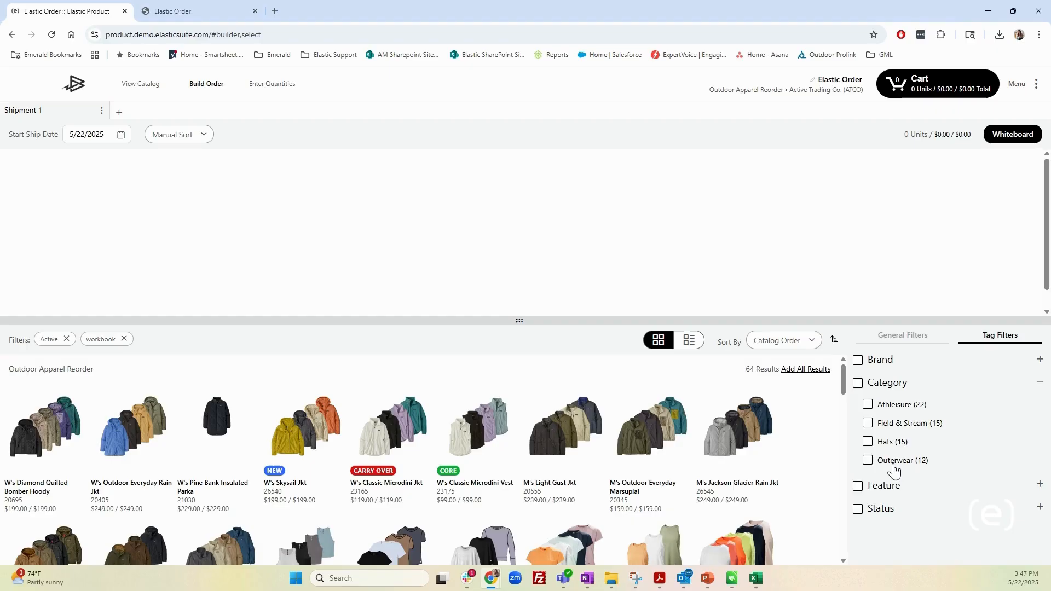
click(893, 466)
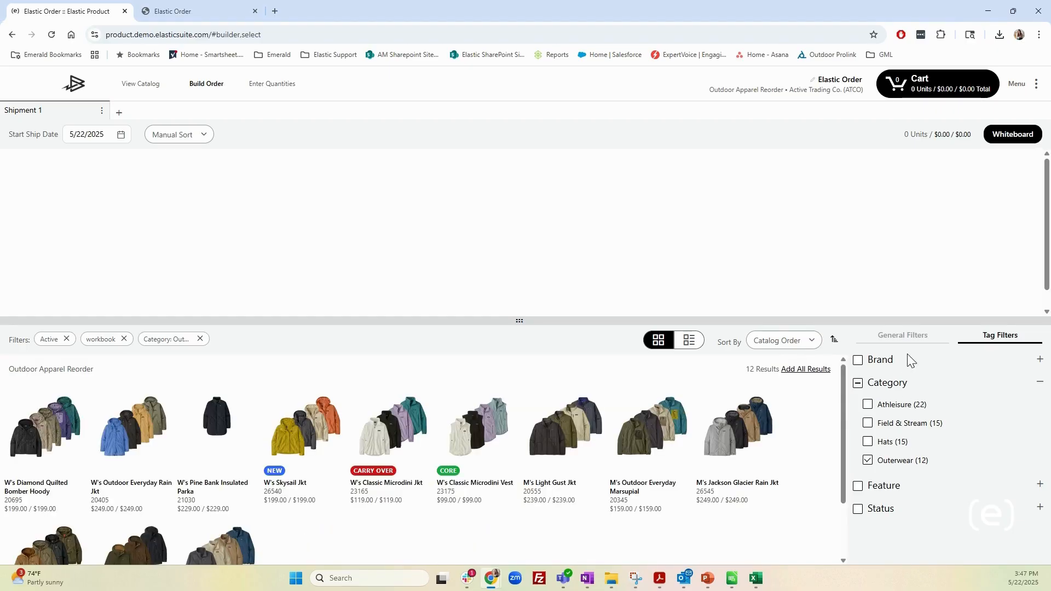
click(814, 370)
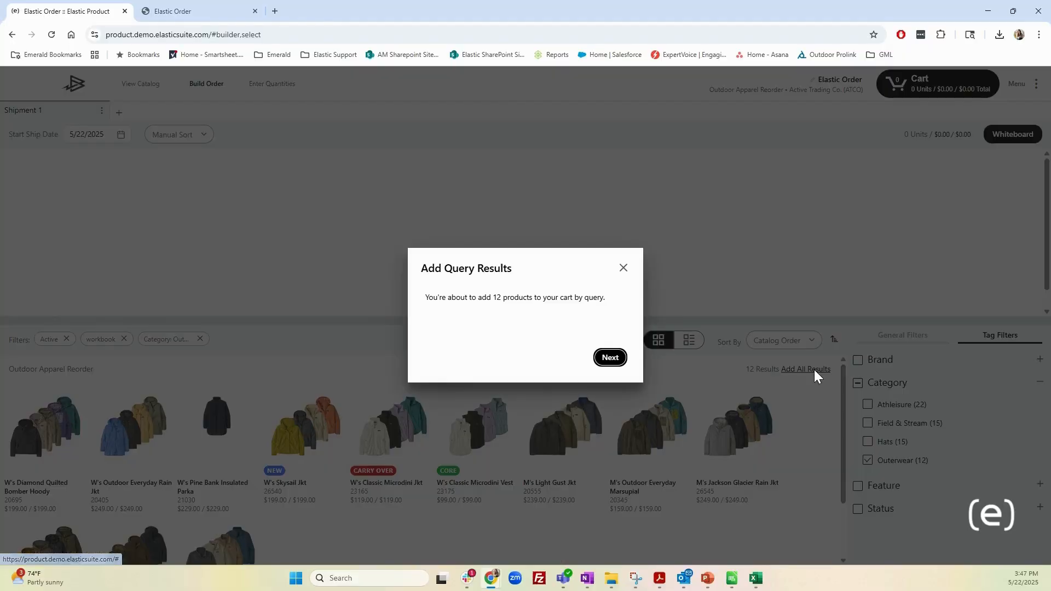
click(613, 359)
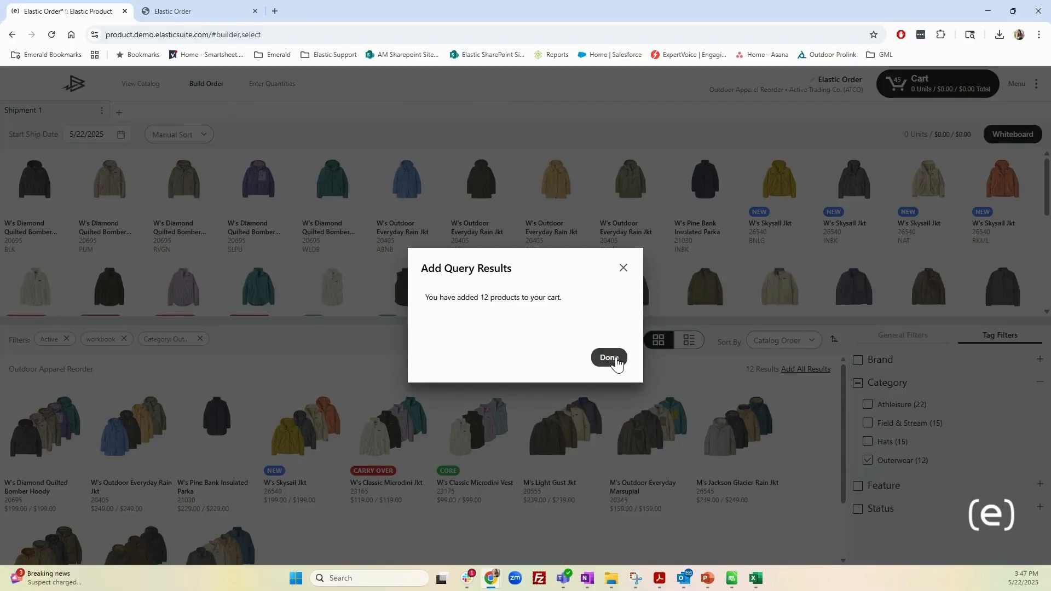
click(609, 358)
drag(515, 317, 514, 444)
Export the order as a PDF with Table Layout turned off and Availability turned on, and acknowledge the created print job.
click(1018, 89)
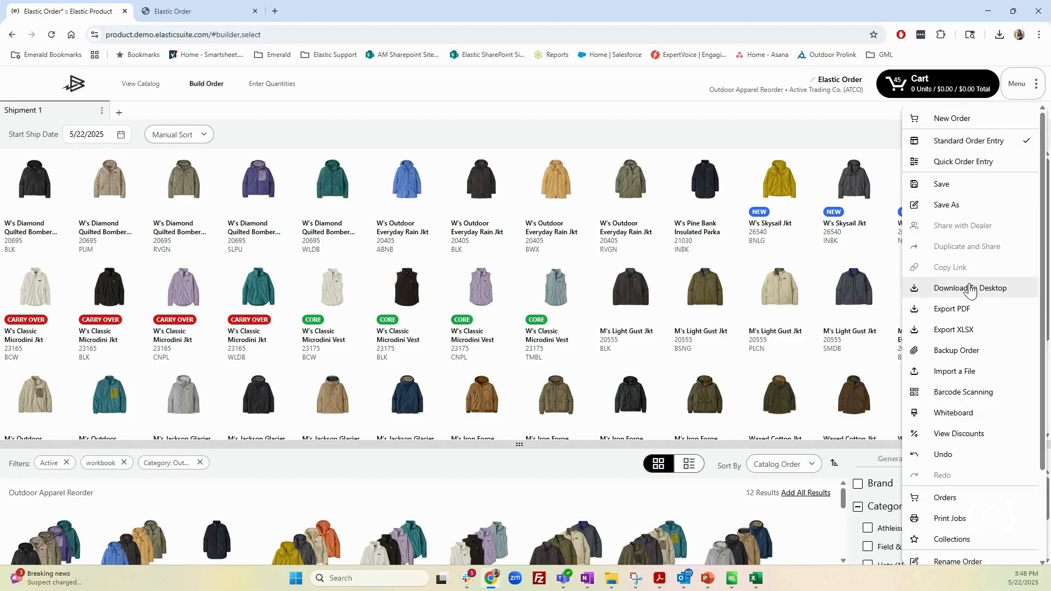
click(966, 311)
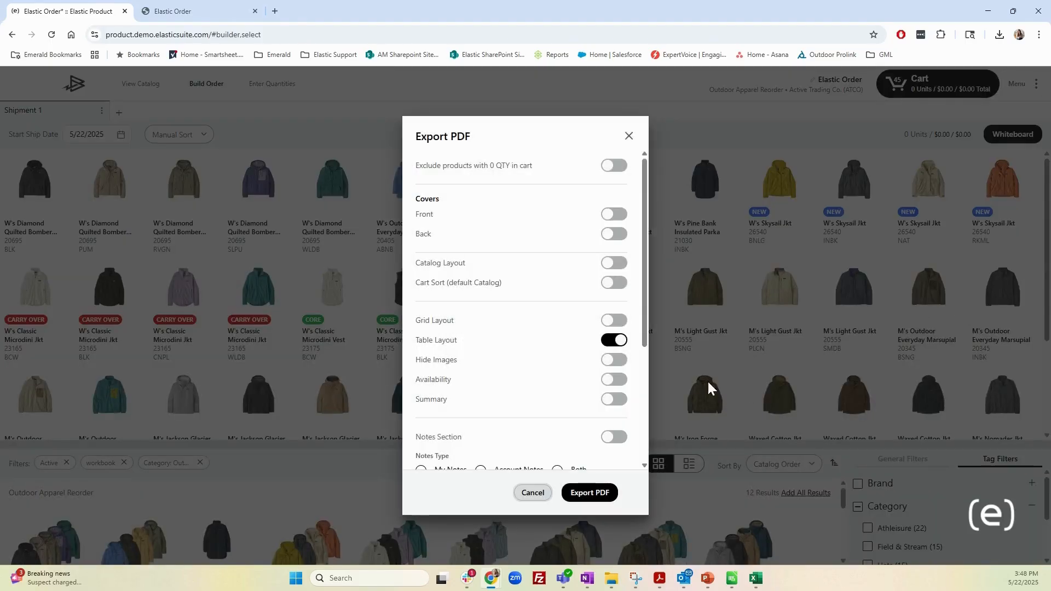
click(611, 343)
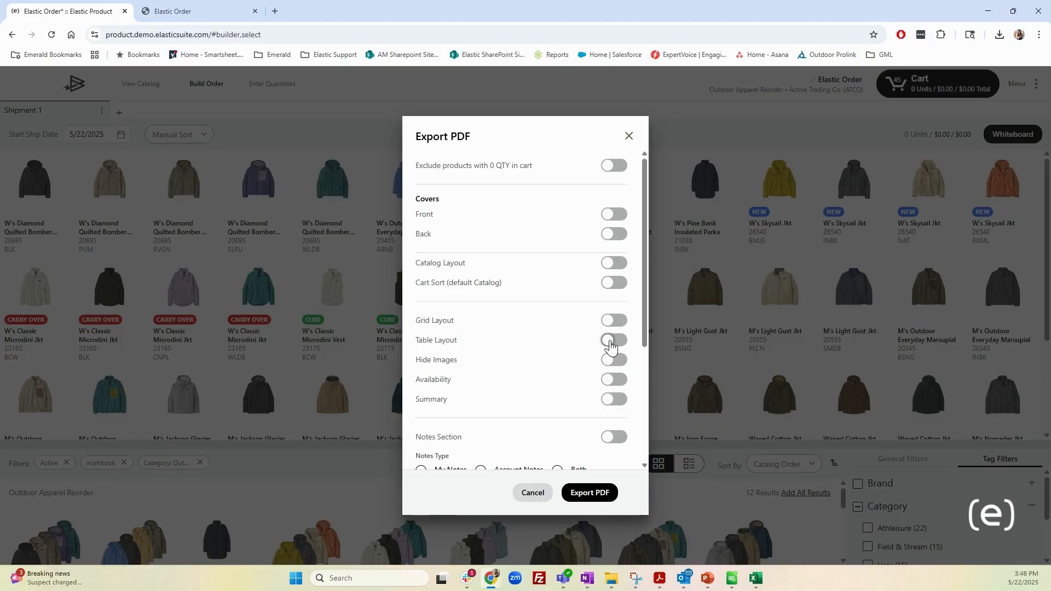
click(621, 384)
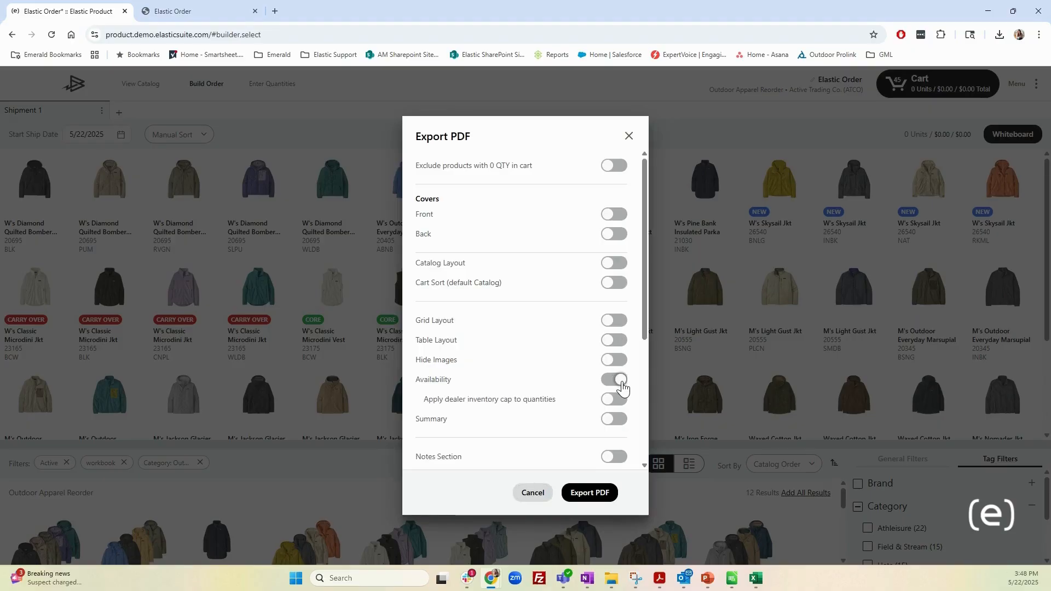
click(590, 492)
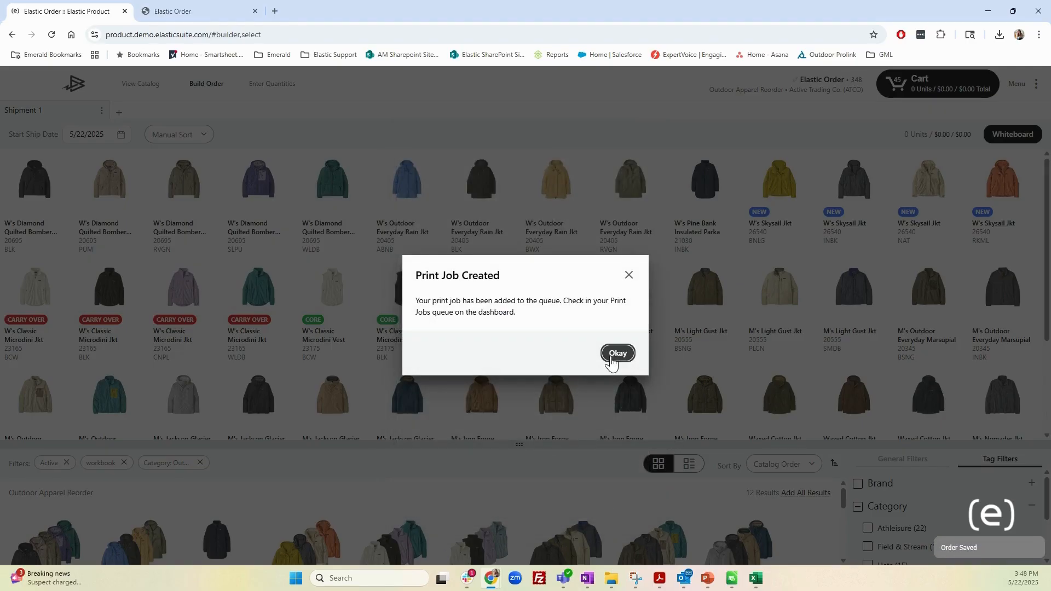
click(612, 365)
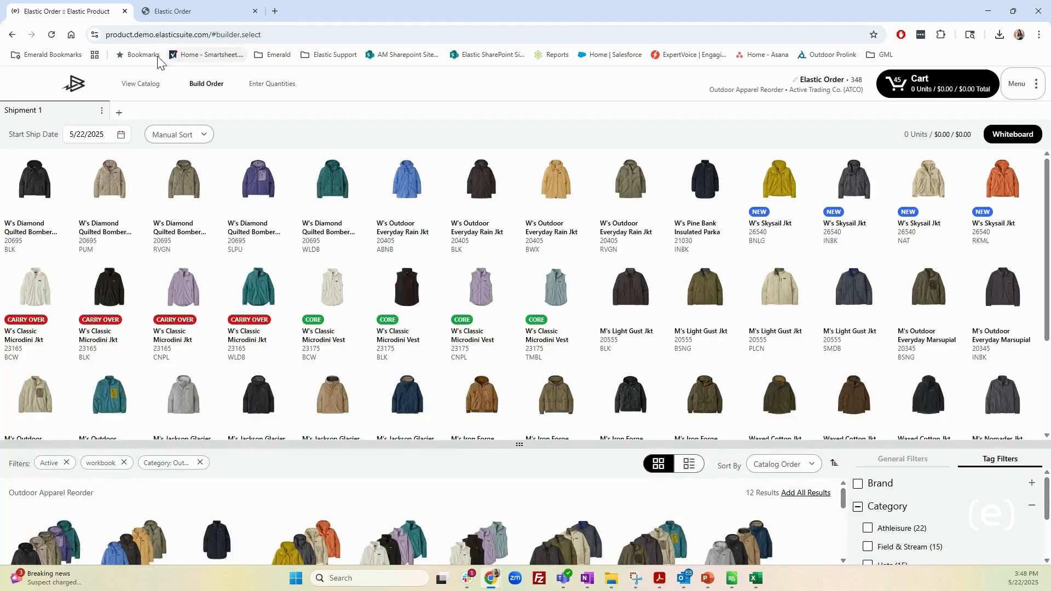
Leave the order and open the Order section of Print Jobs to check the export's status.
click(75, 89)
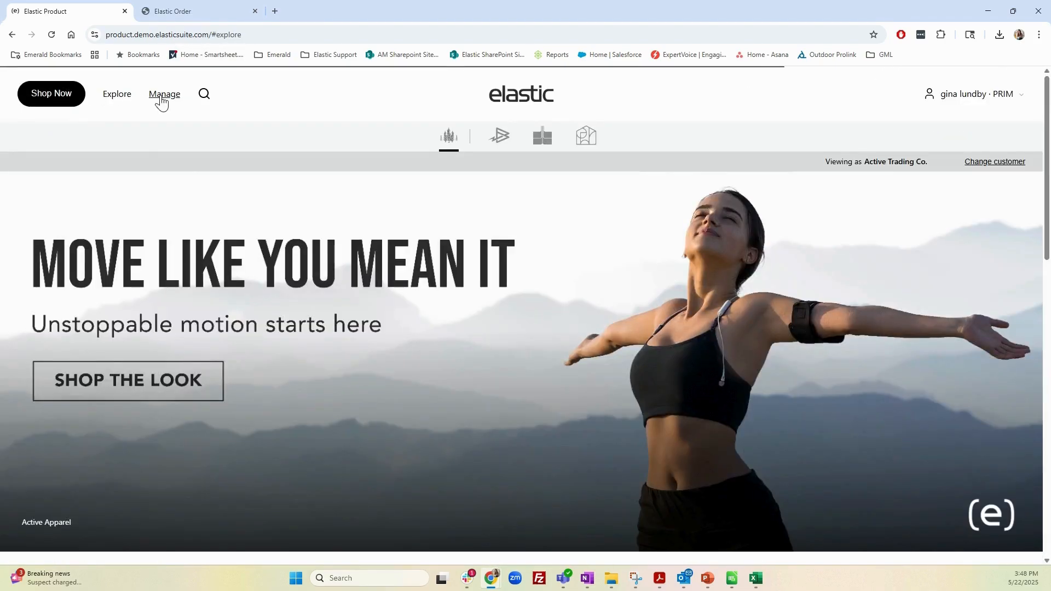
click(161, 101)
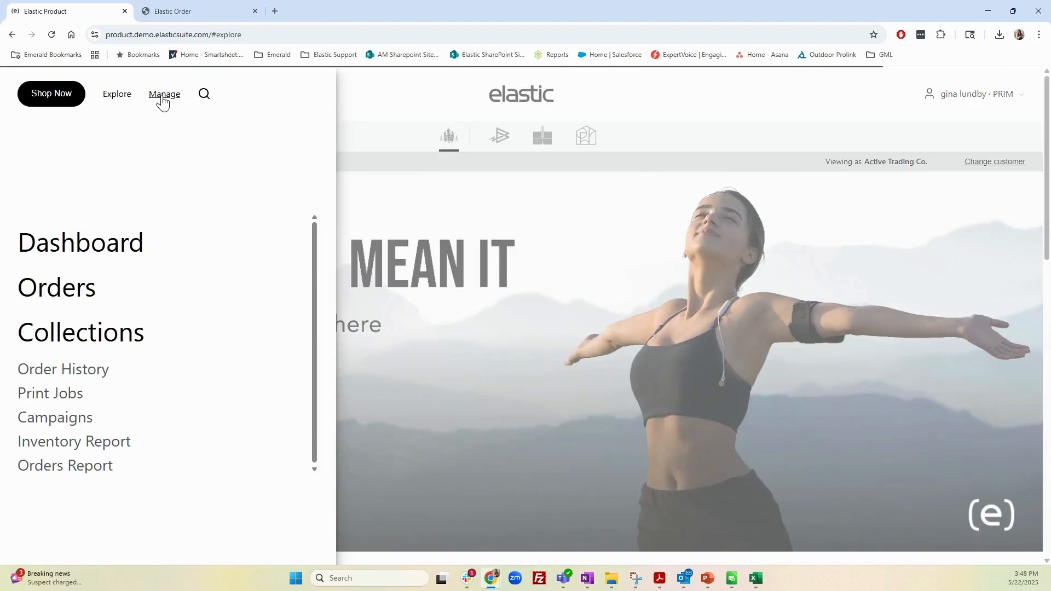
click(60, 394)
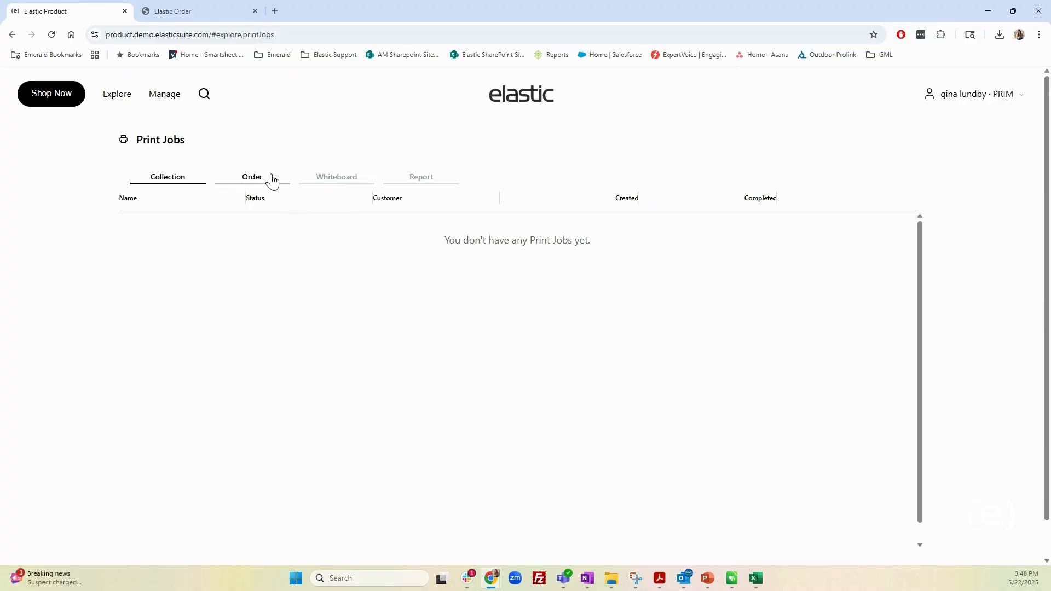
click(268, 178)
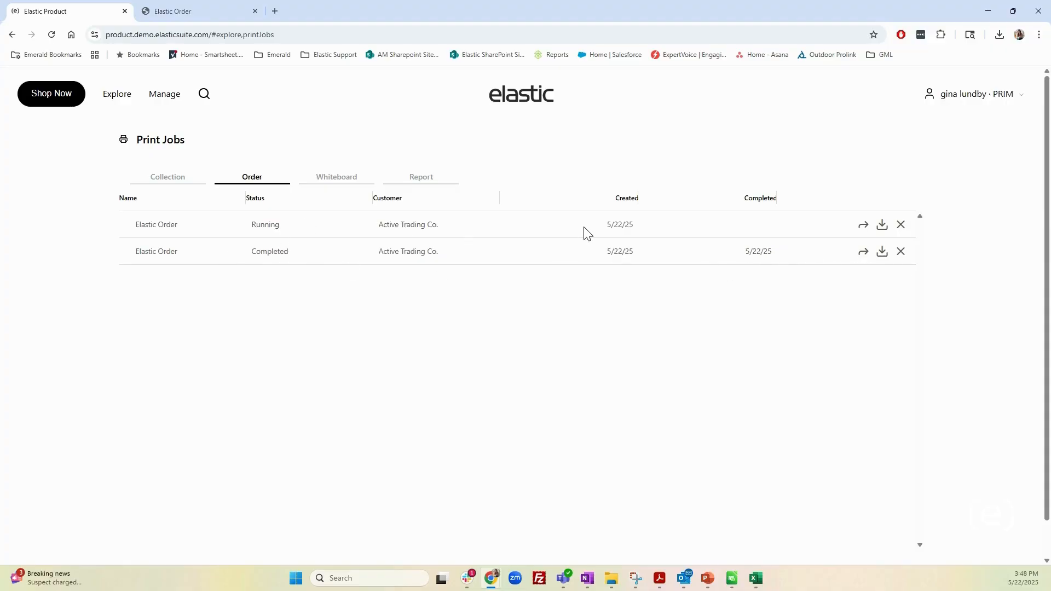
Examine the per-size availability for each product in the exported Outdoor Apparel Reorder PDF and return to Print Jobs.
click(170, 13)
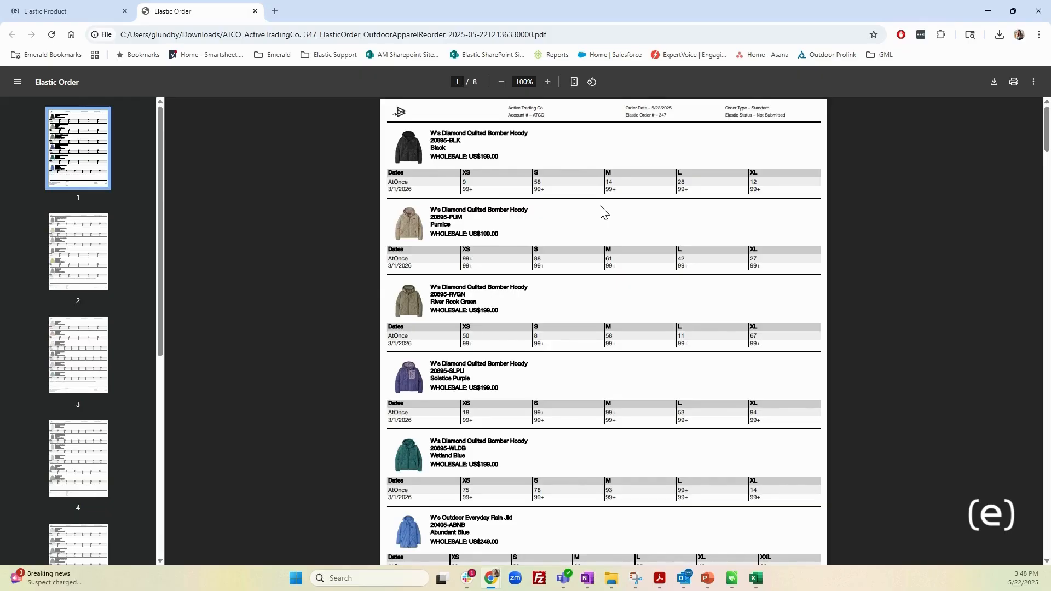
scroll(600, 206, down, 4)
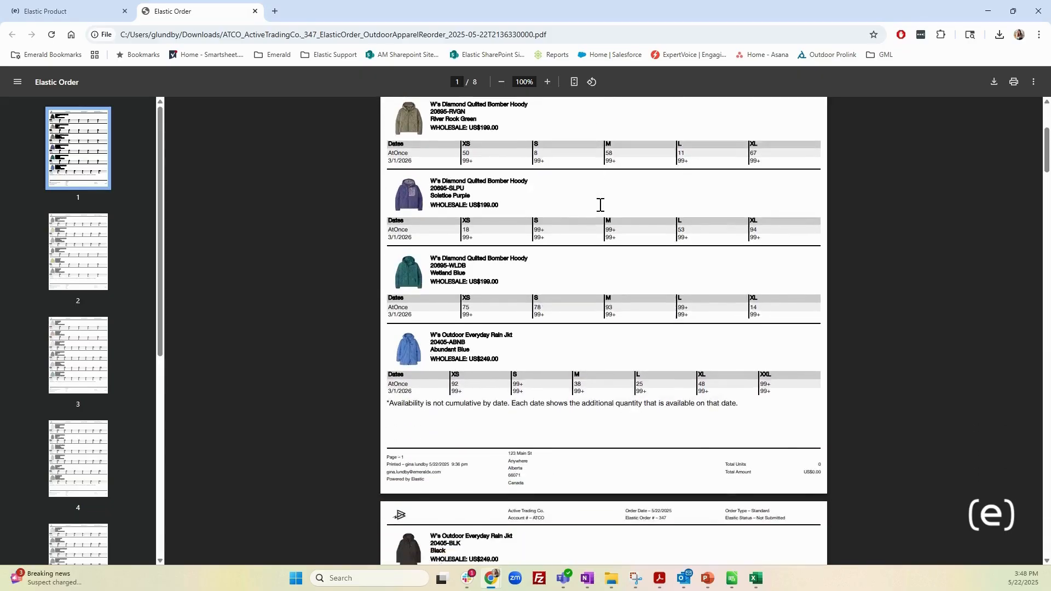
scroll(601, 205, down, 10)
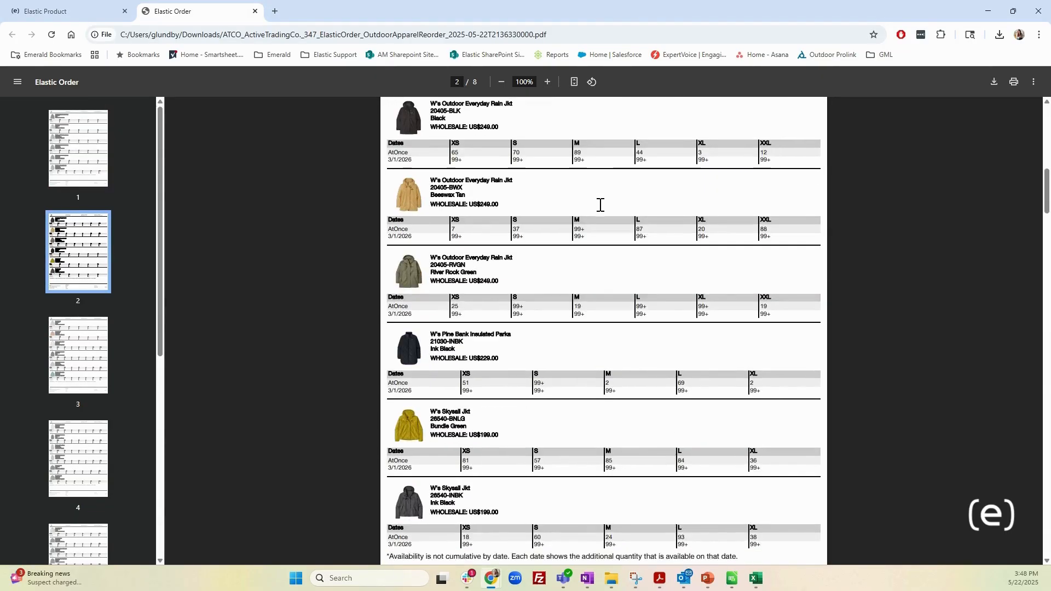
scroll(600, 206, down, 10)
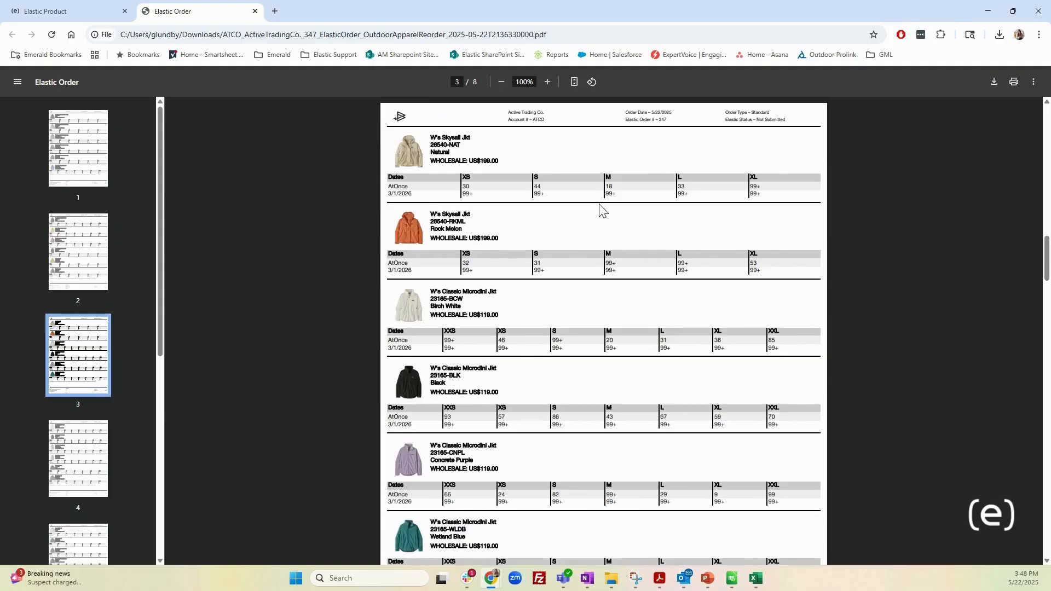
click(107, 10)
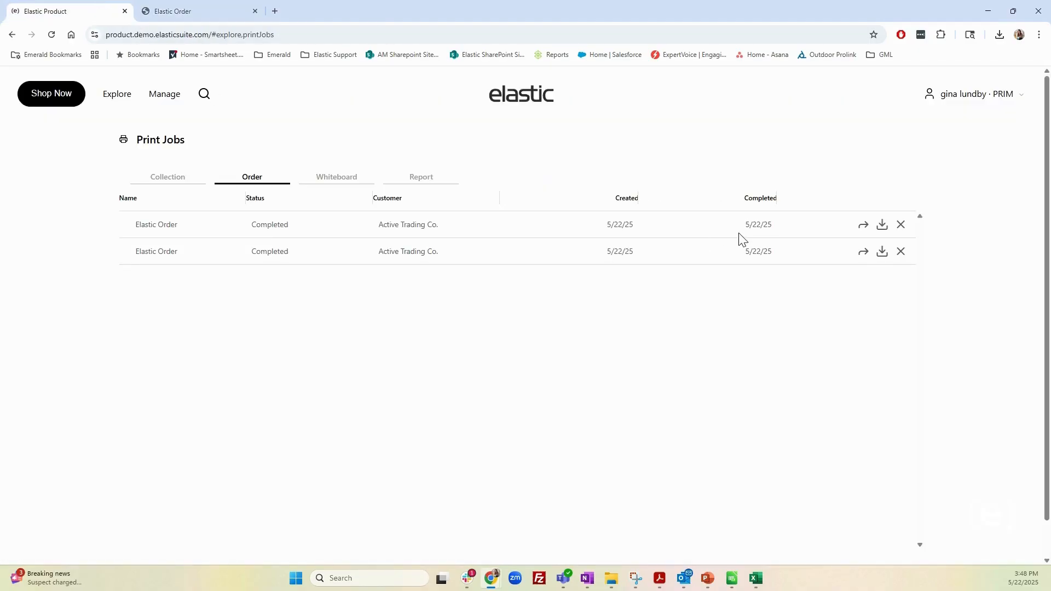
click(864, 254)
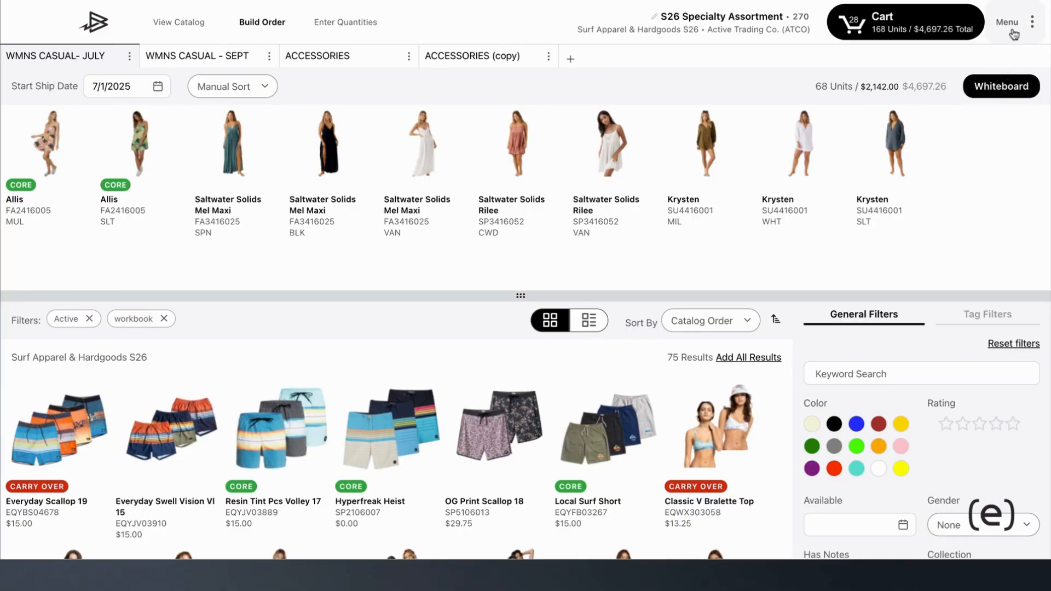
Open the whiteboard of the S26 Specialty Assortment order and filter its product list to WMNS CASUAL- JULY.
click(997, 90)
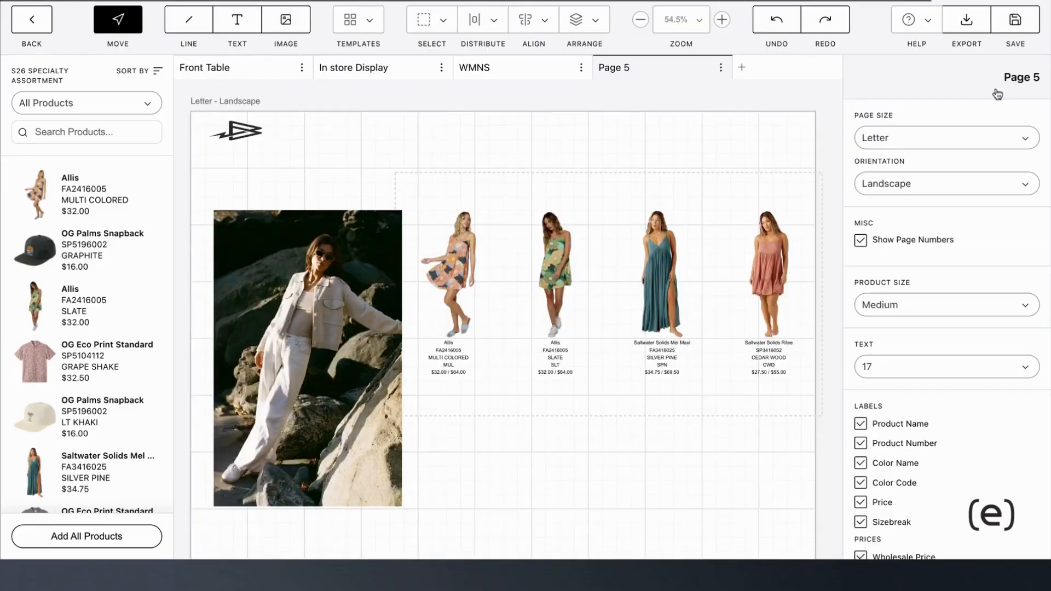
scroll(634, 380, down, 2)
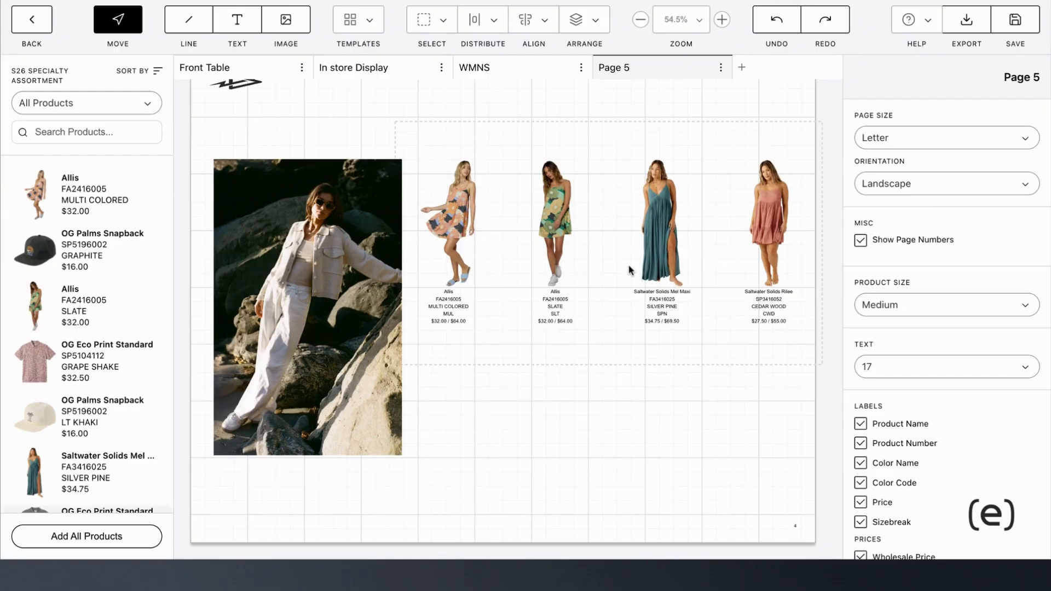
click(89, 104)
click(86, 157)
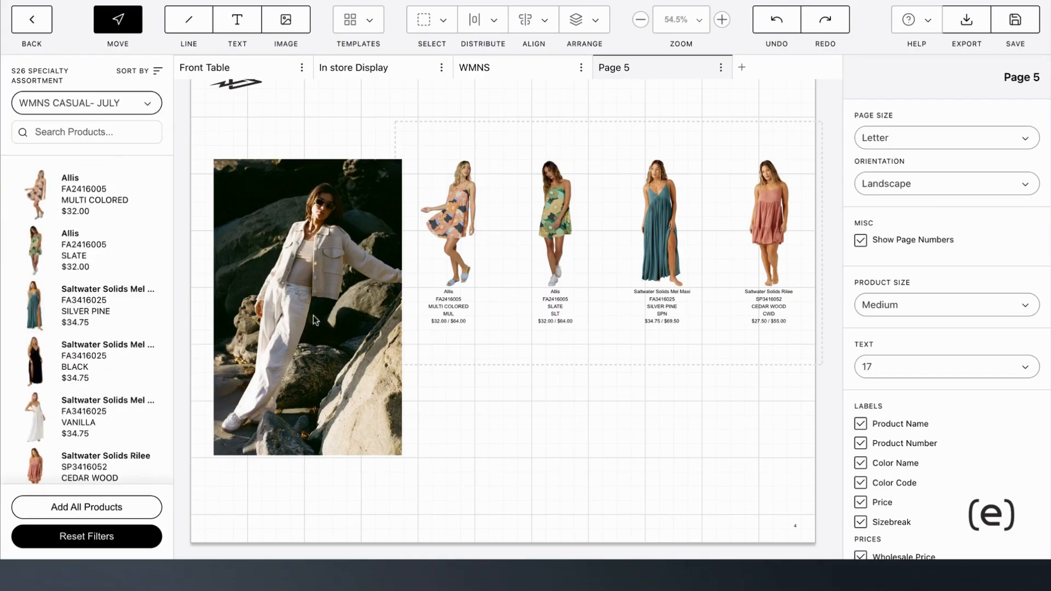
Insert a Grid Template on Page 5 below the existing product row, sized about 7.1" by 2.92".
click(365, 27)
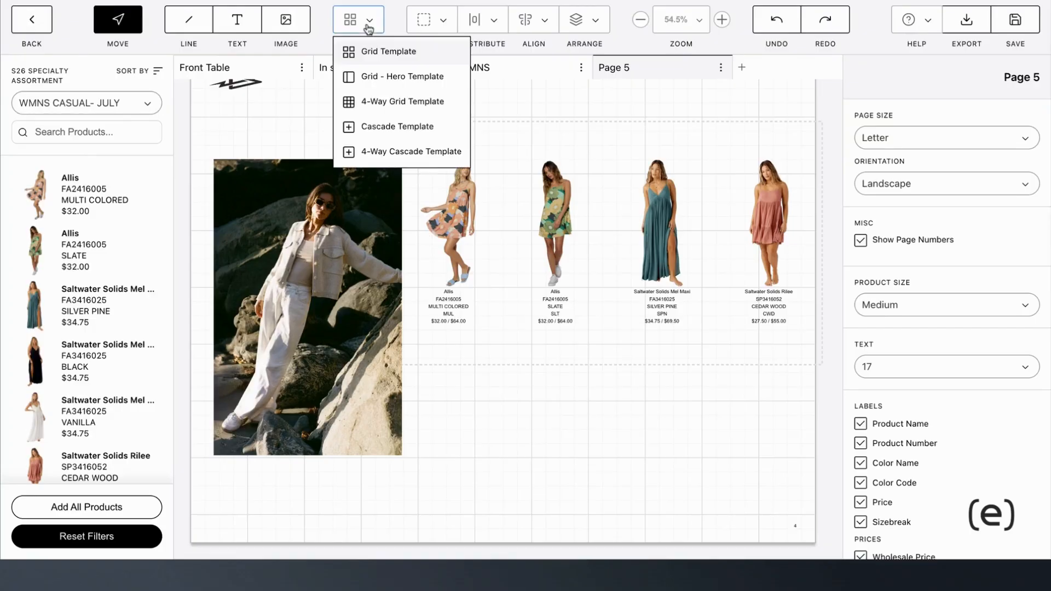
click(376, 53)
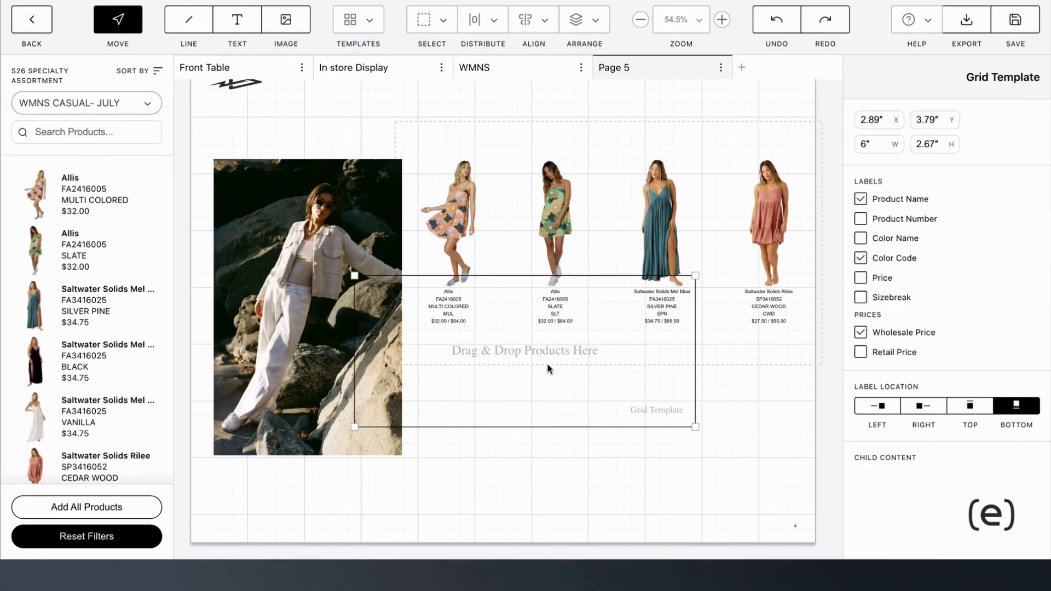
drag(547, 368, 600, 457)
drag(746, 514, 809, 528)
Fill the new grid with Allis Multi Colored, Allis Slate, Saltwater Solids Mel Maxi Silver Pine and Saltwater Solids Rilee Cedar Wood.
drag(55, 200, 466, 429)
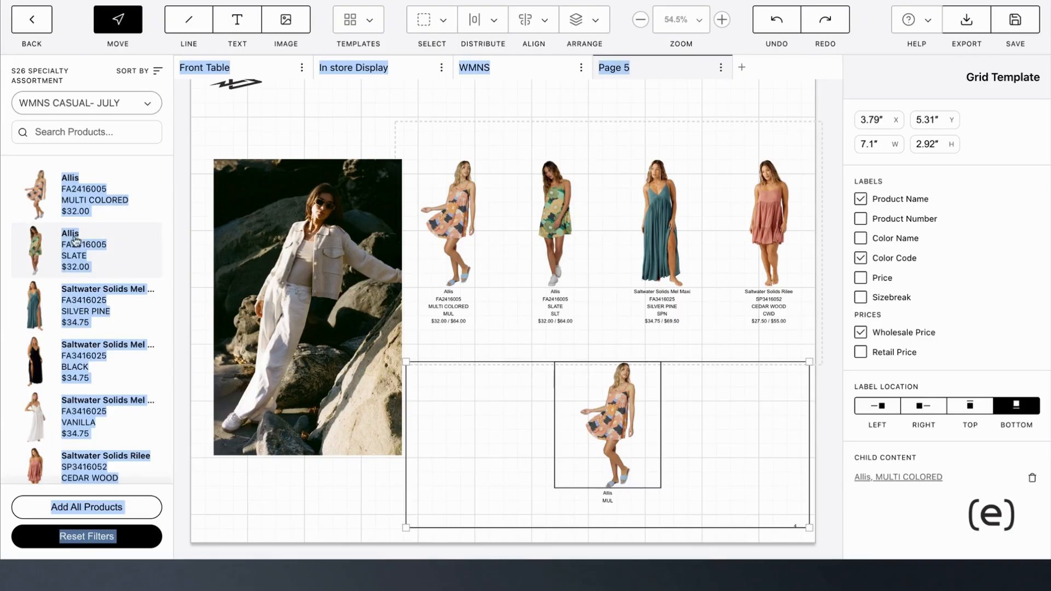
click(41, 246)
drag(36, 246, 561, 420)
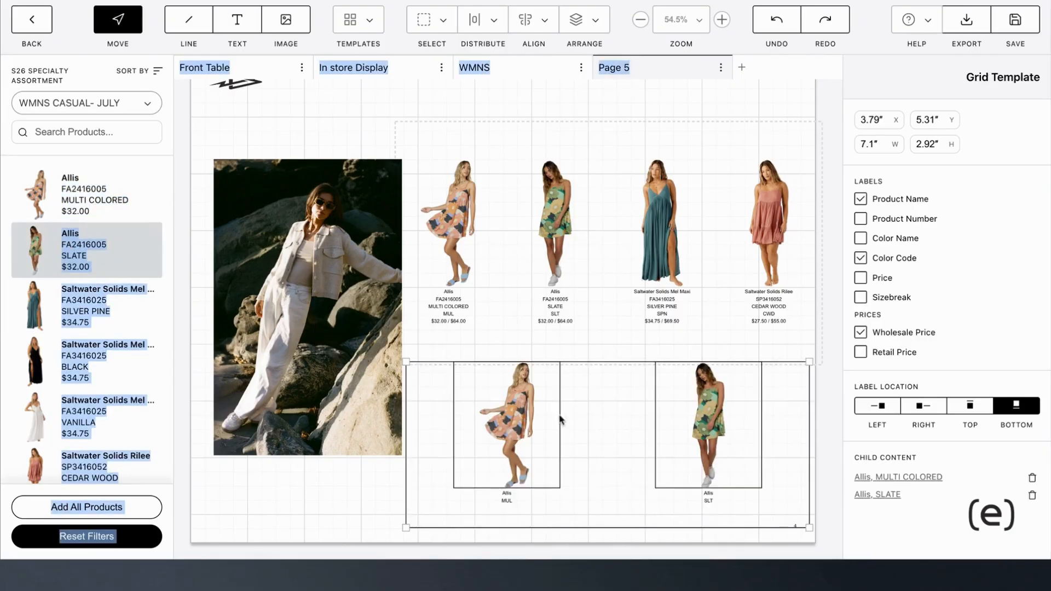
drag(34, 306, 692, 439)
scroll(82, 335, down, 3)
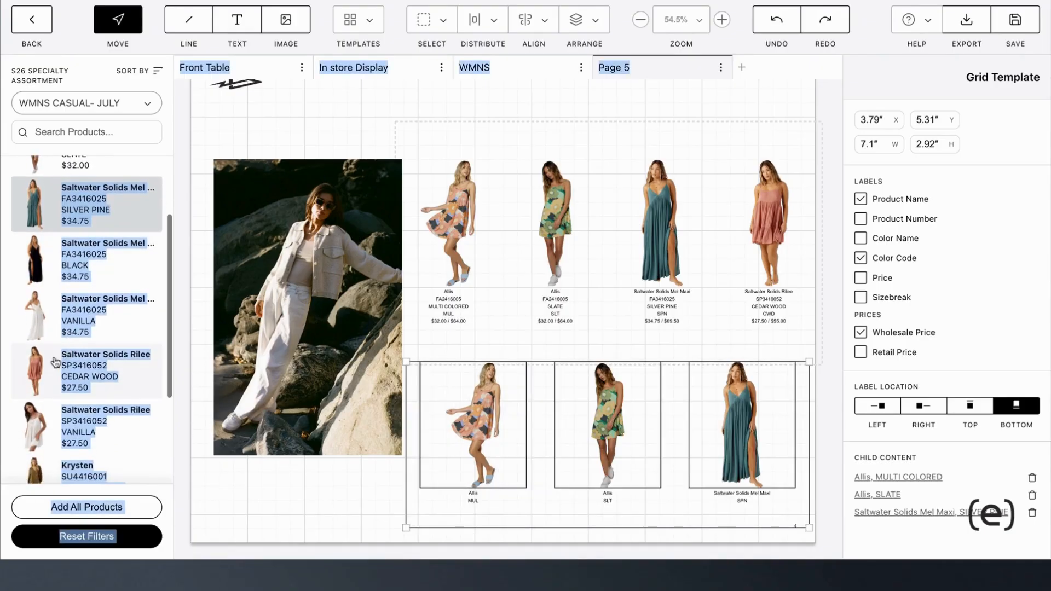
drag(40, 373, 734, 417)
click(321, 504)
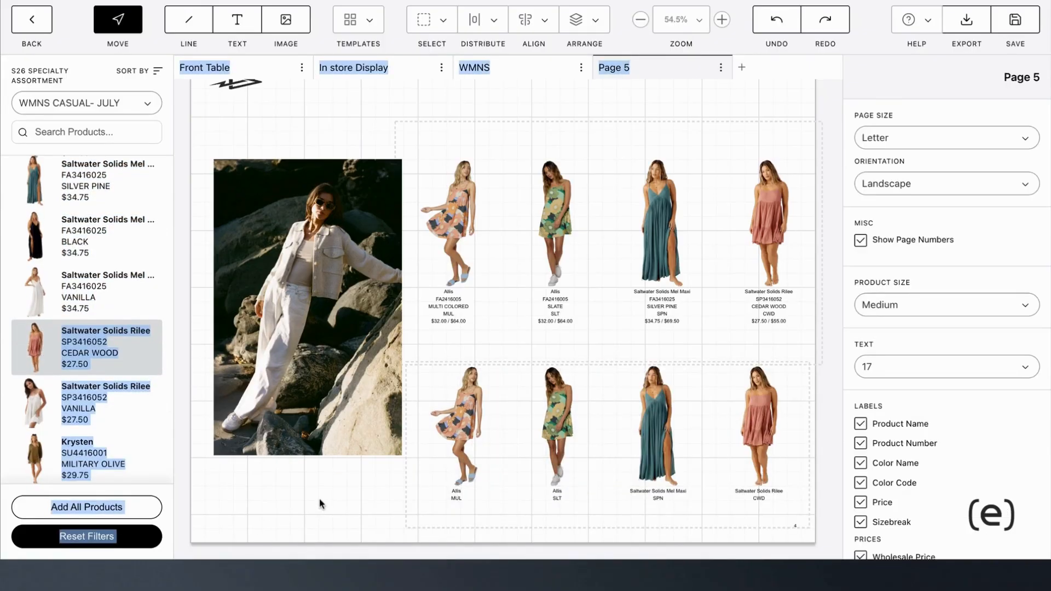
Replace the Allis Multi Colored product image in the lower grid with its back-view alternate.
click(479, 440)
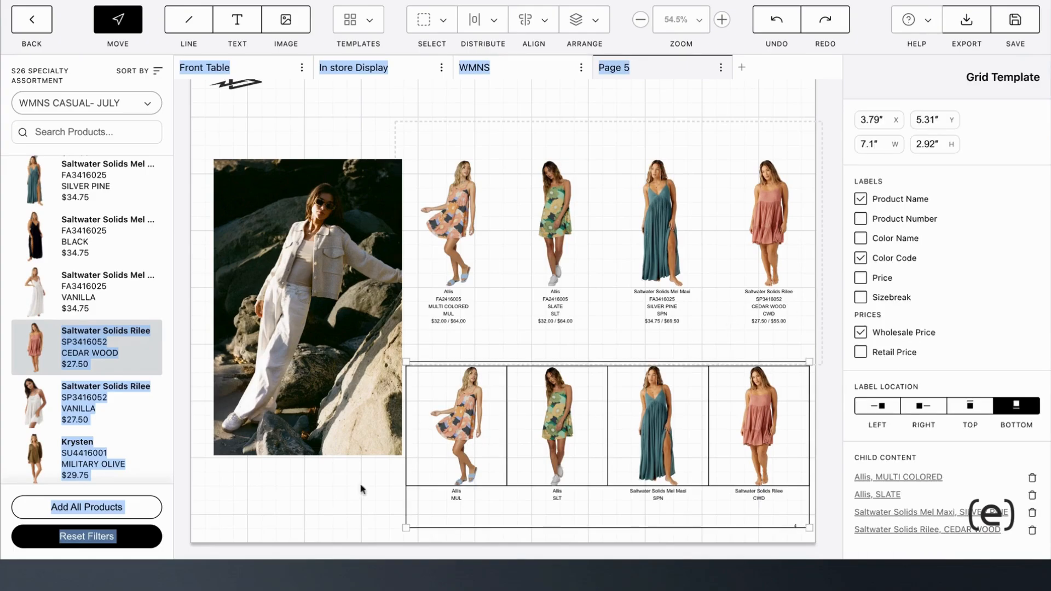
click(206, 463)
click(475, 467)
click(917, 478)
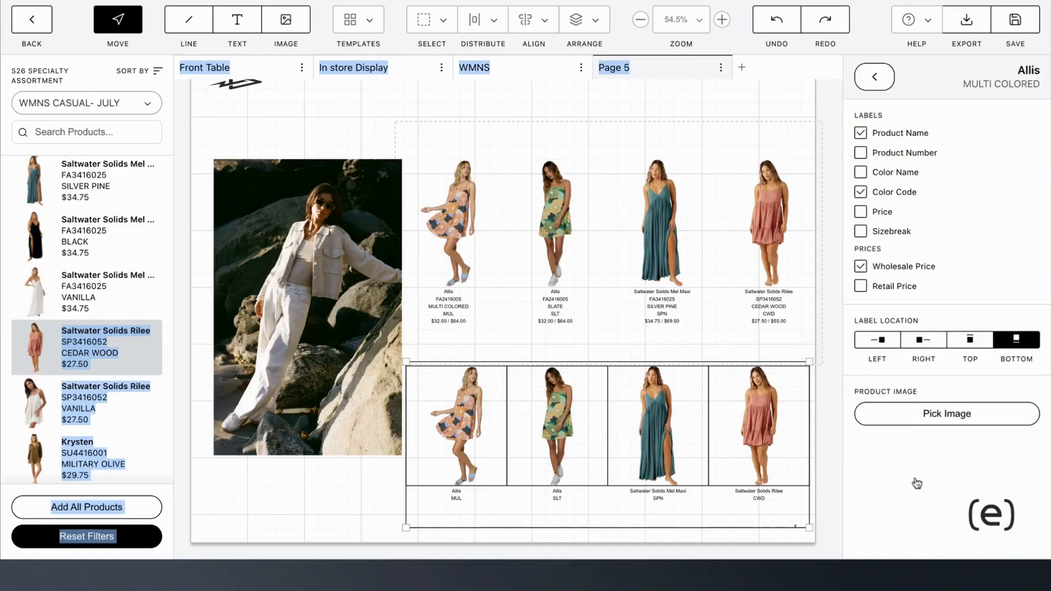
click(908, 419)
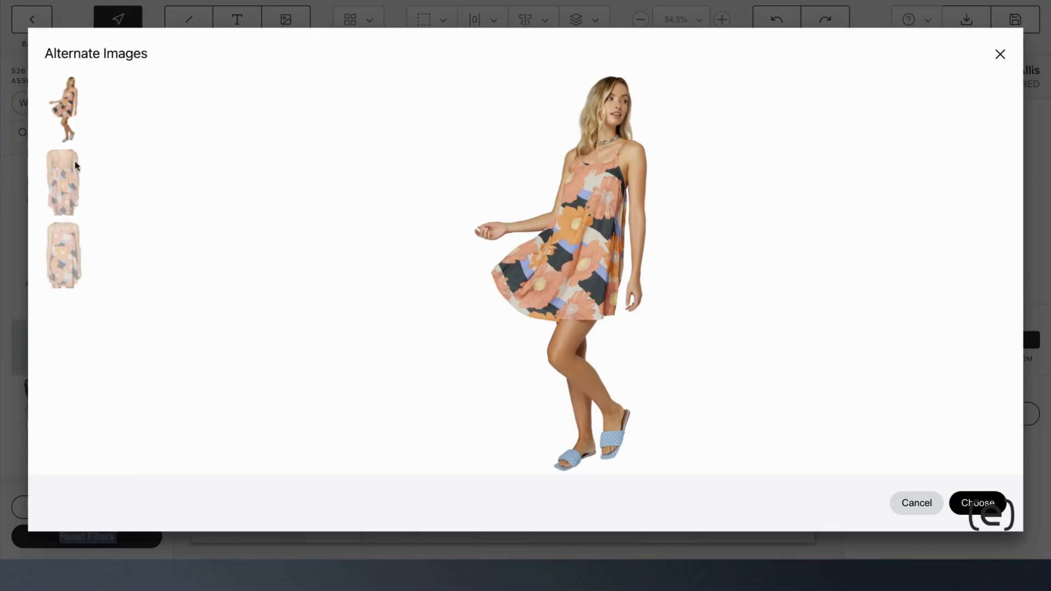
click(72, 181)
click(979, 504)
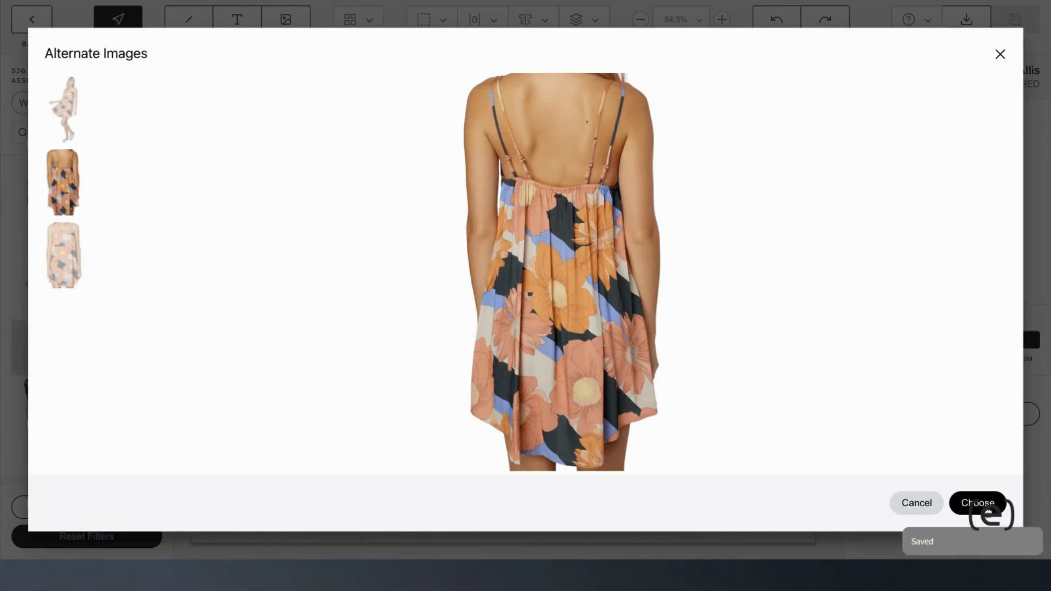
click(401, 485)
Replace the Allis Slate product image in the lower grid with its back-view alternate.
click(529, 465)
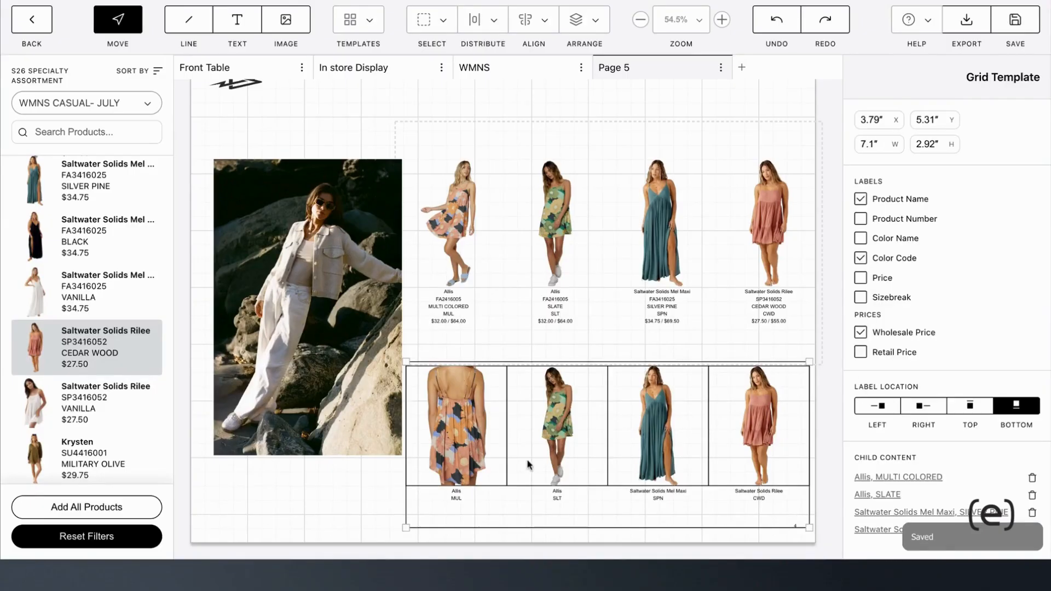
click(880, 496)
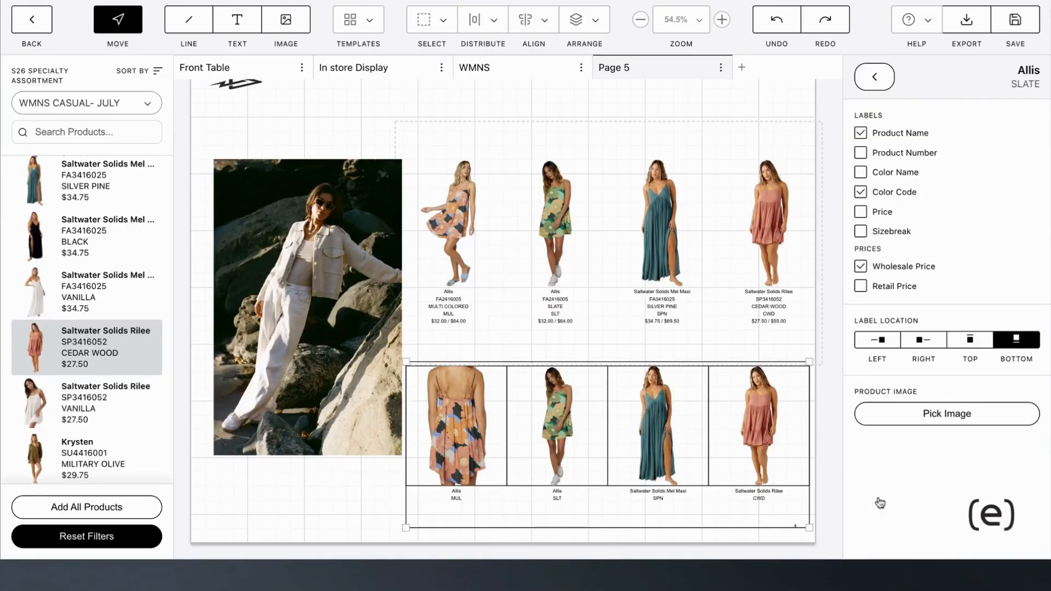
click(910, 421)
click(62, 209)
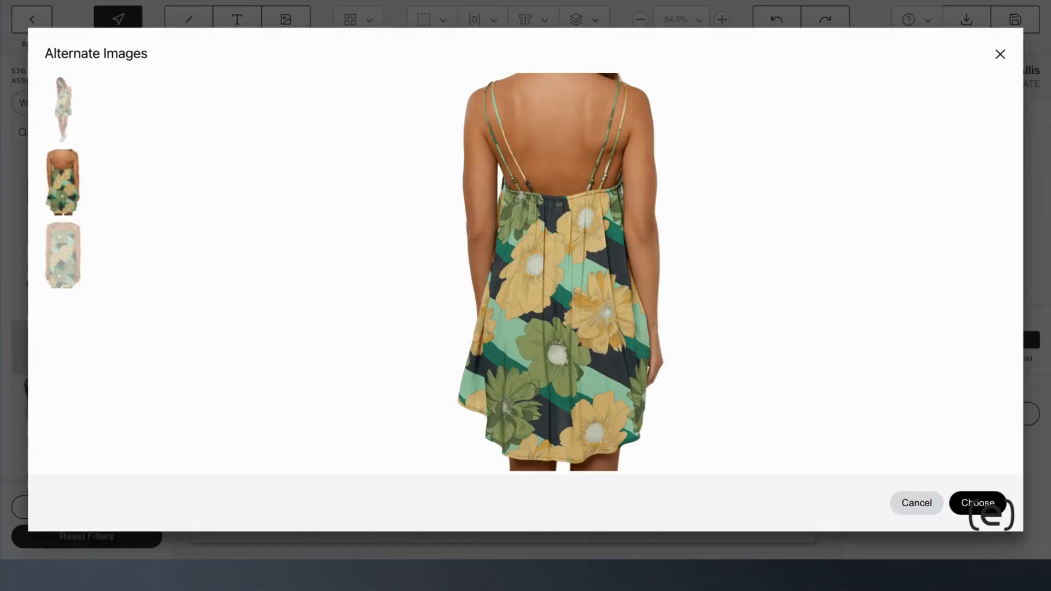
click(998, 504)
click(348, 499)
Replace the Saltwater Solids Mel Maxi Silver Pine product image in the lower grid with its back-view alternate.
click(596, 440)
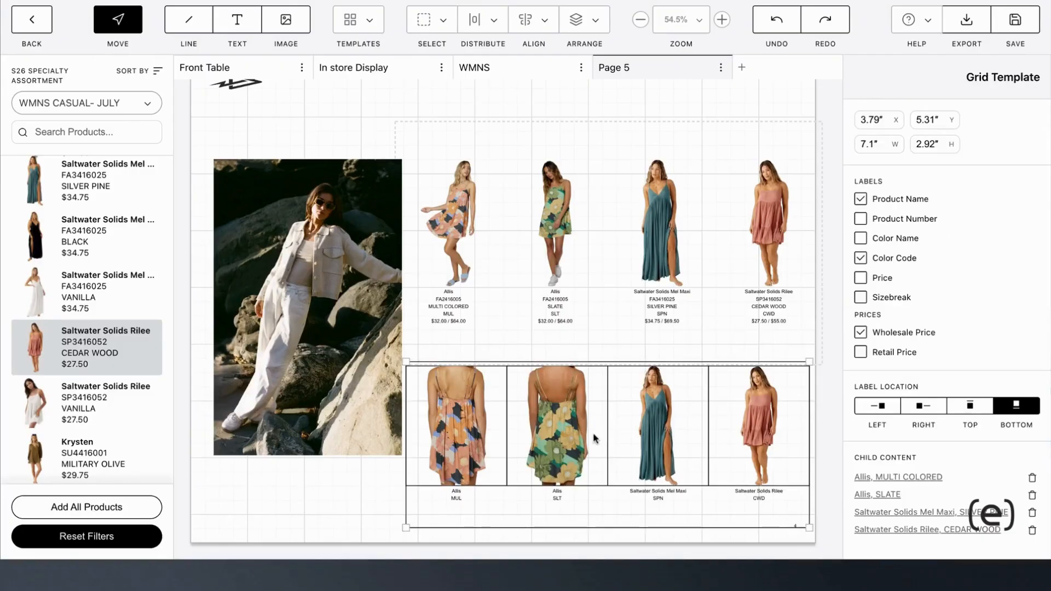
click(915, 515)
click(937, 417)
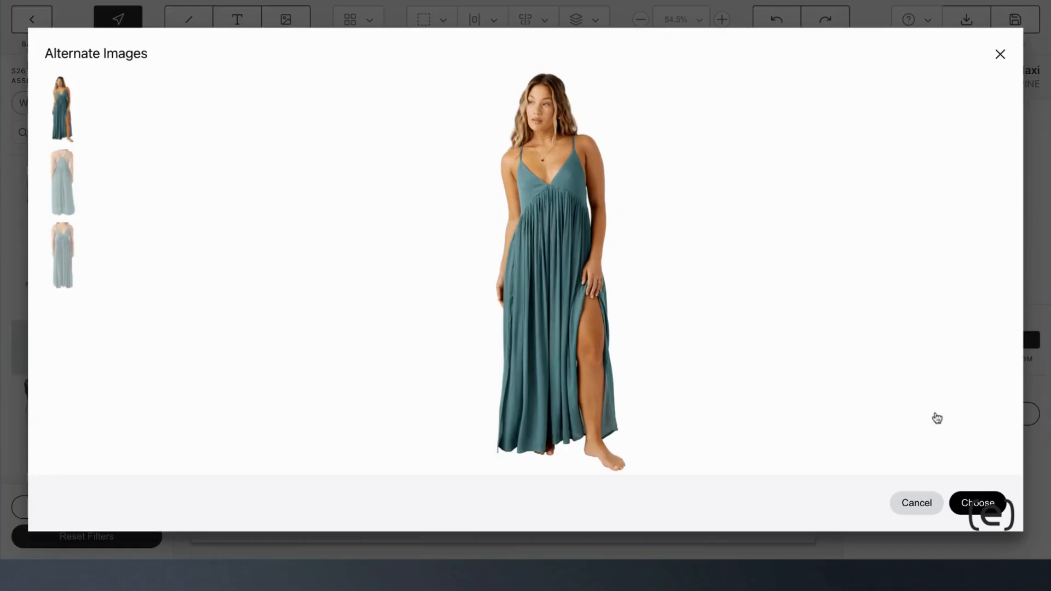
click(67, 179)
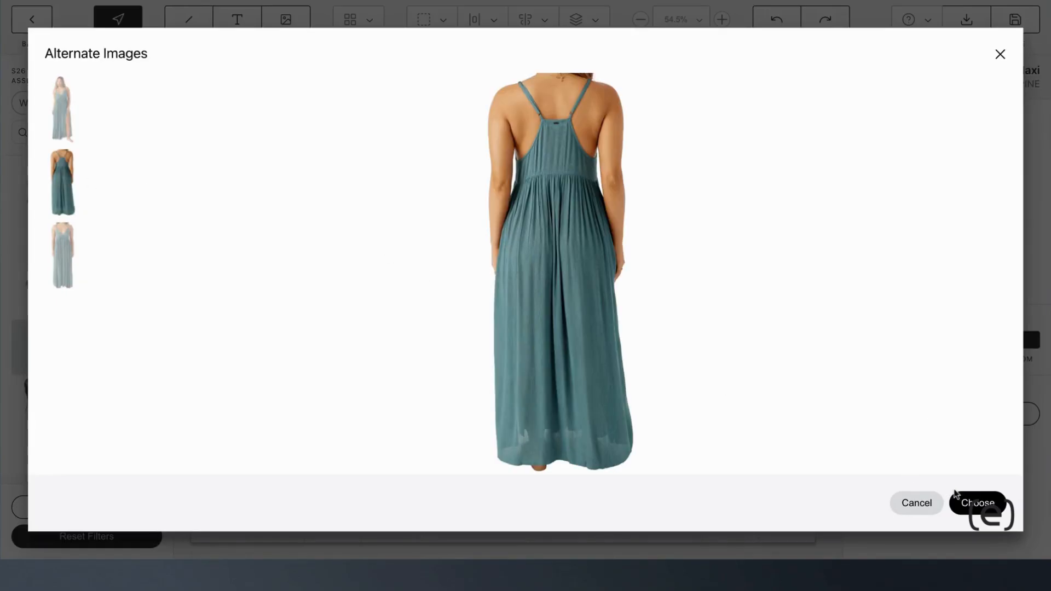
click(975, 505)
Replace the Saltwater Solids Rilee Cedar Wood product image in the lower grid with its back-view alternate.
click(350, 491)
click(692, 463)
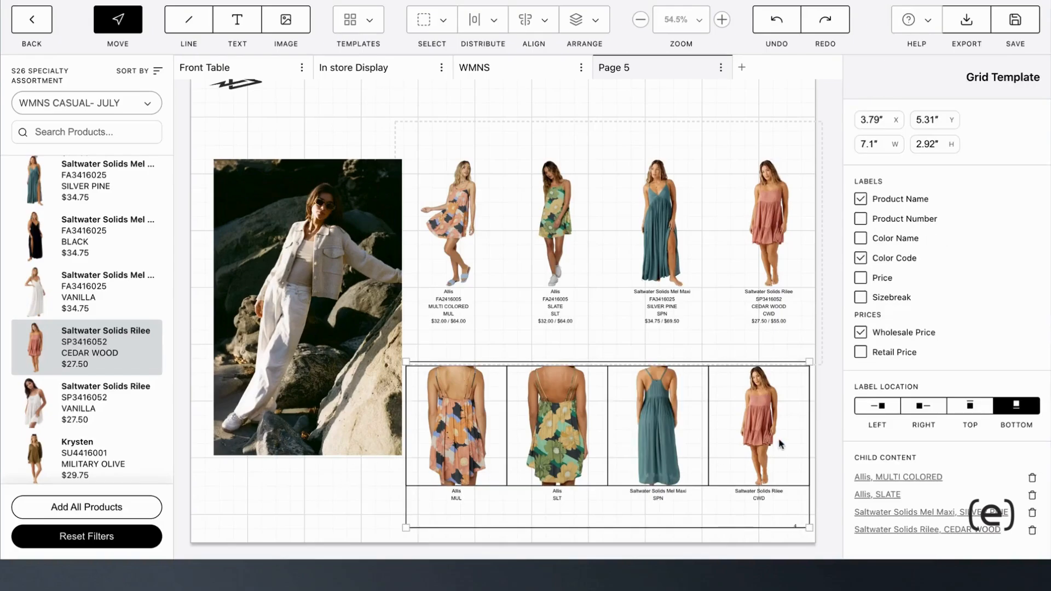
click(931, 530)
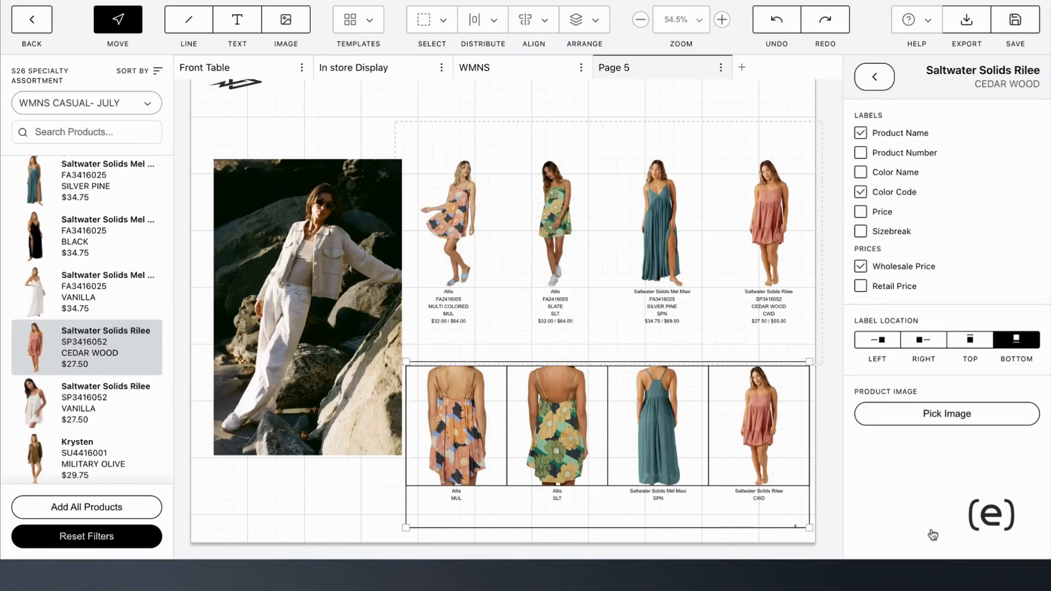
click(924, 415)
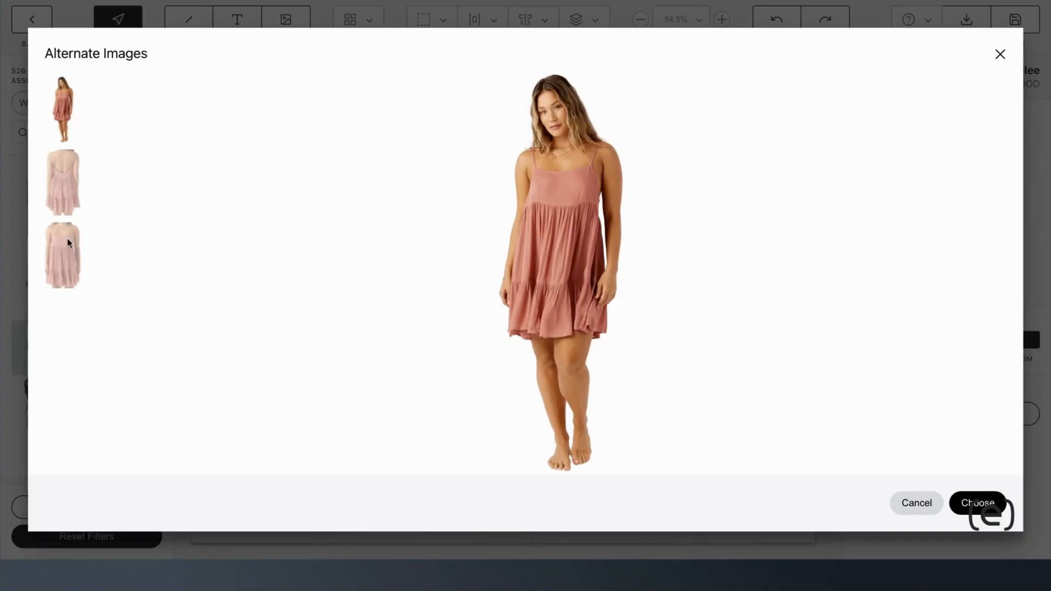
click(61, 208)
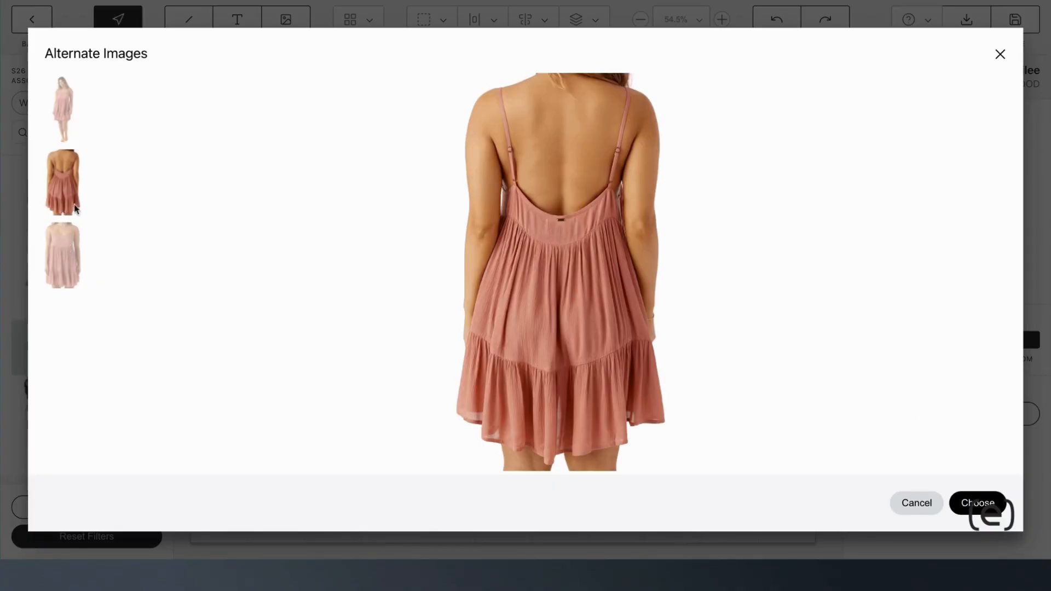
click(976, 503)
Move the lower grid up closer to the first product row, to about X 3.78" and Y 4.88".
click(393, 515)
click(509, 450)
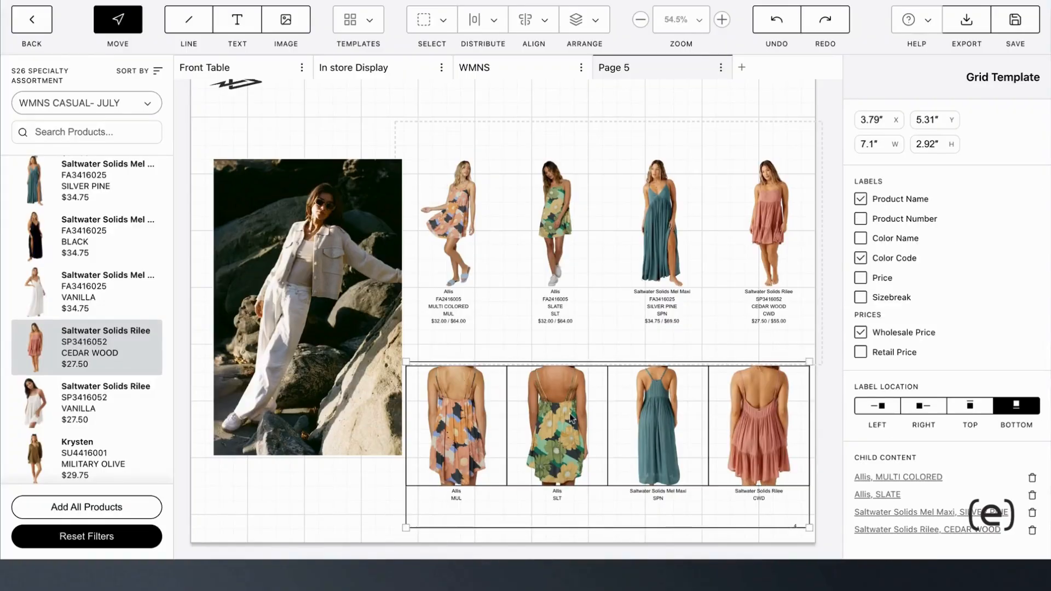
drag(571, 414, 571, 391)
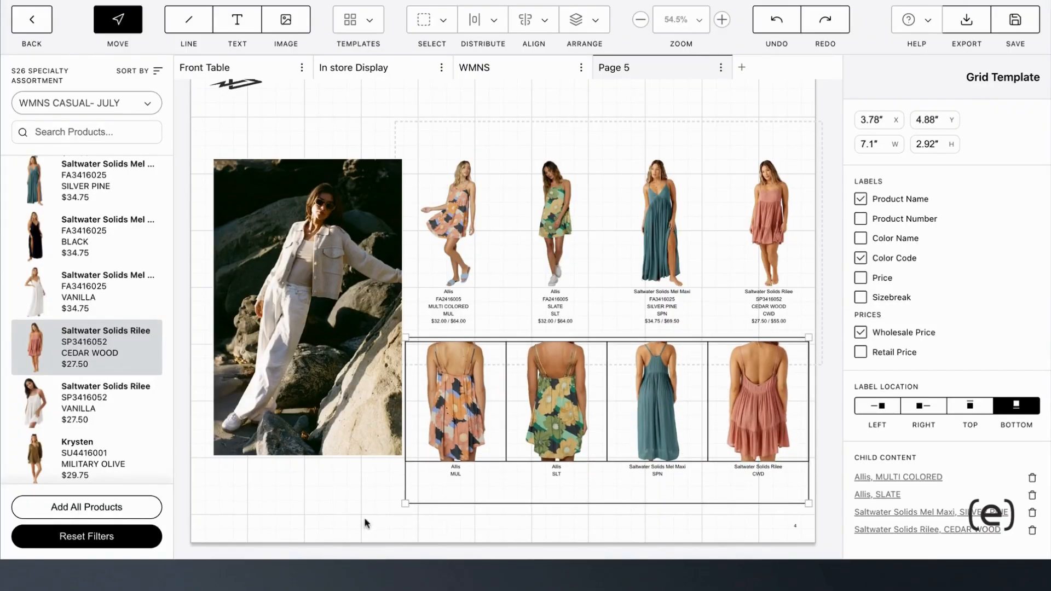
click(373, 495)
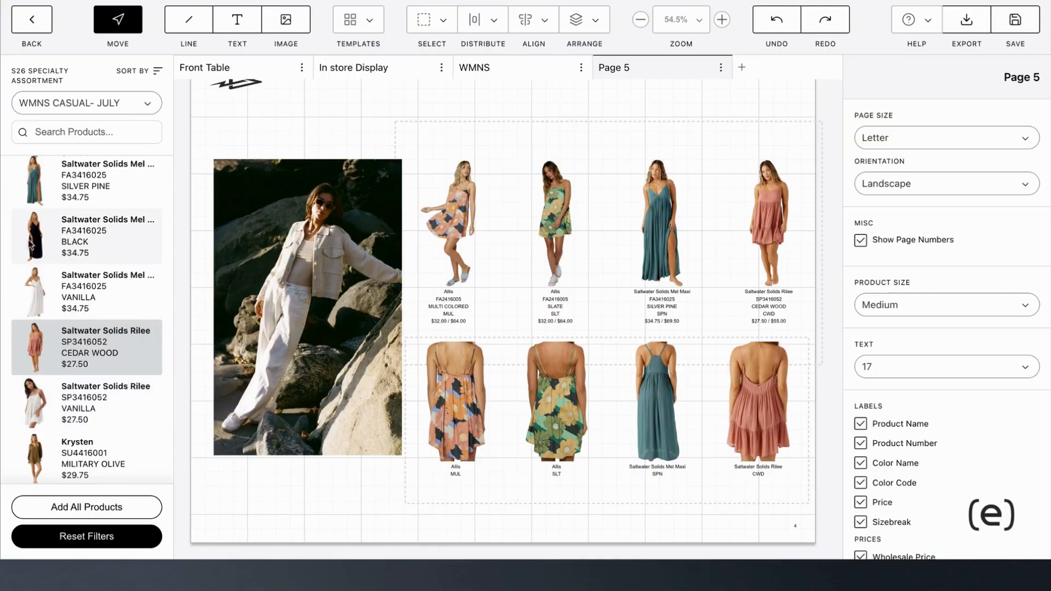
Add the Saltwater Solids Mel Maxi in Black to Page 5 and raise the lifestyle photo so the product sits beneath it.
drag(33, 241, 288, 476)
drag(286, 449, 284, 446)
drag(304, 384, 307, 327)
click(285, 455)
drag(286, 455, 302, 419)
Replace the black Mel Maxi's image below the photo with its cropped straight-on front-view alternate.
scroll(949, 430, down, 2)
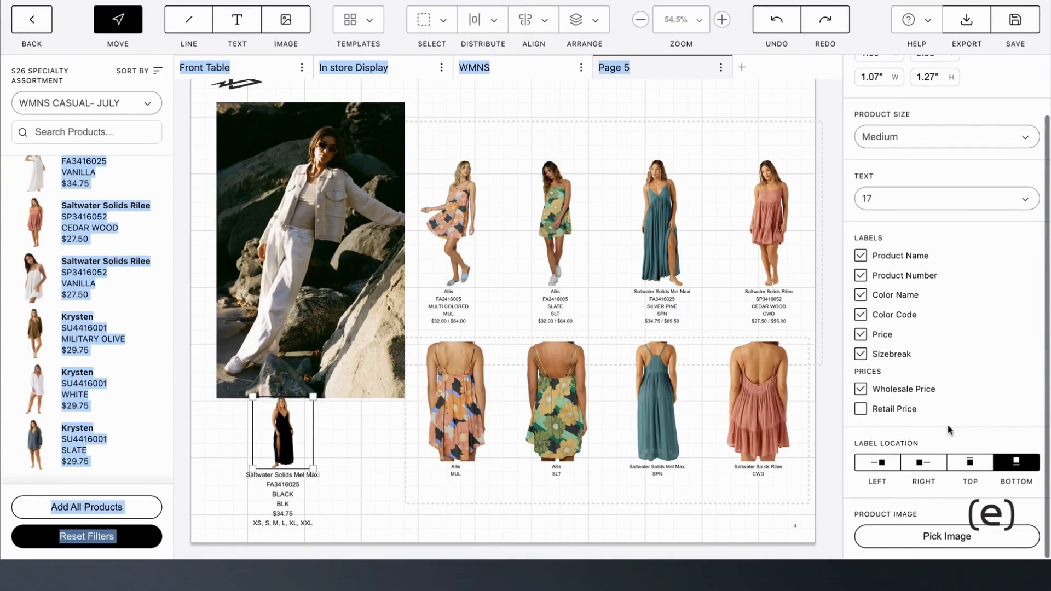
click(932, 541)
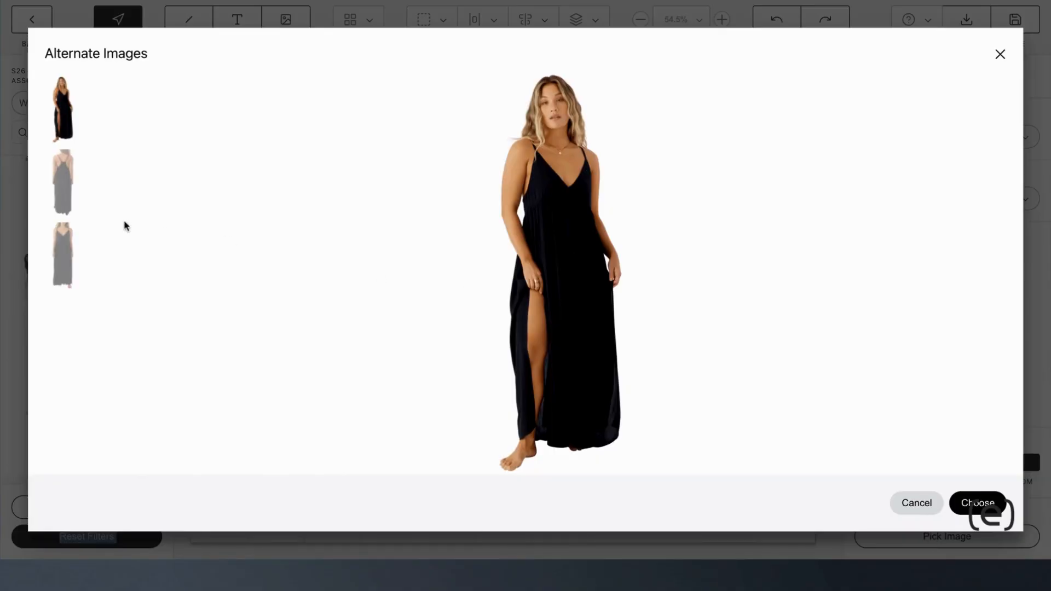
click(48, 184)
click(62, 249)
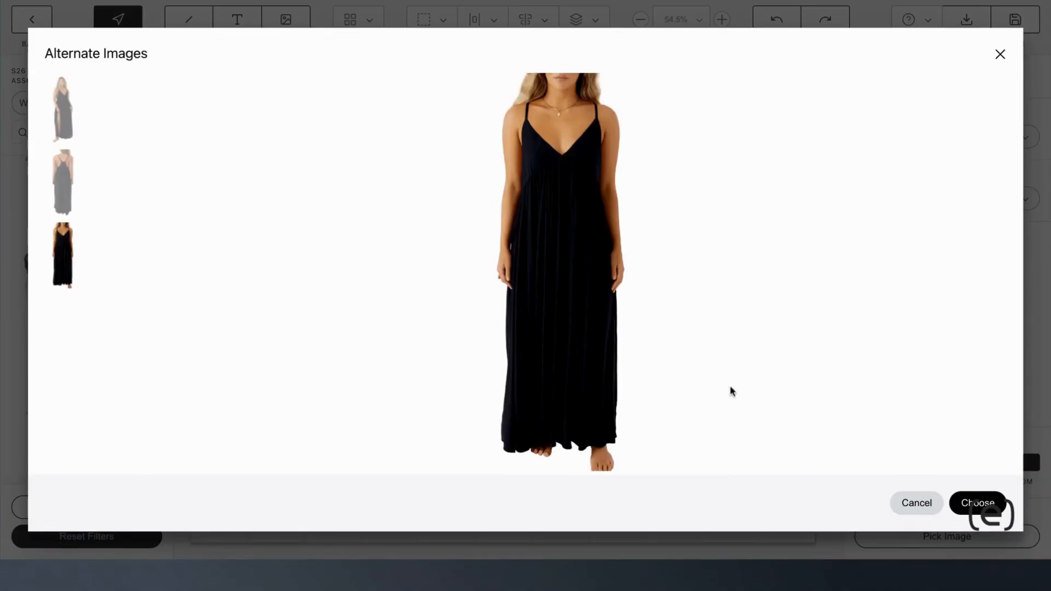
click(996, 499)
click(351, 452)
drag(300, 452, 300, 457)
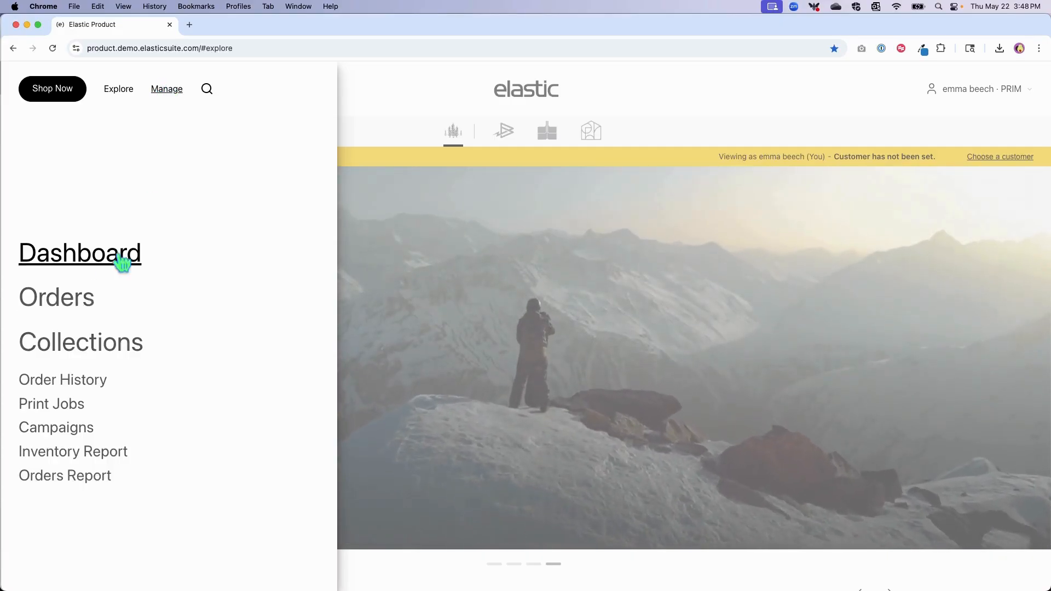
Open the Footwear S26 order for Zenith Warehouse from the pending Elastic orders.
click(73, 305)
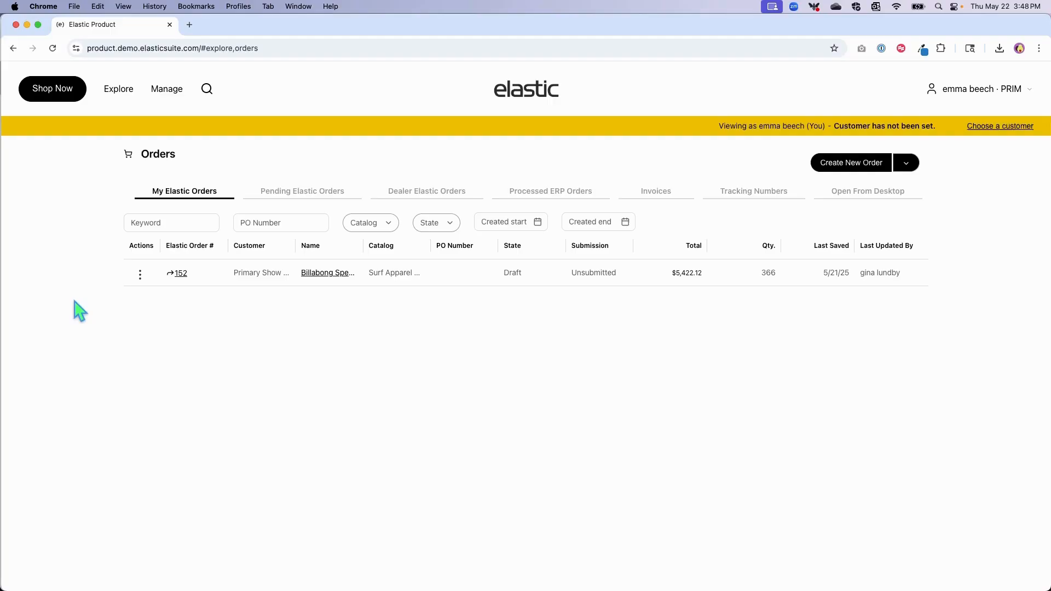
click(299, 201)
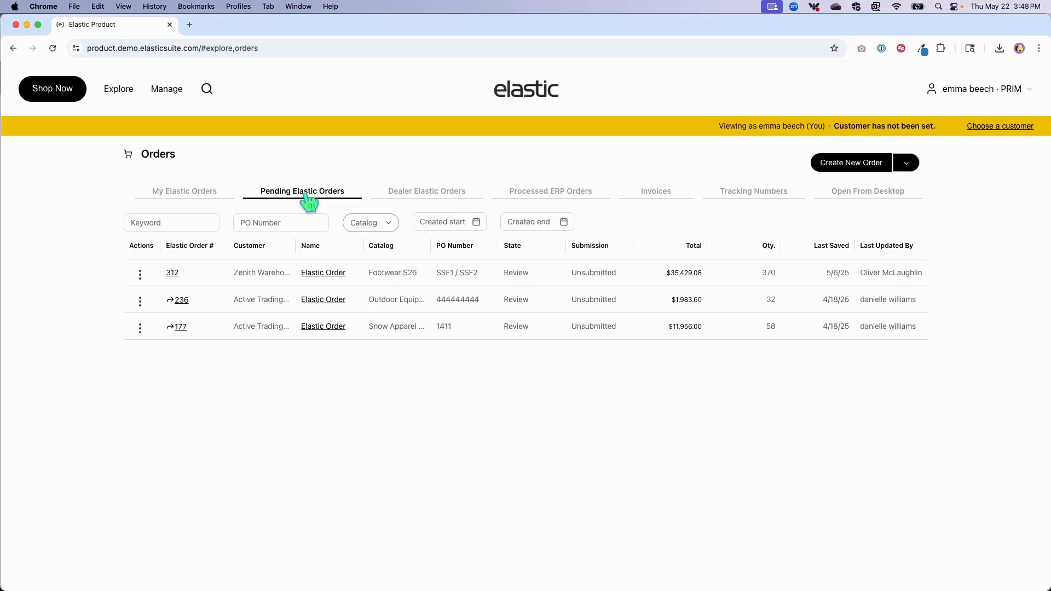
click(323, 274)
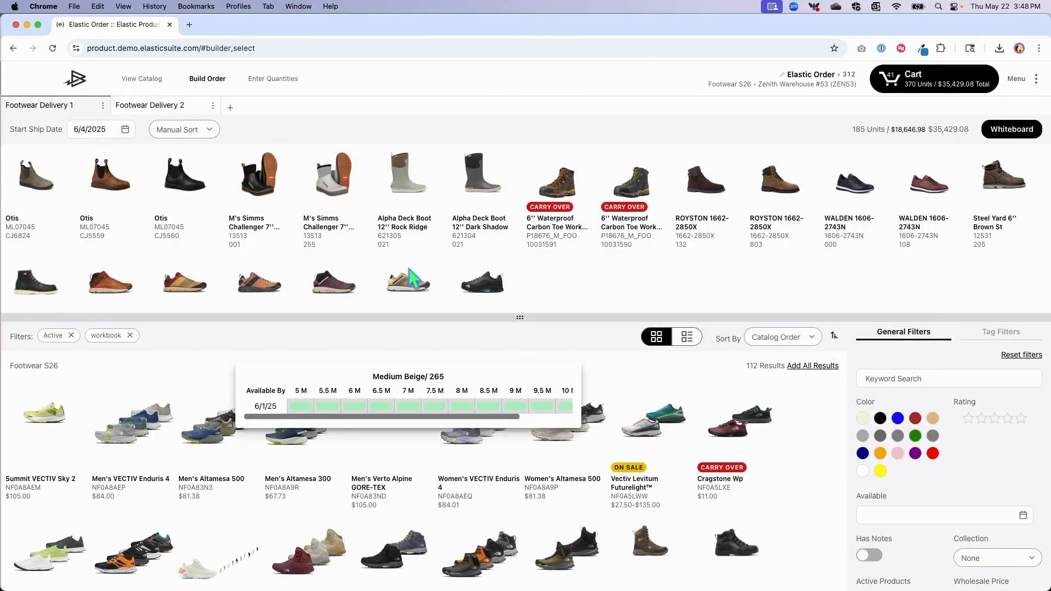
Look through Footwear Delivery 2 and Footwear Delivery 1, enlarging the shipment area to fit both product rows with their labels.
drag(520, 317, 520, 337)
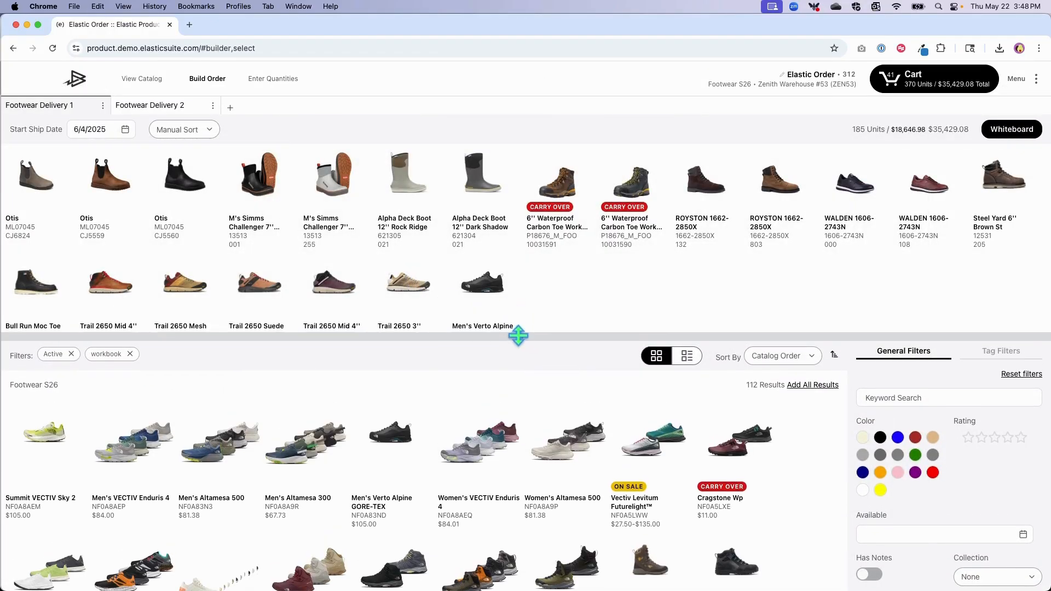
click(164, 110)
click(74, 109)
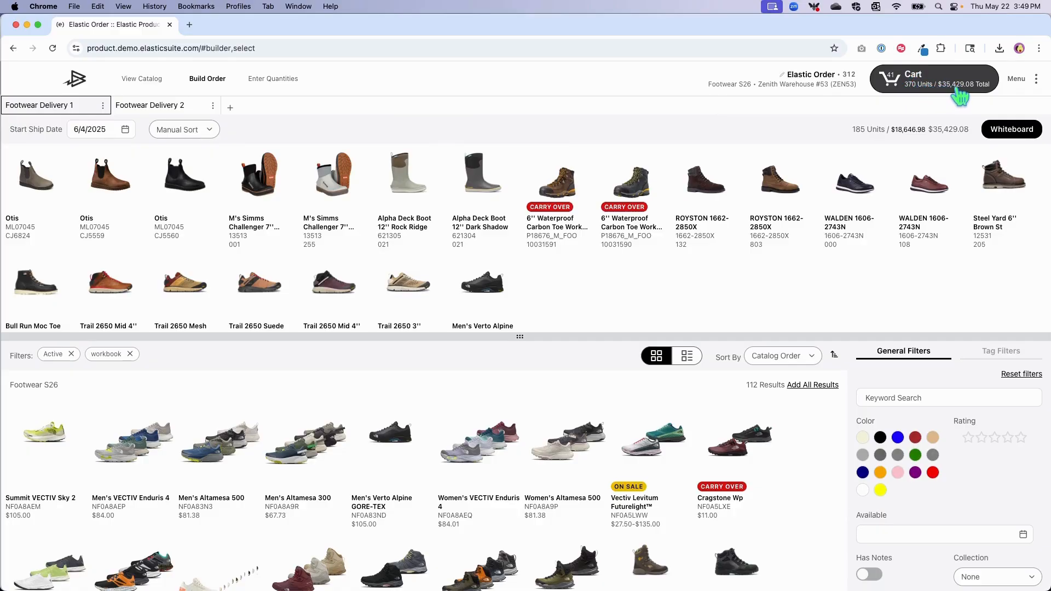
scroll(583, 253, down, 1)
scroll(583, 253, up, 1)
drag(521, 335, 509, 399)
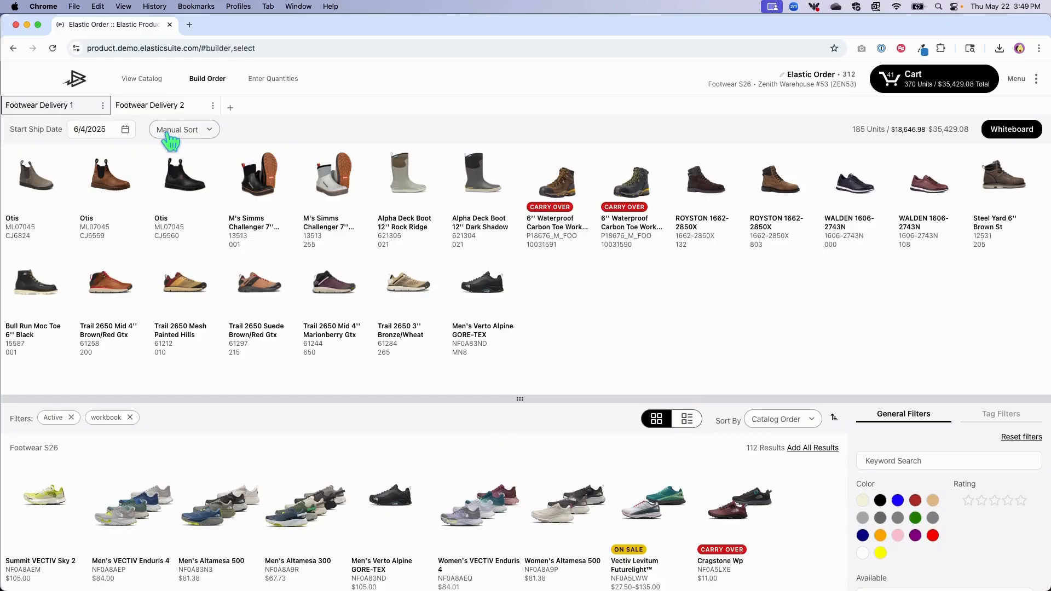
Filter the order's catalog view to products with the Carryover status and look through them.
click(154, 91)
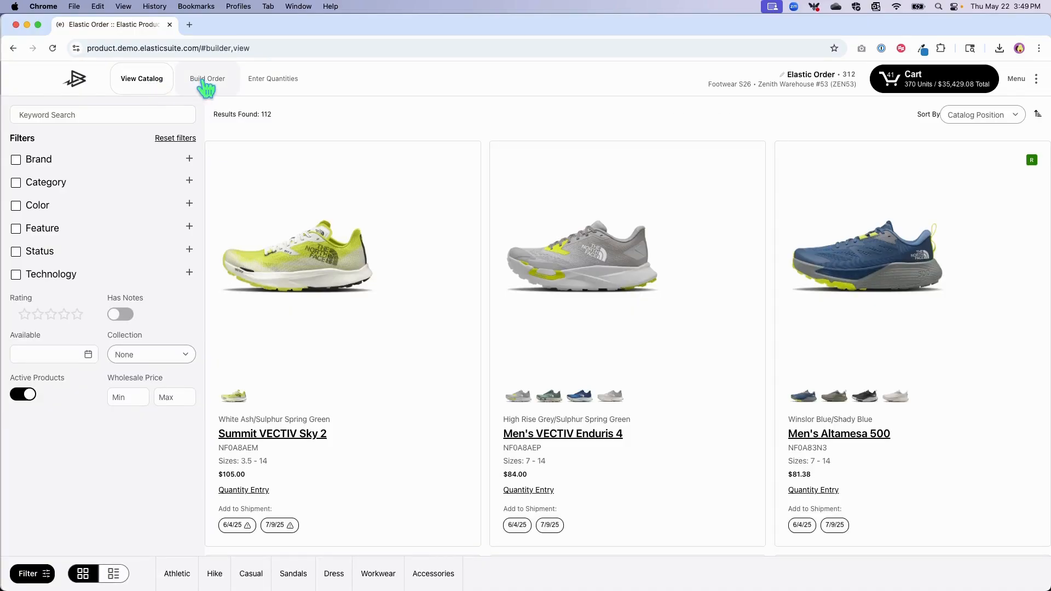
click(189, 251)
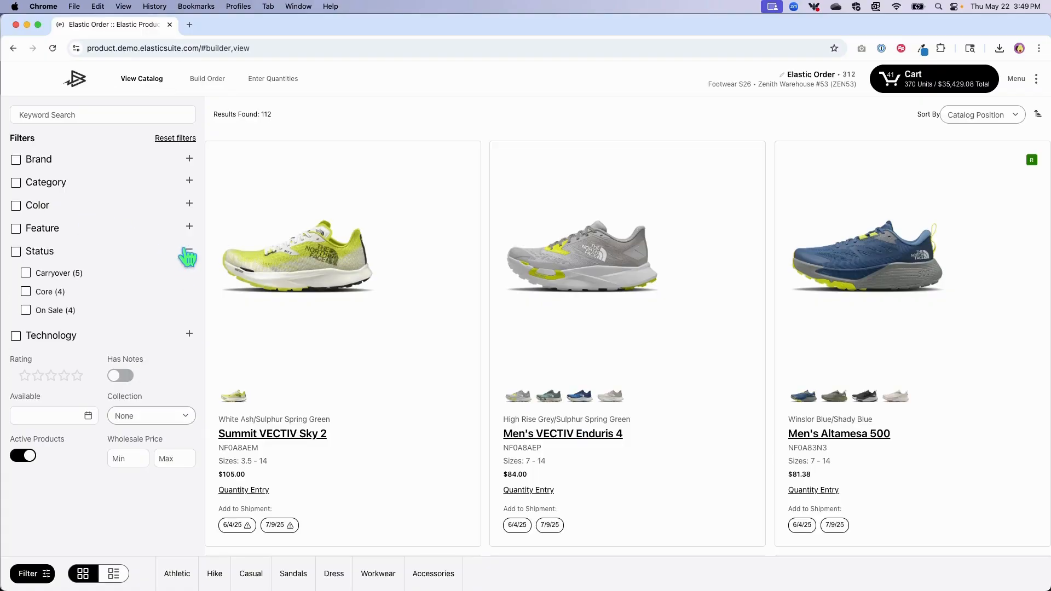
click(61, 275)
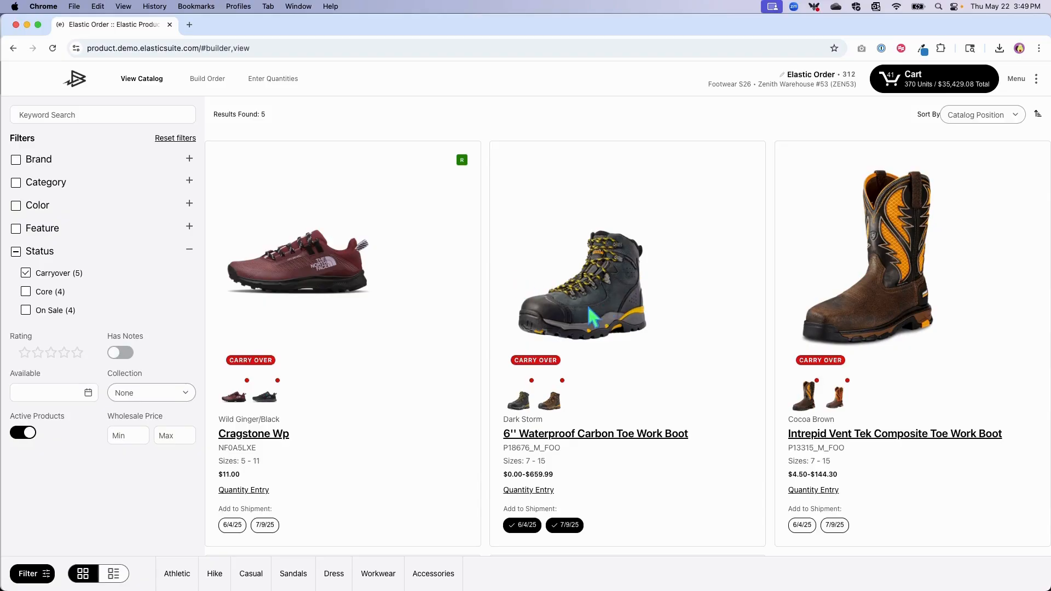
scroll(536, 324, down, 5)
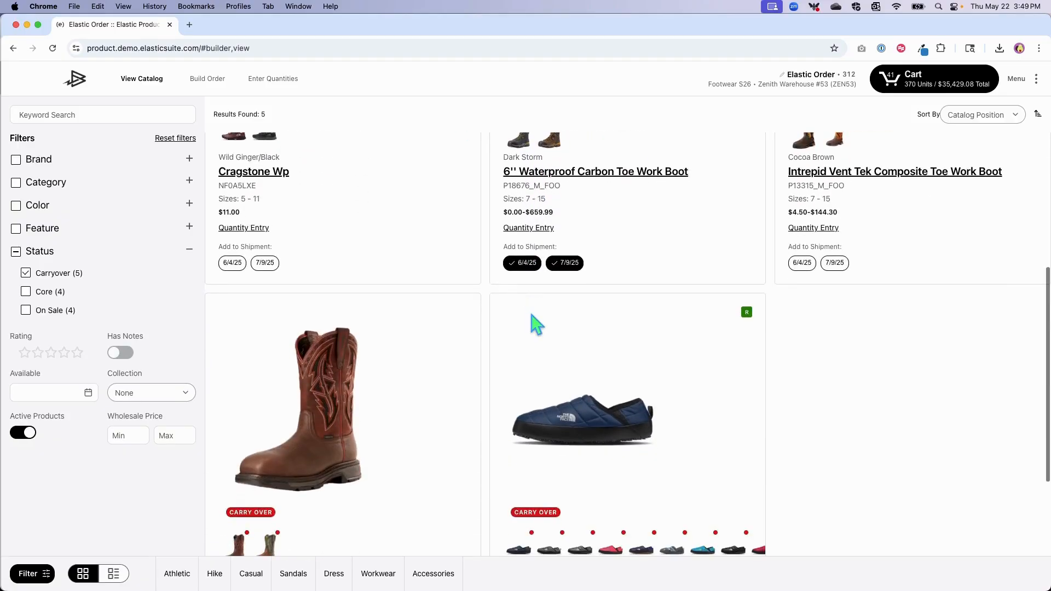
scroll(535, 324, up, 6)
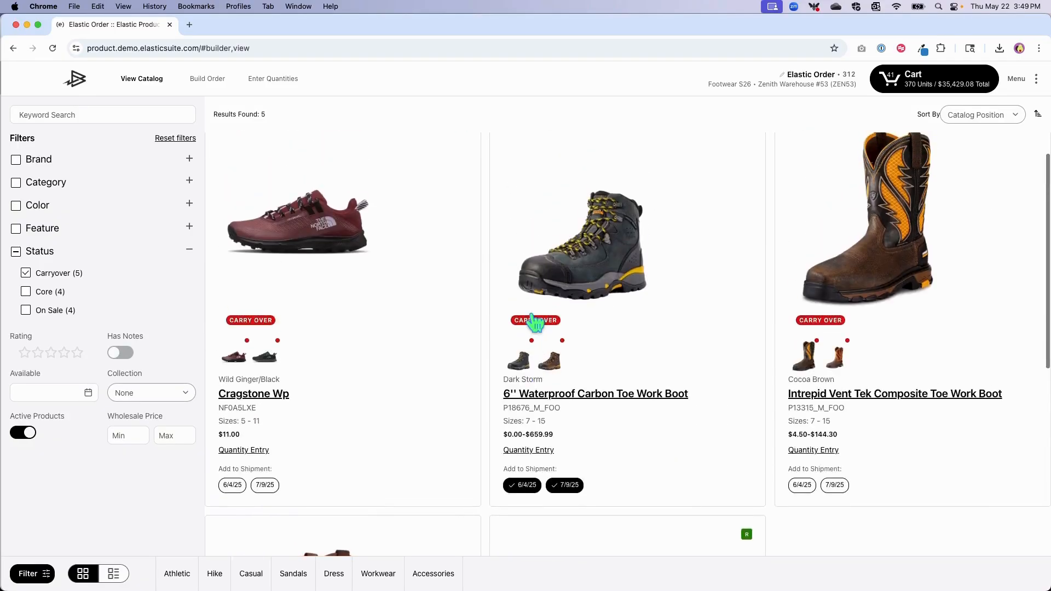
Enter Footwear Delivery 1 quantities of 1, 2 and 2 in sizes 5, 5.5 and 6 for Cragstone Wp Wild Ginger/Black.
click(245, 451)
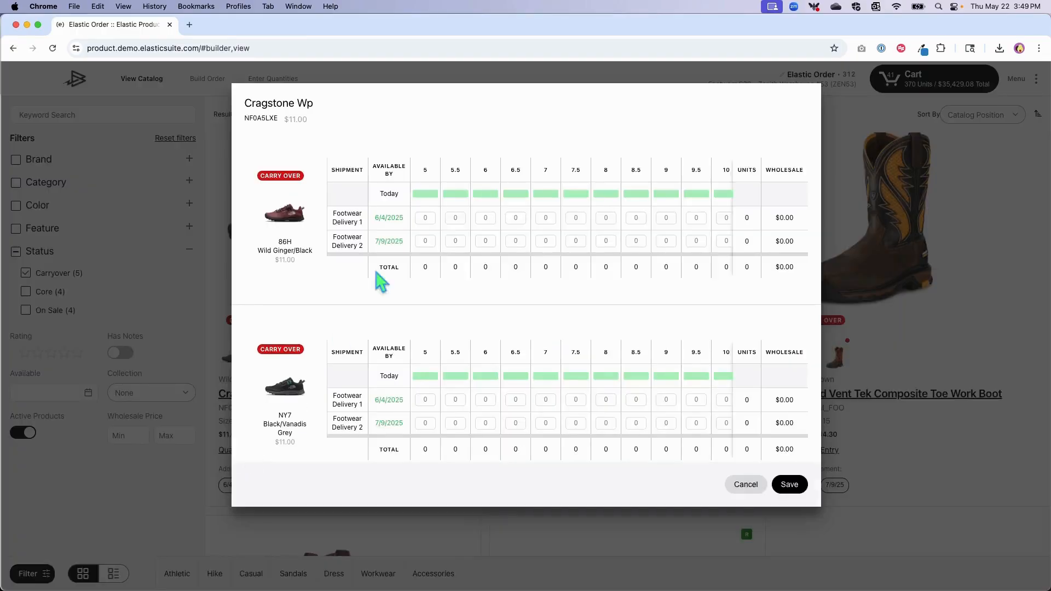
click(425, 217)
text(1)
key(Tab)
text(2)
key(Tab)
text(2)
key(Tab)
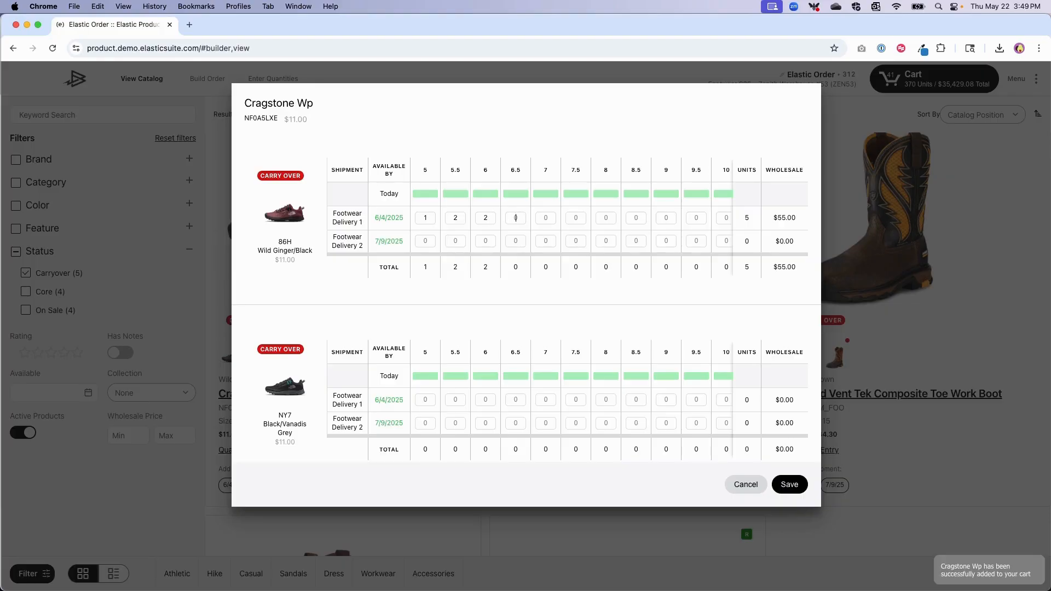
Enter Footwear Delivery 2 quantities of 1, 2 and 1 in sizes 5, 5.5 and 6 for Wild Ginger/Black.
click(425, 241)
text(1)
key(Tab)
text(2)
key(Tab)
text(1)
For Black/Vanadis Grey sizes 5, 5.5 and 6, enter 1, 2, 2 in Delivery 1 and 1, 2, 1 in Delivery 2, and save.
scroll(588, 353, down, 3)
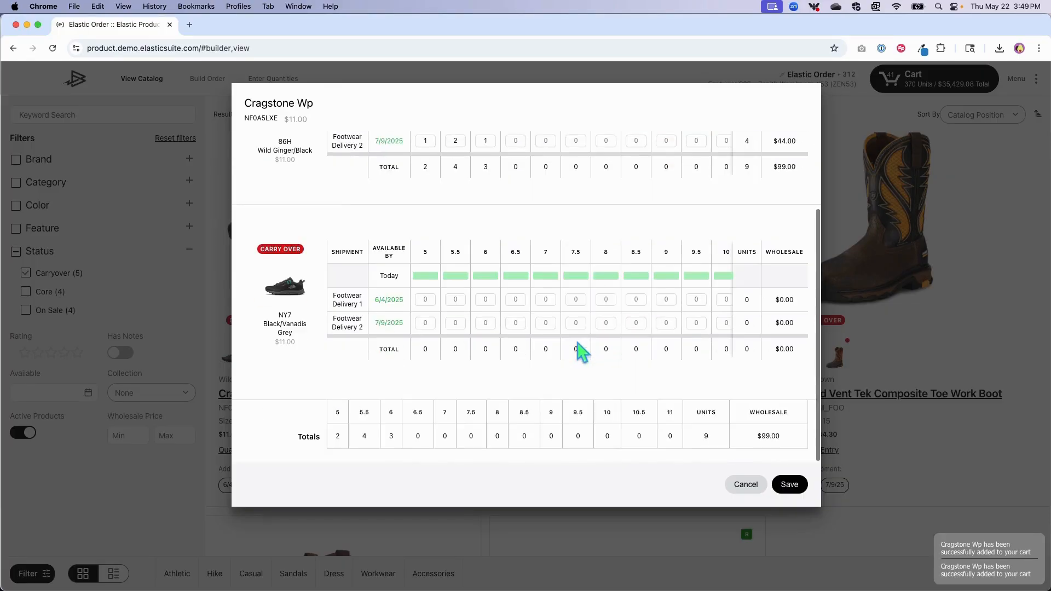
click(426, 299)
text(1	2	2)
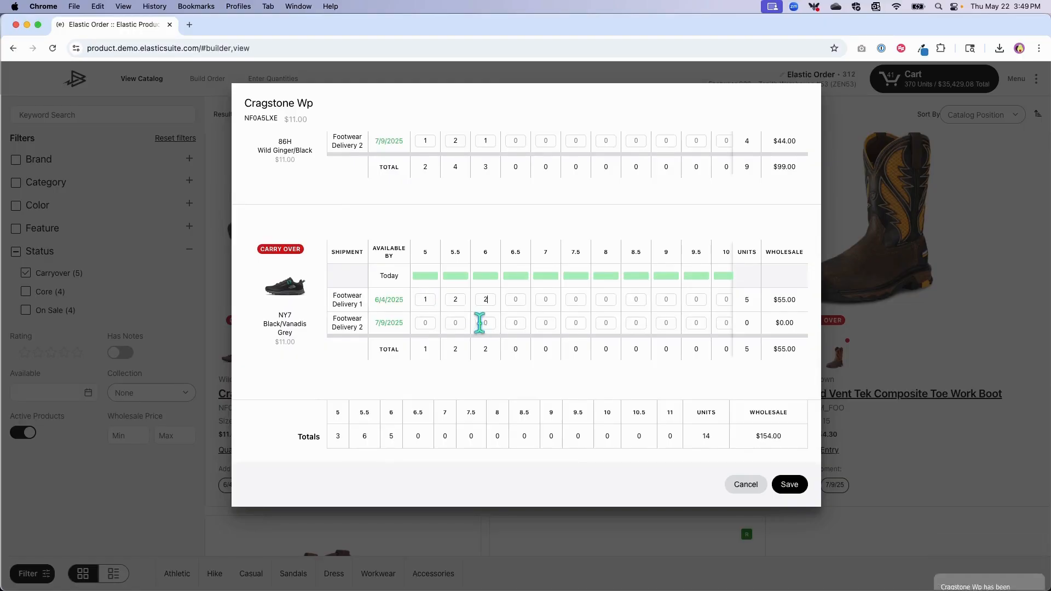
click(425, 322)
text(1)
key(Tab)
text(2)
key(Tab)
text(1)
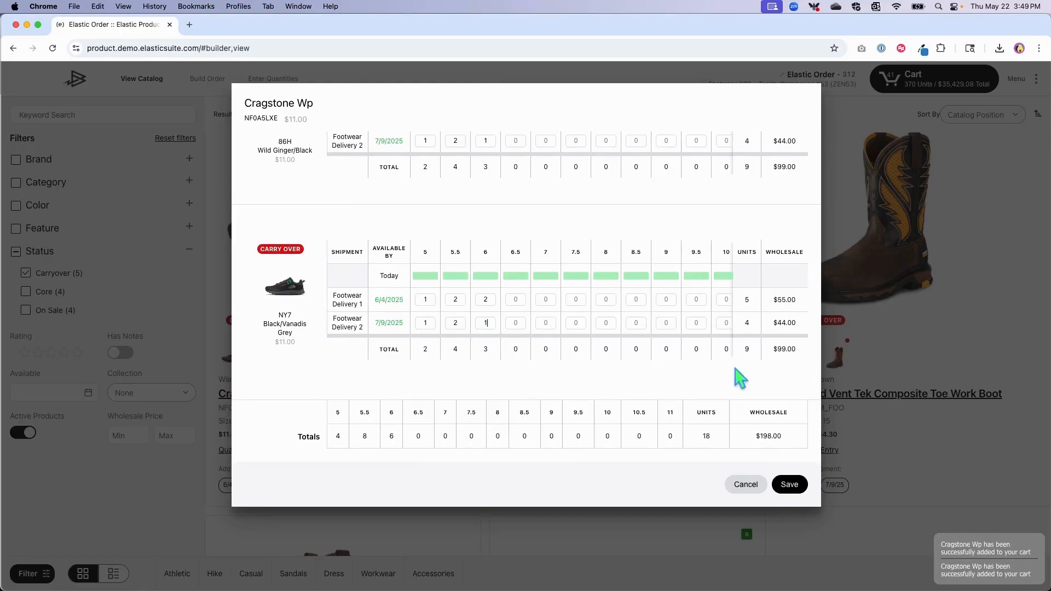
click(798, 491)
Add the Intrepid Vent Tek Composite Toe Work Boot to the 6/4/25 shipment and return to the Build Order view.
click(800, 487)
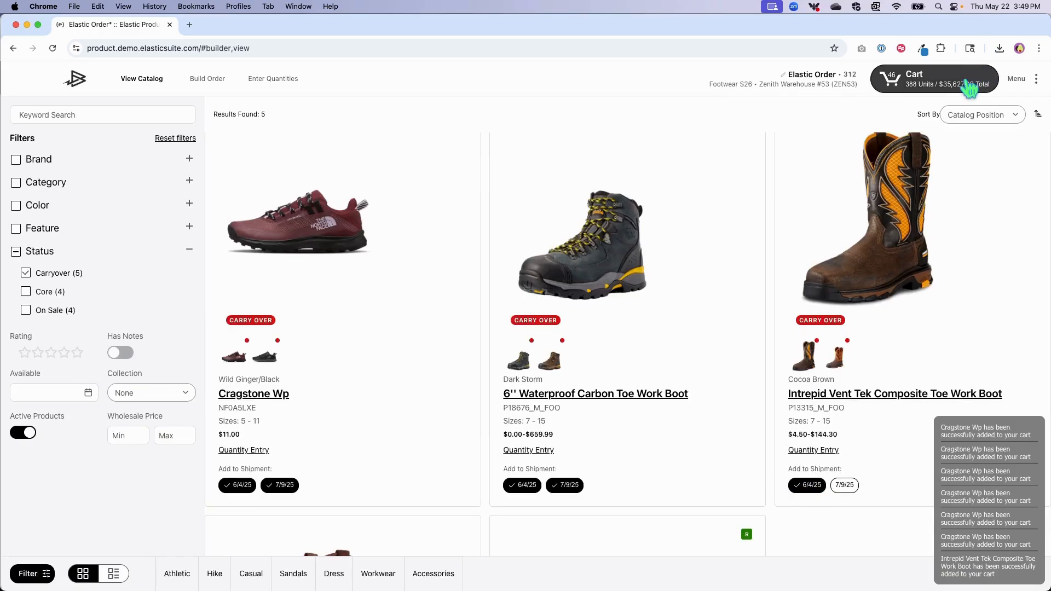
click(217, 83)
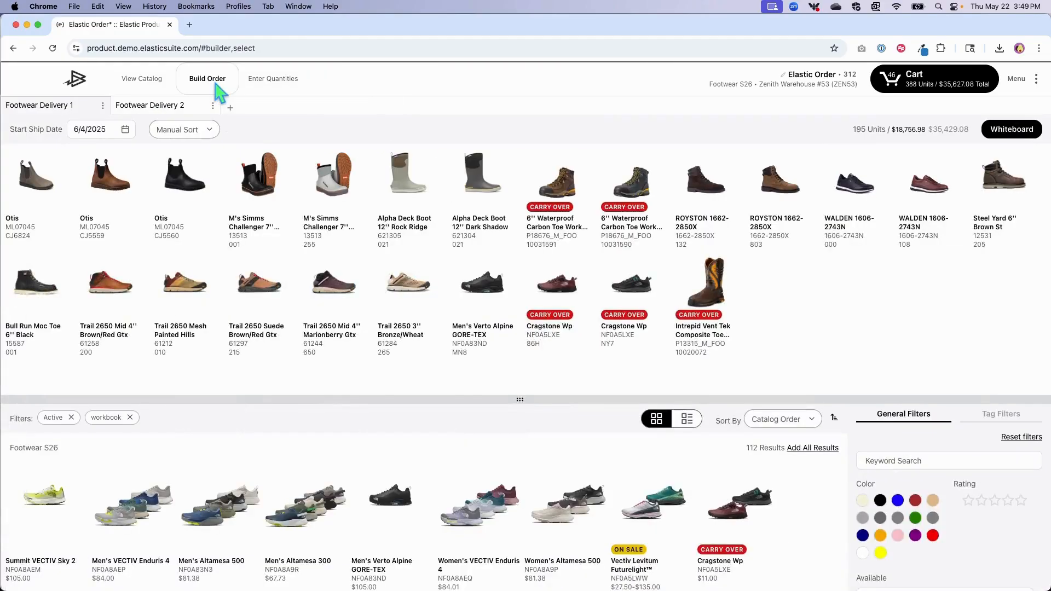
drag(518, 397, 520, 356)
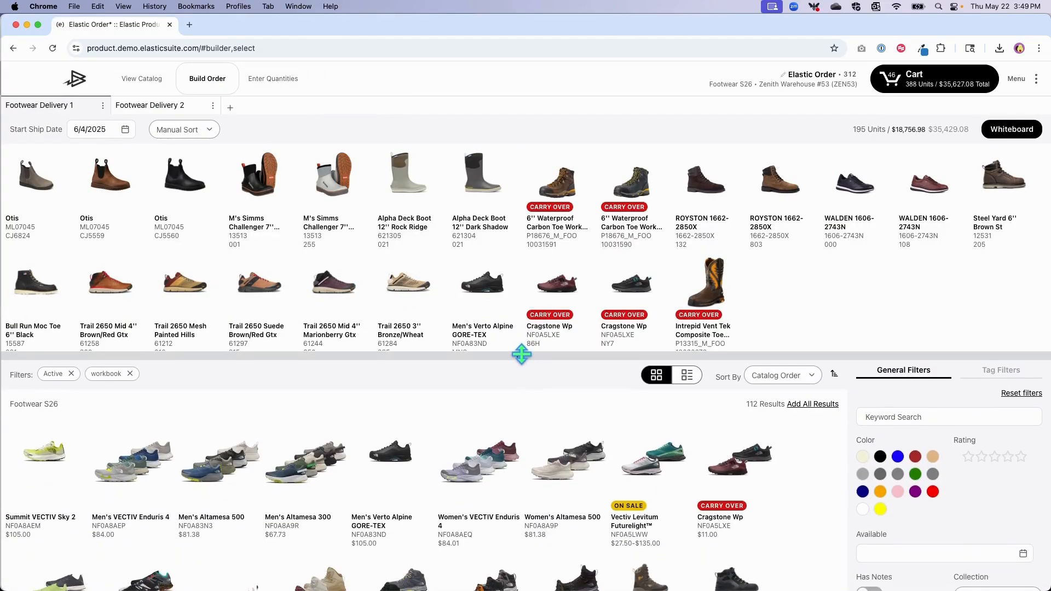
Reorder Footwear Delivery 1 so both 6'' Waterproof Carbon Toe Work Boots come last, after the Intrepid Vent Tek boot.
drag(553, 194, 733, 282)
drag(566, 194, 725, 290)
drag(520, 357, 520, 362)
Show the tag filters for the Footwear S26 catalog products.
scroll(846, 463, down, 1)
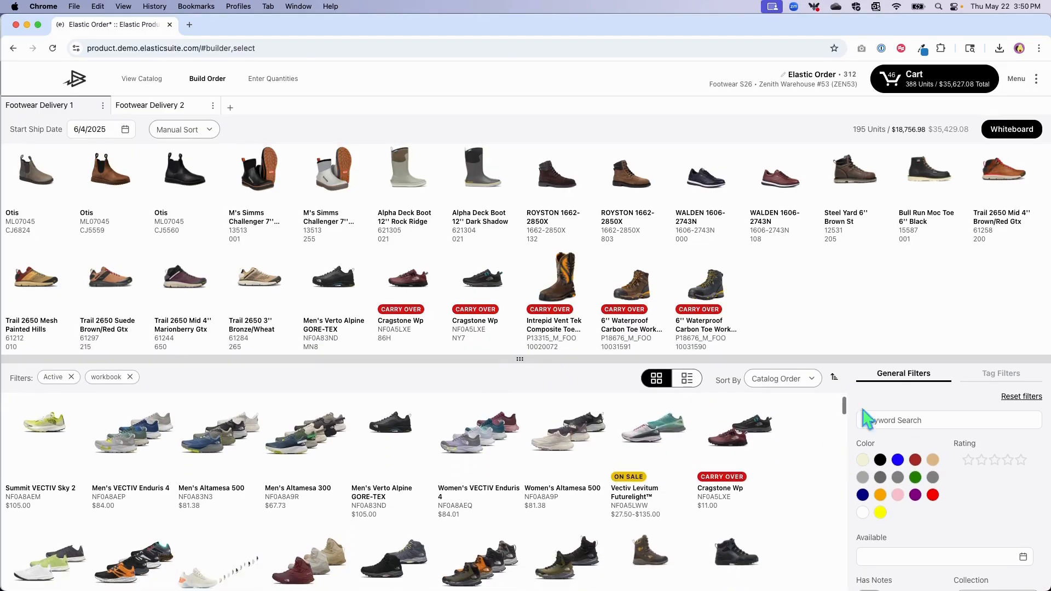
click(982, 377)
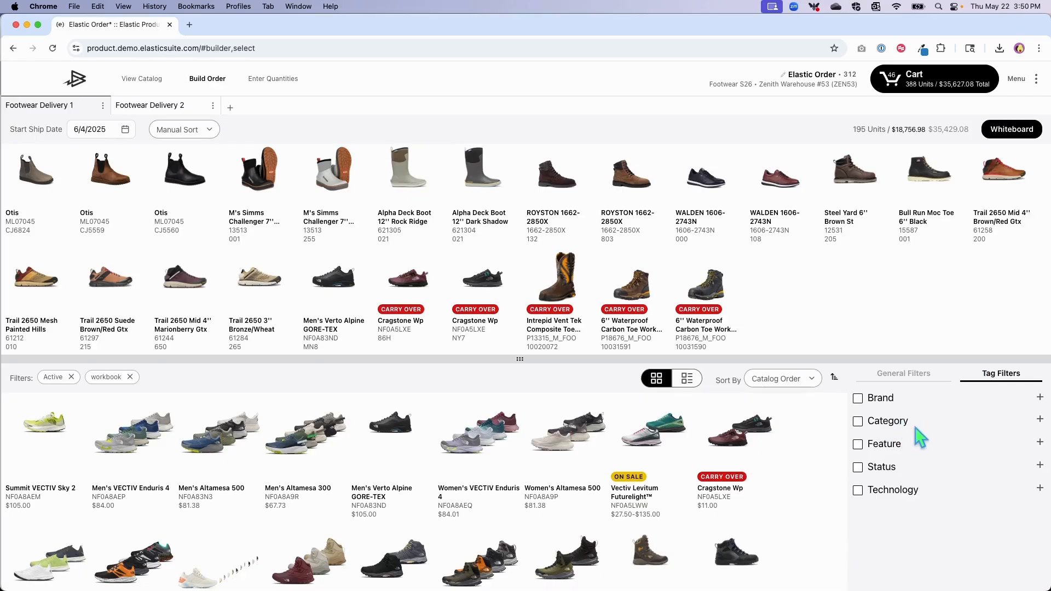
Filter the Footwear S26 catalog by Technology and add both Road Thermal Shoe Cover colors to Footwear Delivery 2.
click(903, 493)
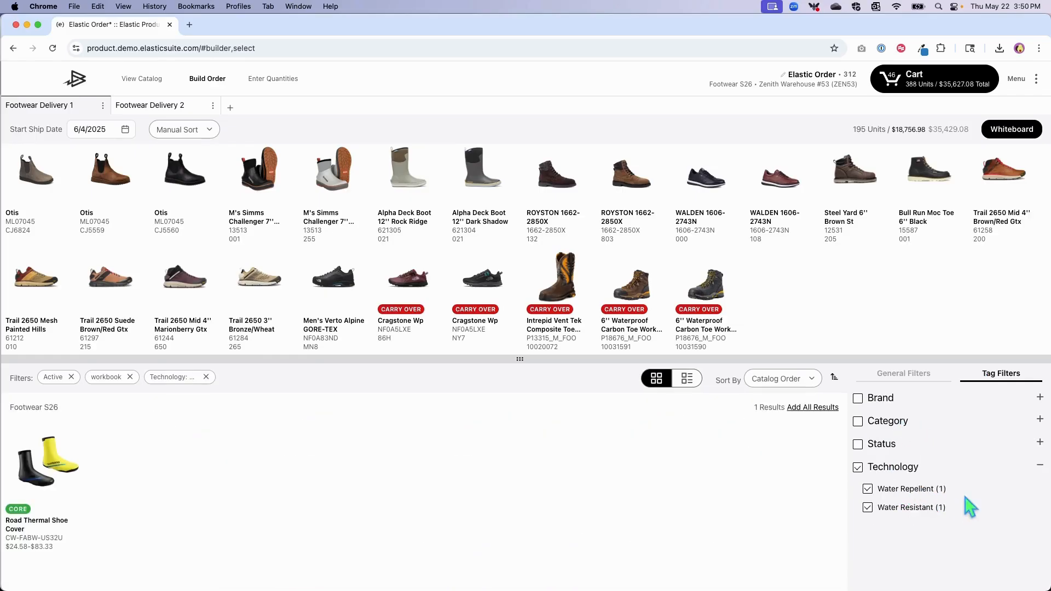
click(141, 106)
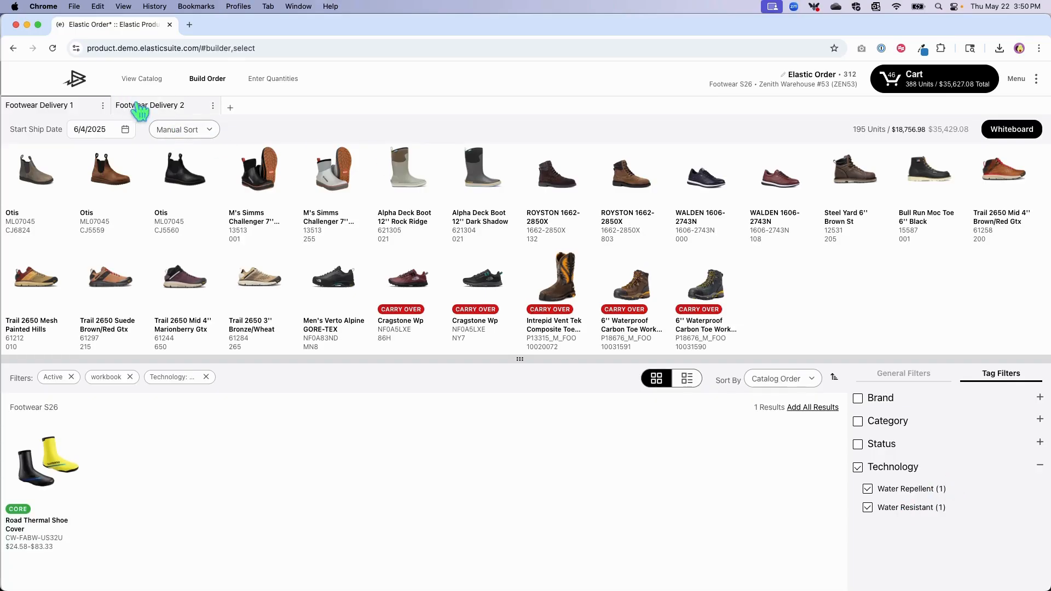
click(49, 481)
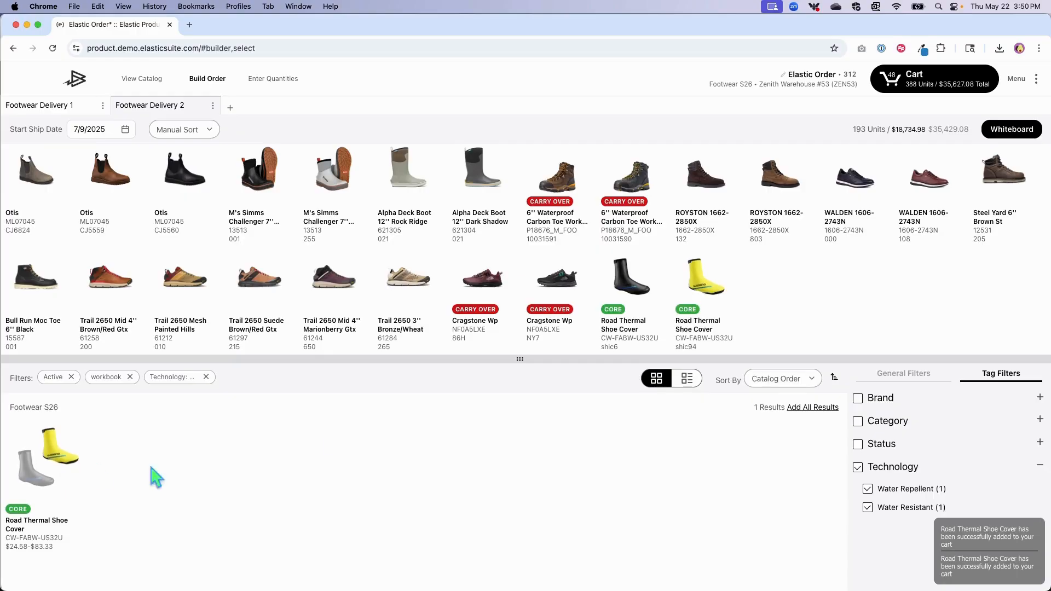
Look over the general and tag filters, and reset the filters to show the full Footwear S26 catalog again.
click(903, 374)
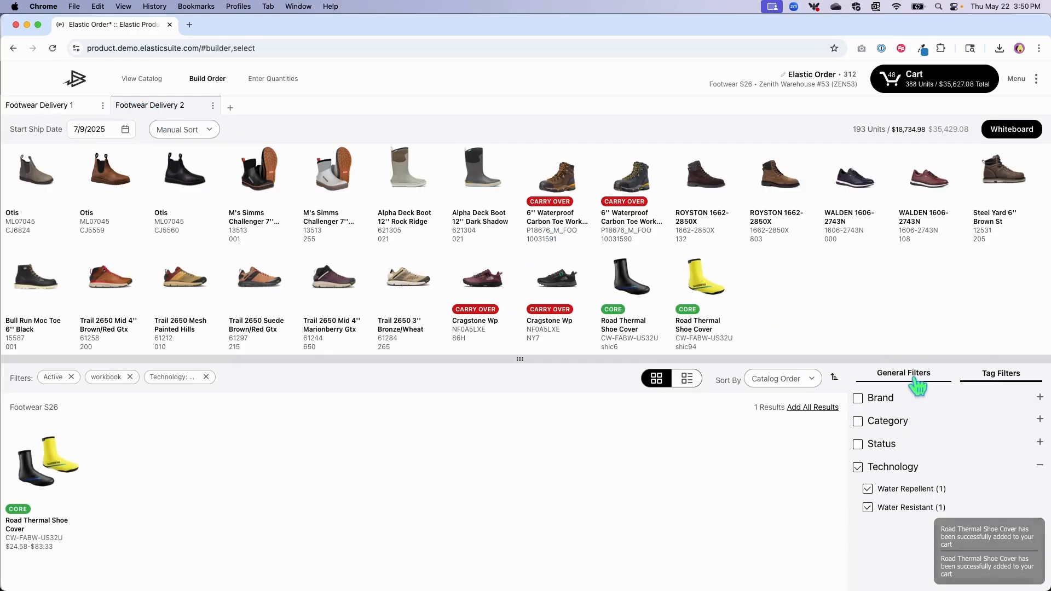
scroll(936, 527, down, 2)
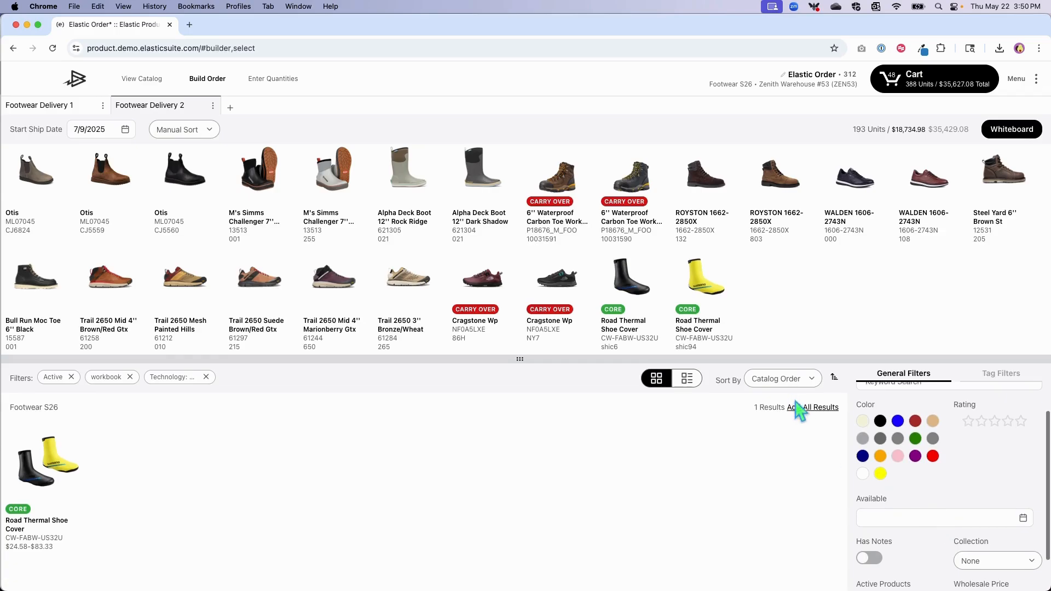
click(997, 378)
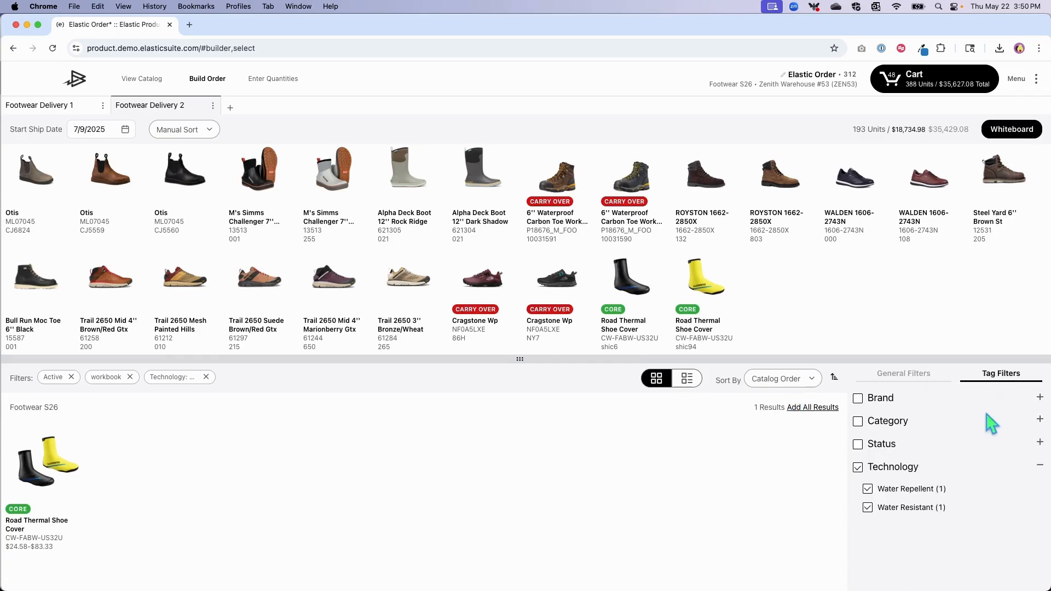
click(900, 376)
scroll(909, 411, up, 2)
click(1021, 396)
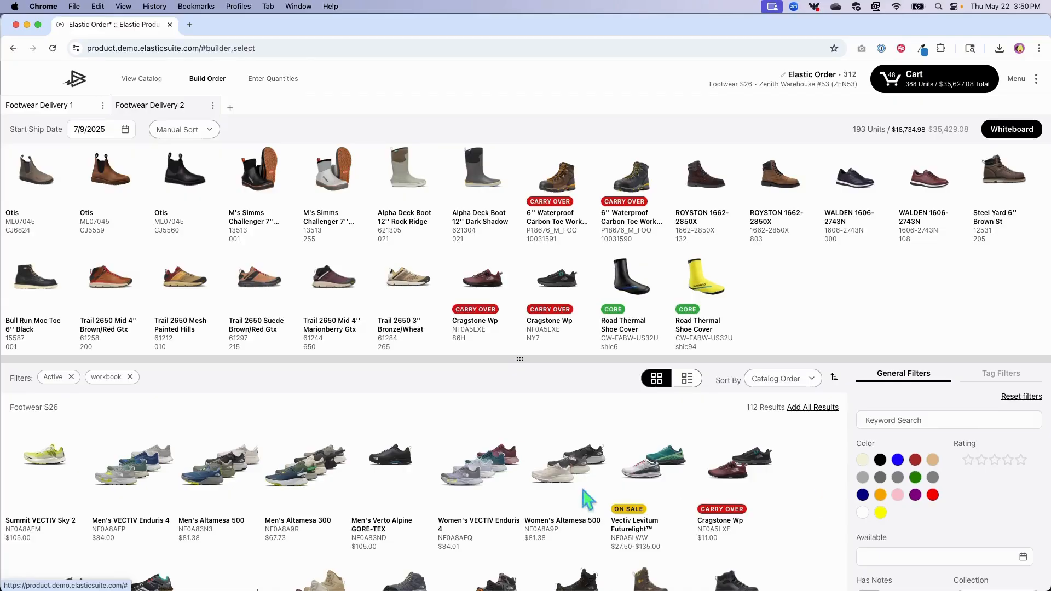
In Footwear Delivery 1, set Trail 2650 3'' Bronze/Wheat quantities to 2 for sizes 6 and 6.5, and 4 for sizes 7, 7.5 and 8.
click(274, 80)
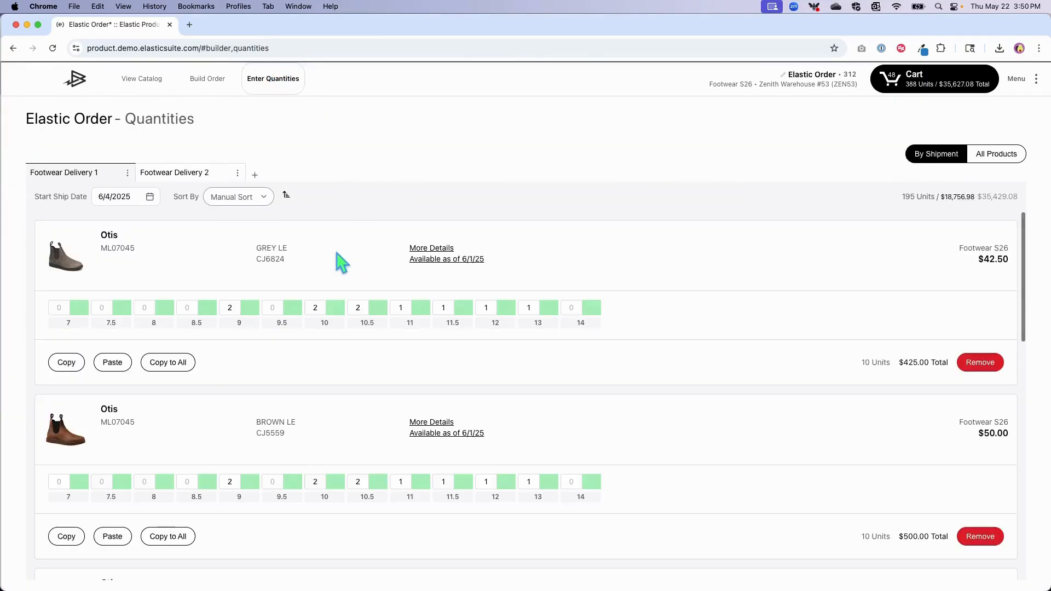
scroll(305, 345, down, 6)
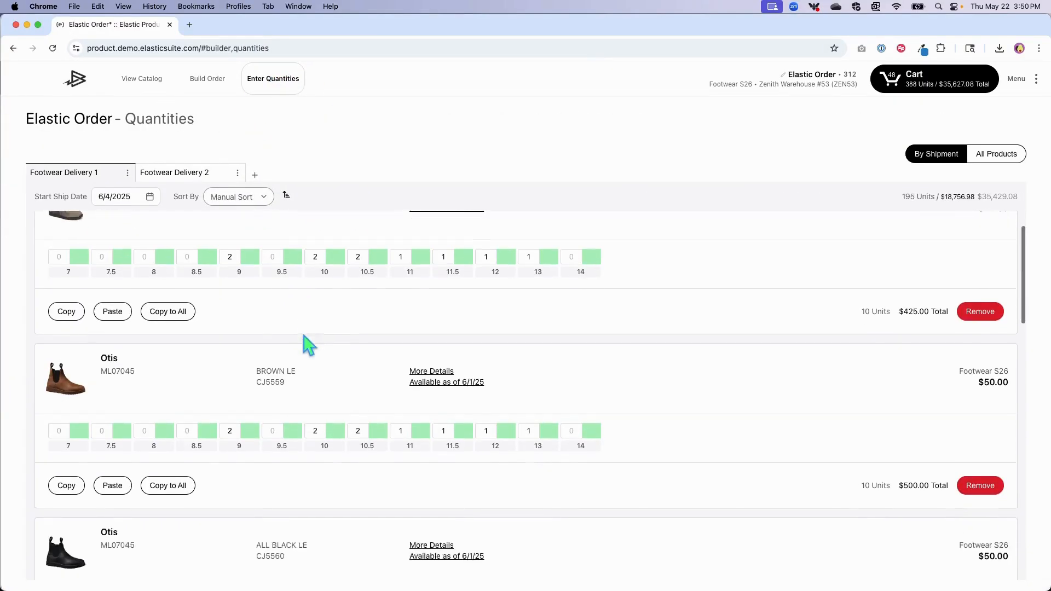
scroll(307, 345, down, 20)
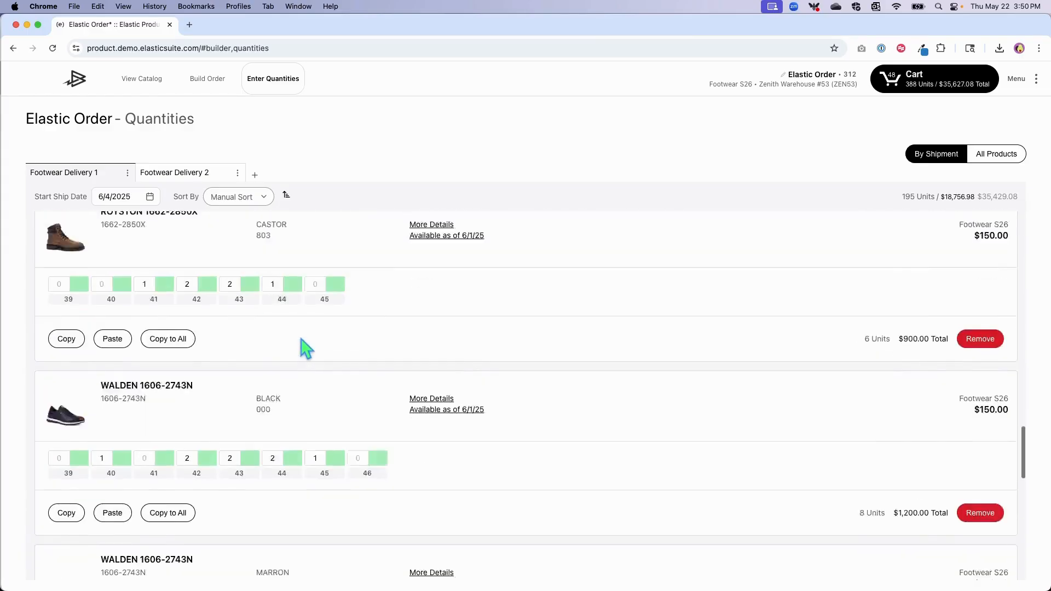
scroll(311, 341, down, 15)
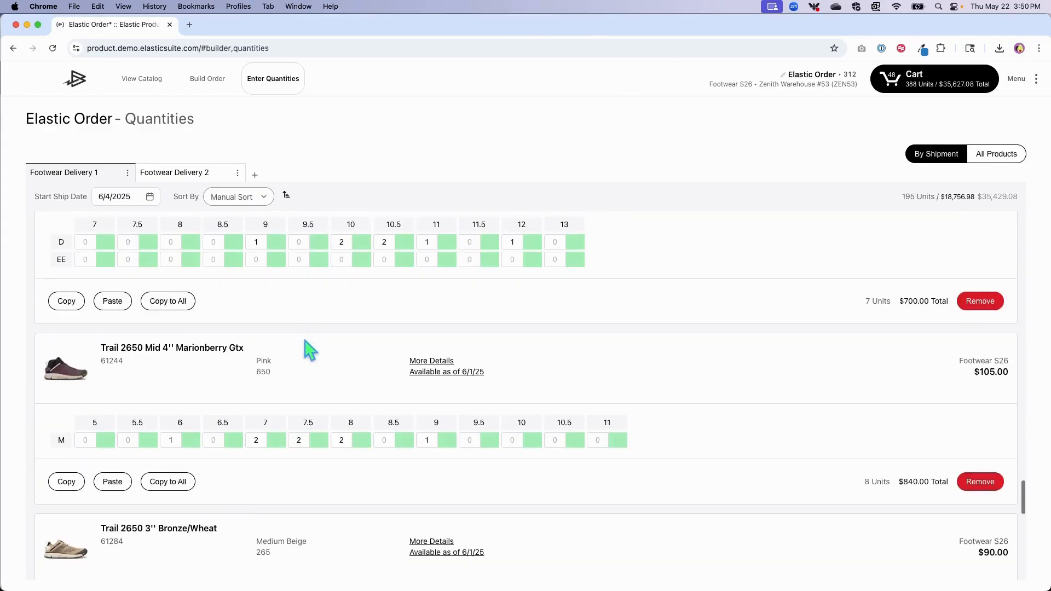
scroll(305, 341, down, 3)
scroll(305, 345, up, 2)
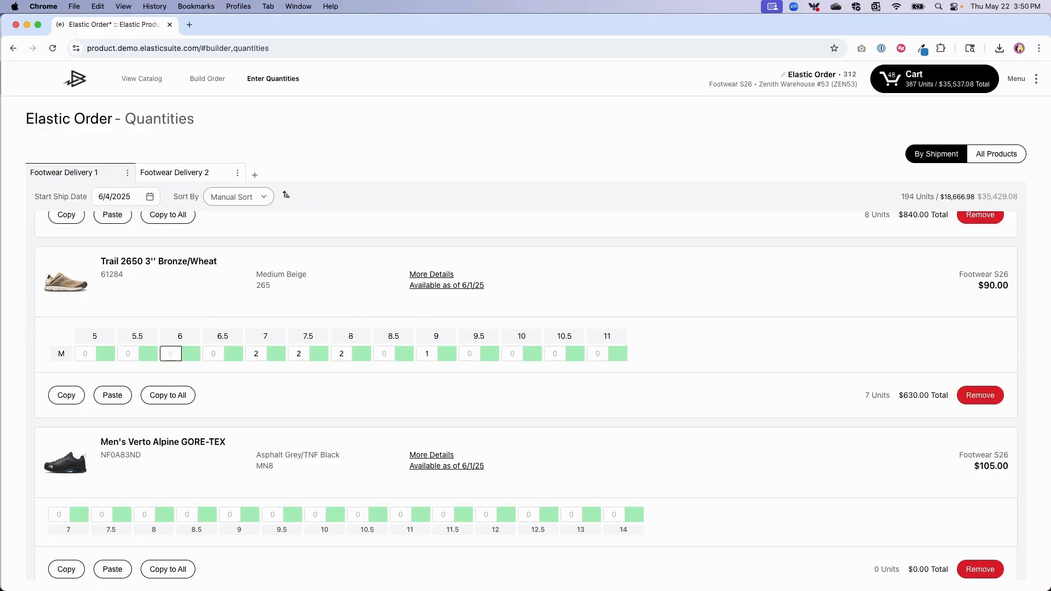
text(2)
key(Tab)
text(4)
key(Tab)
text(4)
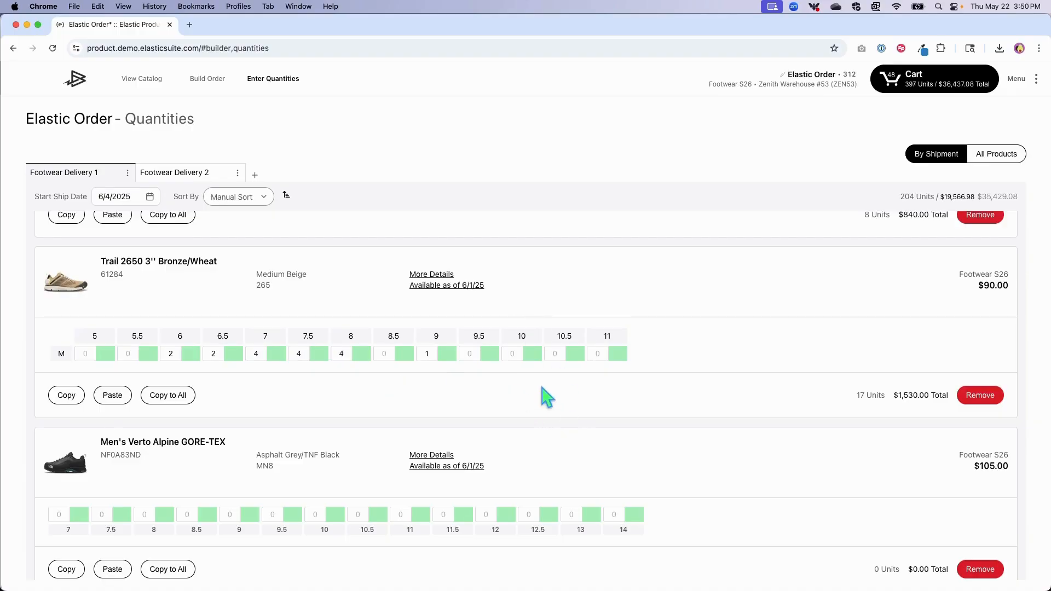
Open the cart details and clean up the cart by removing all products with zero quantity.
scroll(613, 398, down, 1)
scroll(613, 398, down, 15)
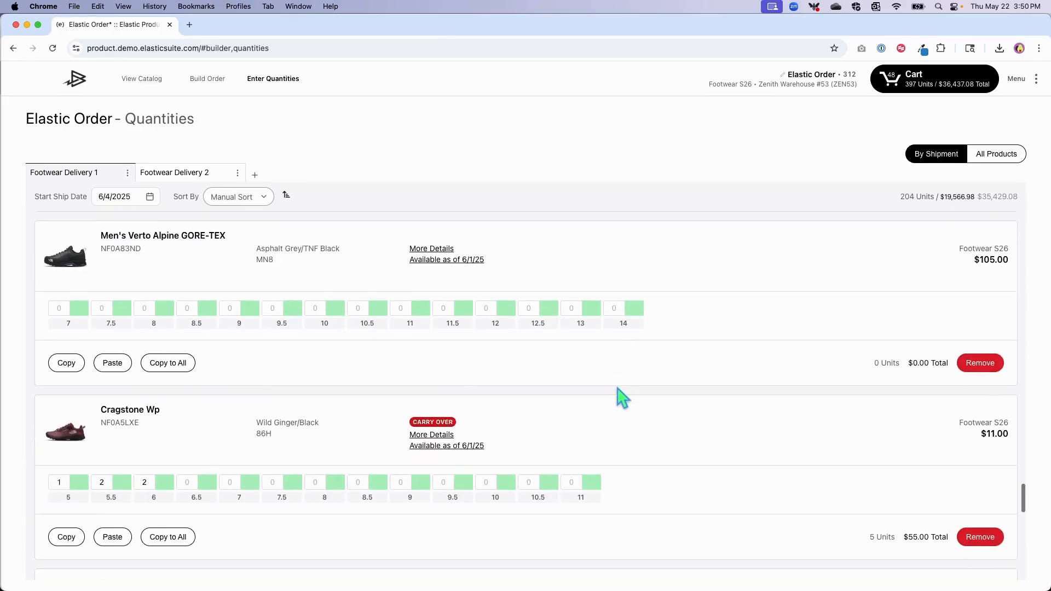
scroll(624, 398, down, 15)
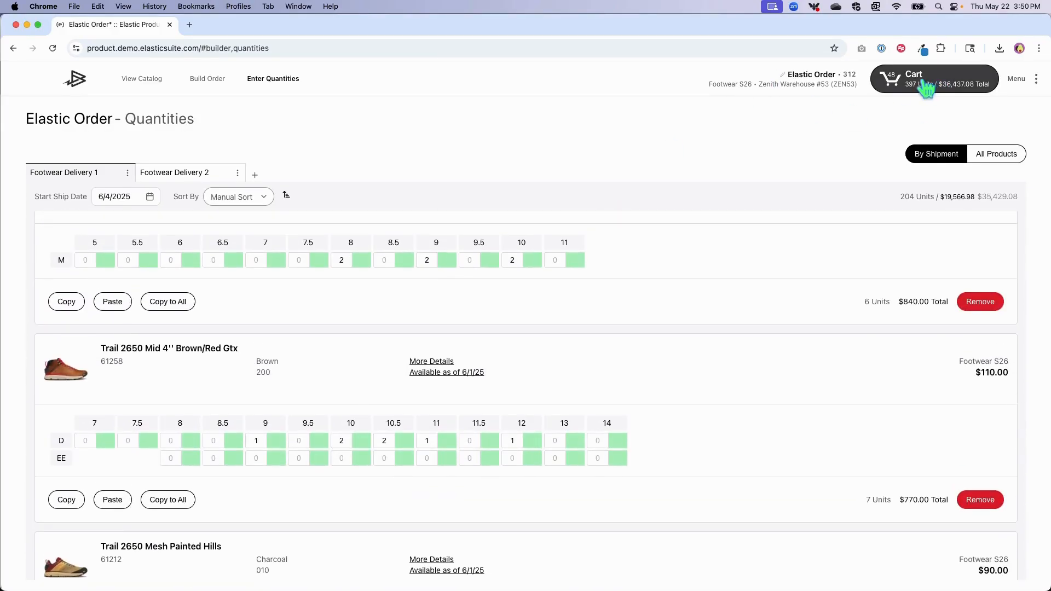
click(925, 86)
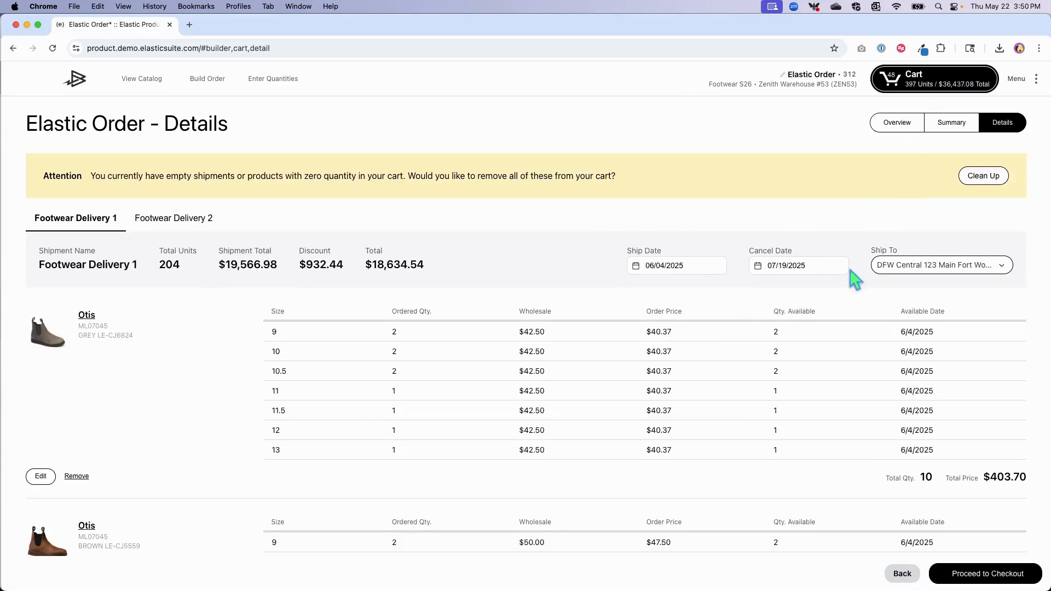
scroll(876, 274, down, 1)
click(995, 165)
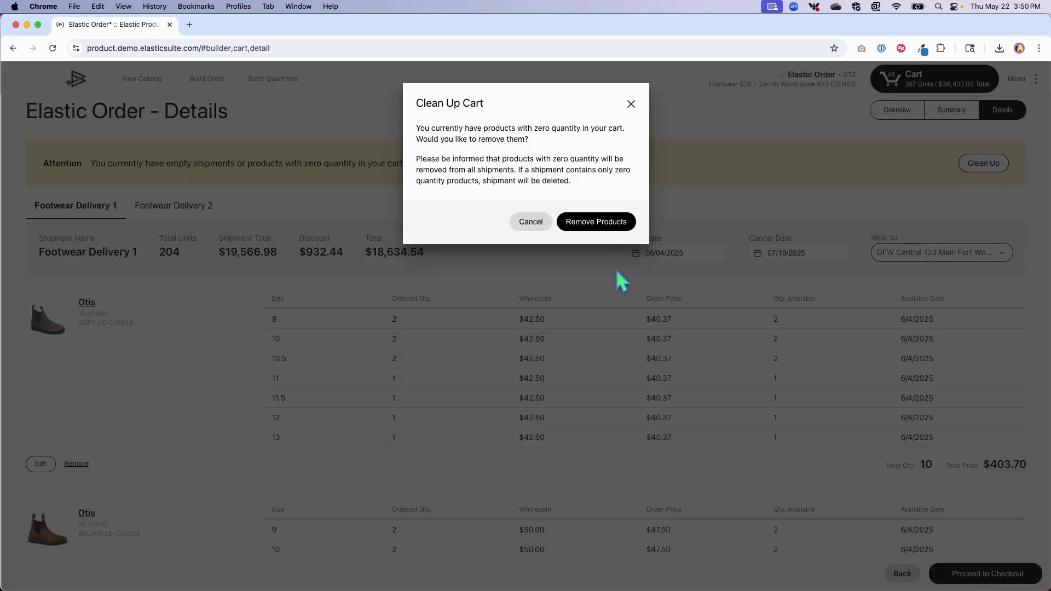
click(591, 224)
Review the cart line items and proceed to checkout with the 5% Off of 200 Units volume discount applied.
scroll(829, 400, down, 5)
scroll(829, 399, down, 20)
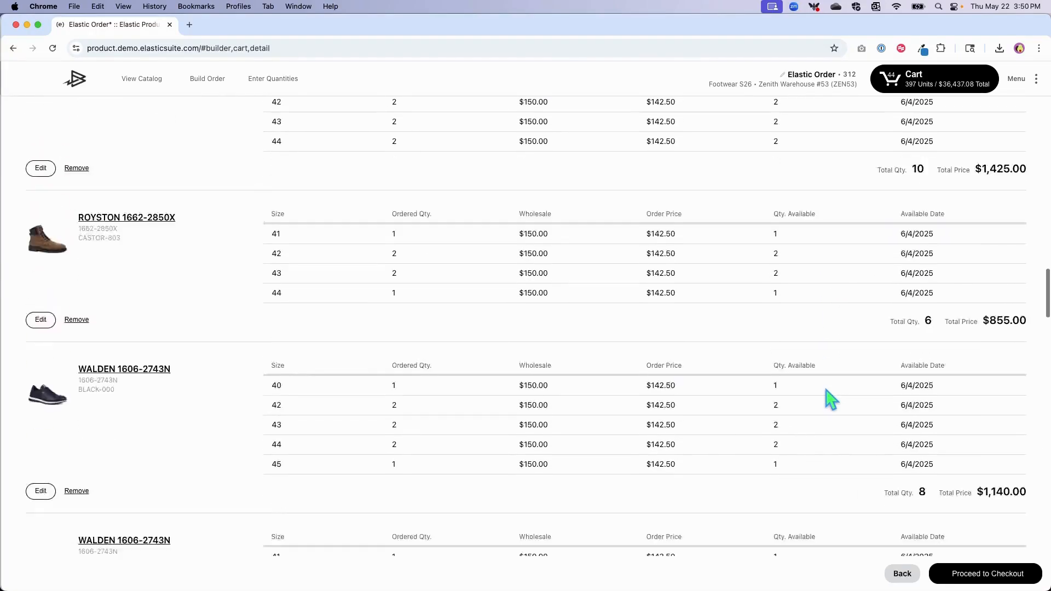
click(1005, 572)
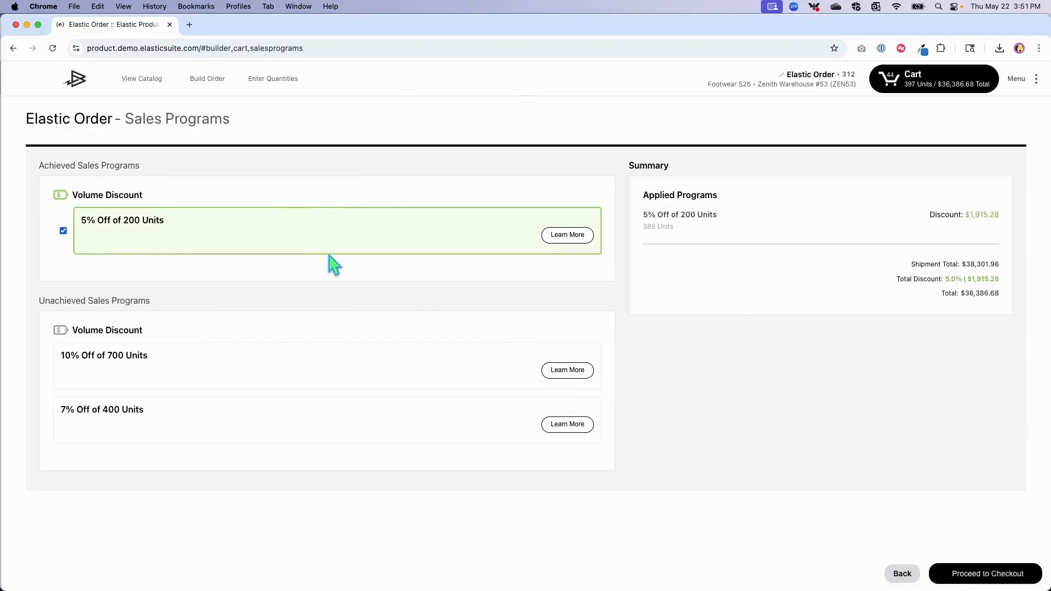
click(965, 572)
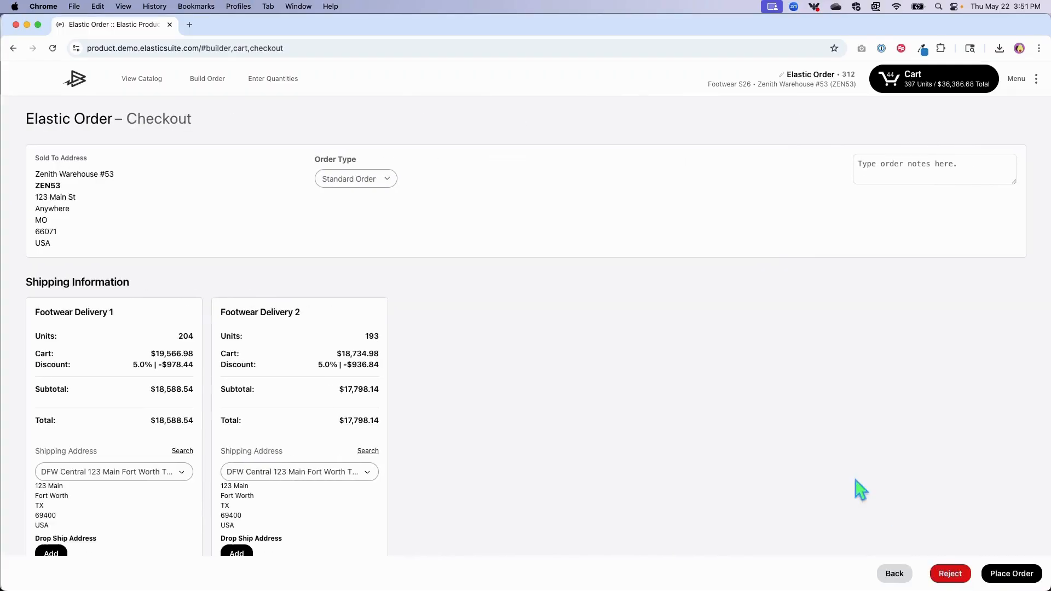
Review the shipping details, dates and PO numbers of both footwear deliveries, and check Footwear Delivery 2's shipping address options.
scroll(530, 346, down, 5)
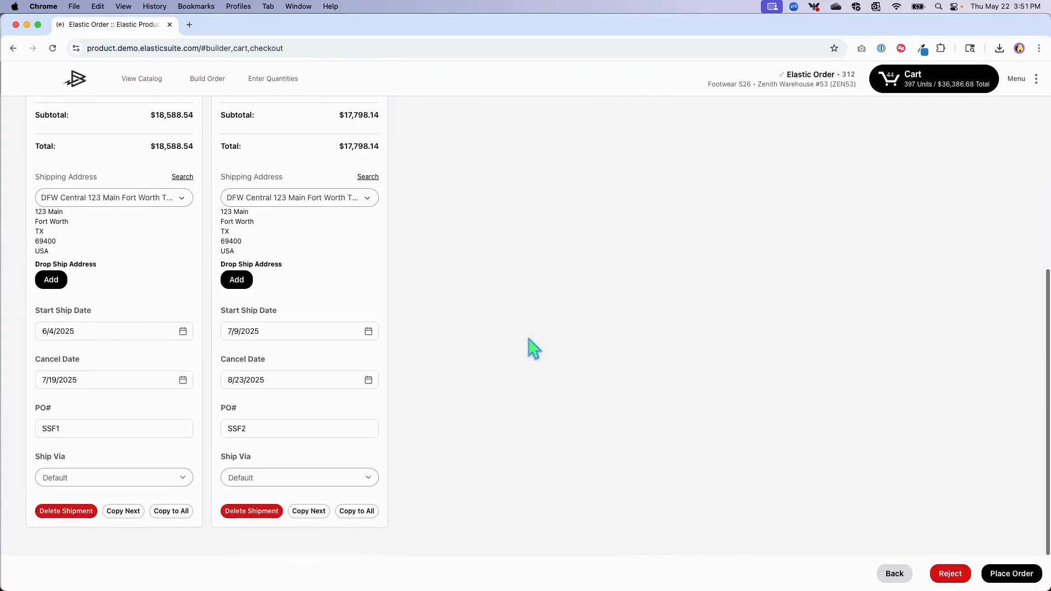
scroll(509, 352, up, 4)
scroll(509, 356, up, 2)
scroll(504, 359, down, 6)
click(303, 199)
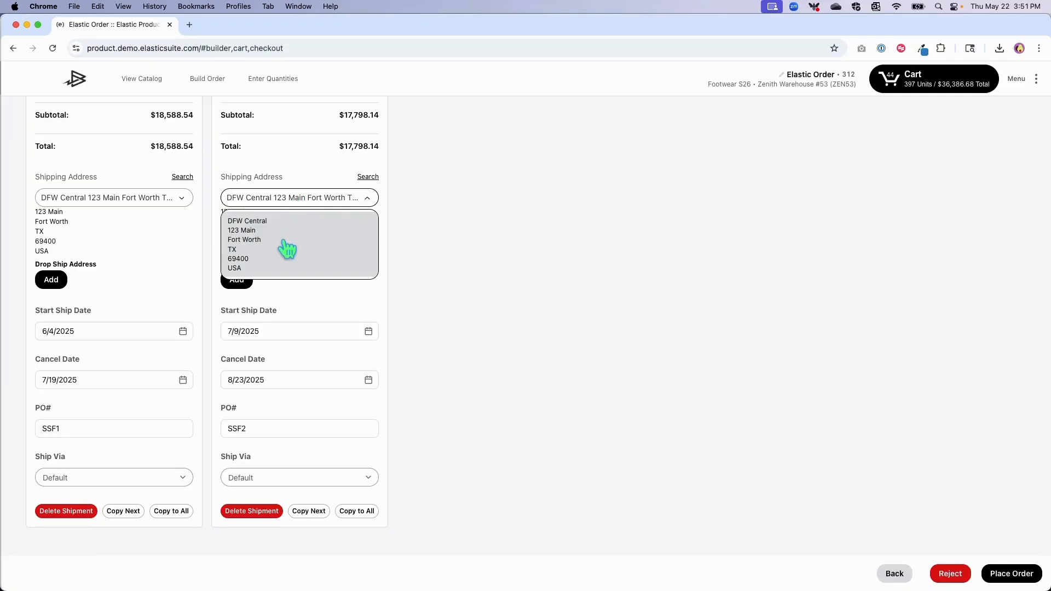
click(516, 219)
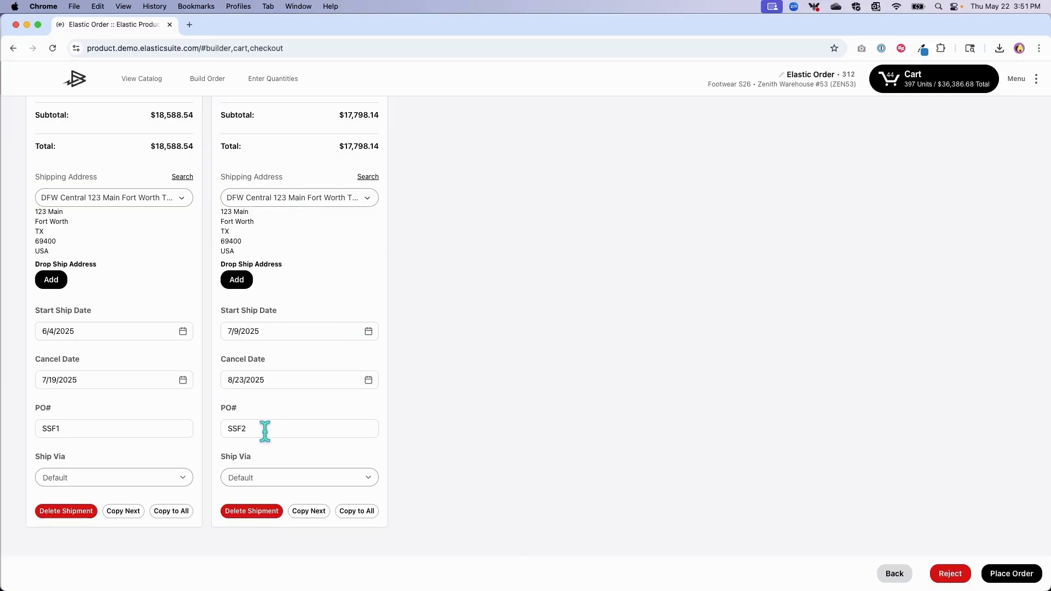
Place the footwear order, submit it, and close the submission confirmation.
click(1010, 575)
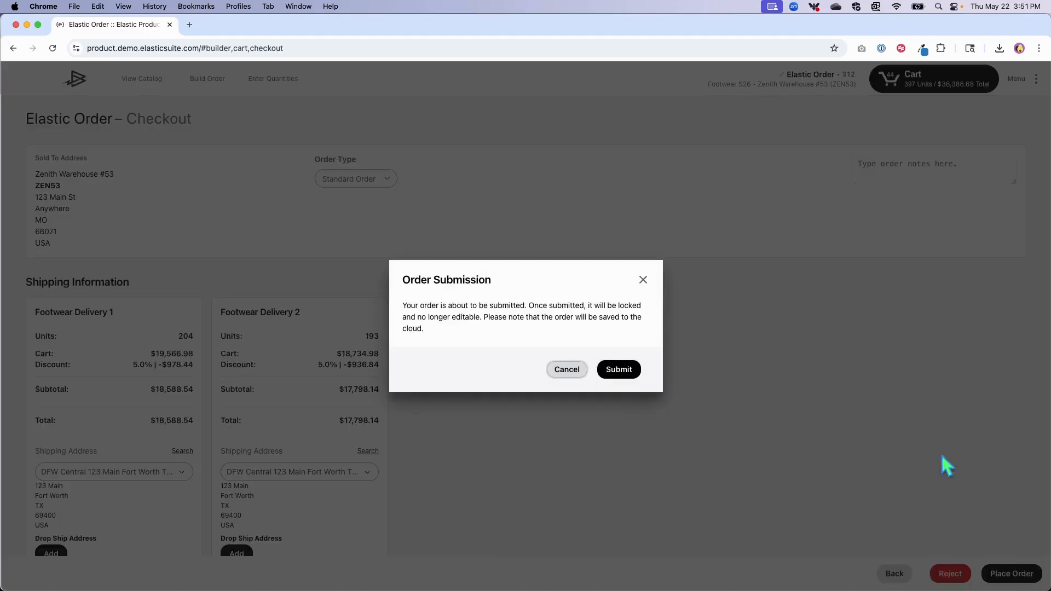
click(622, 368)
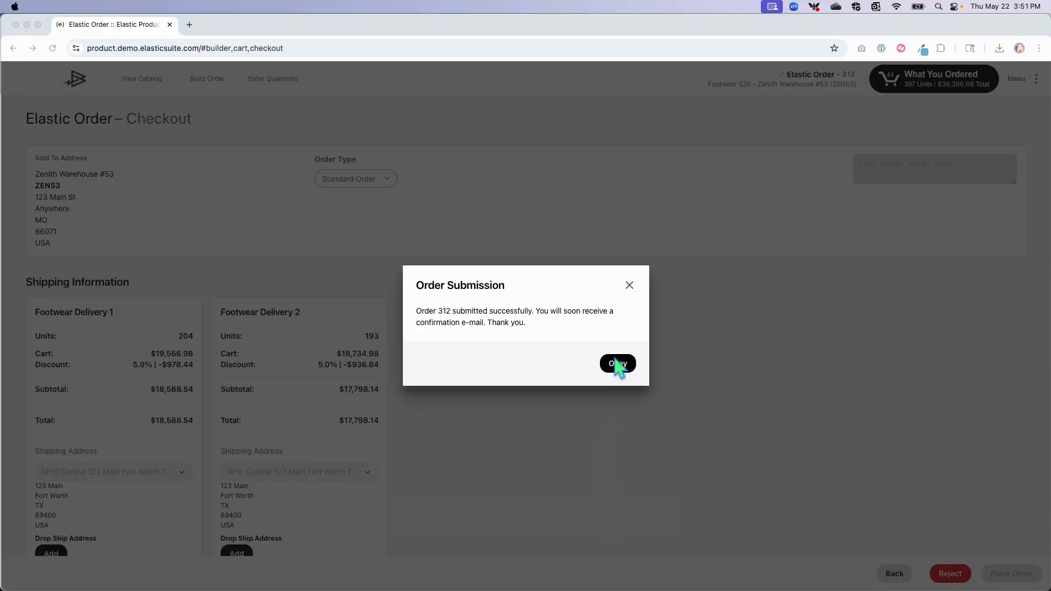
click(619, 365)
click(619, 364)
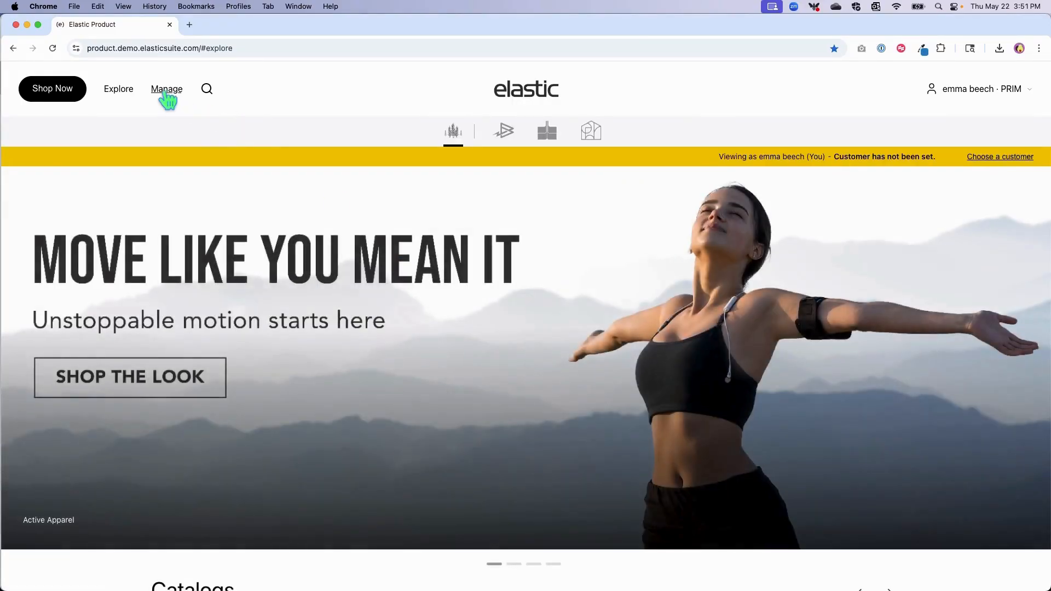
Open the Orders overview and compare the Pending Elastic Orders and Dealer Elastic Orders lists, ending on the pending orders.
click(167, 90)
click(73, 300)
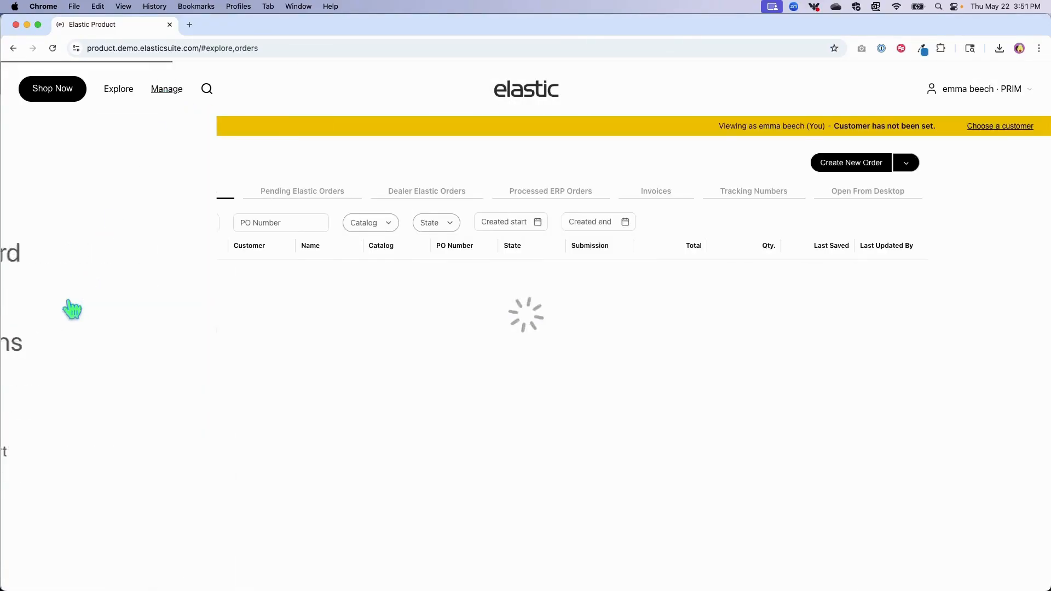
click(292, 200)
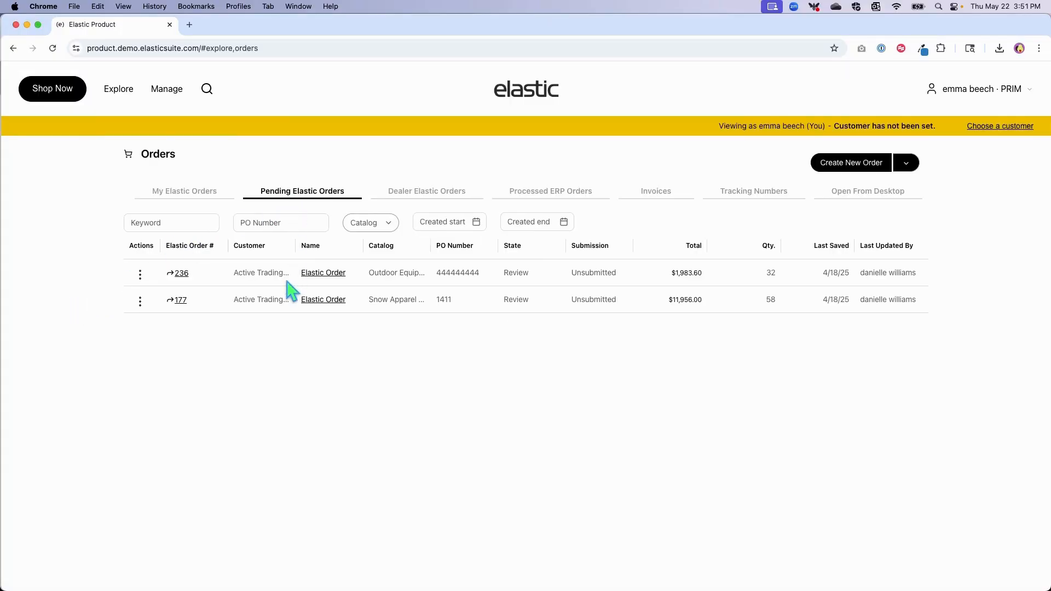
click(440, 198)
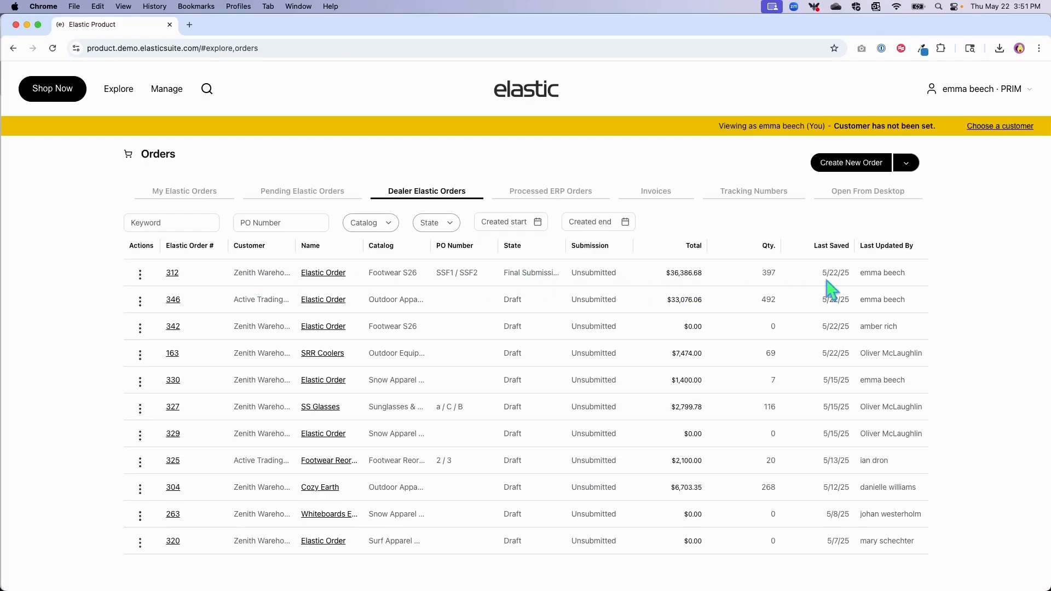
click(319, 199)
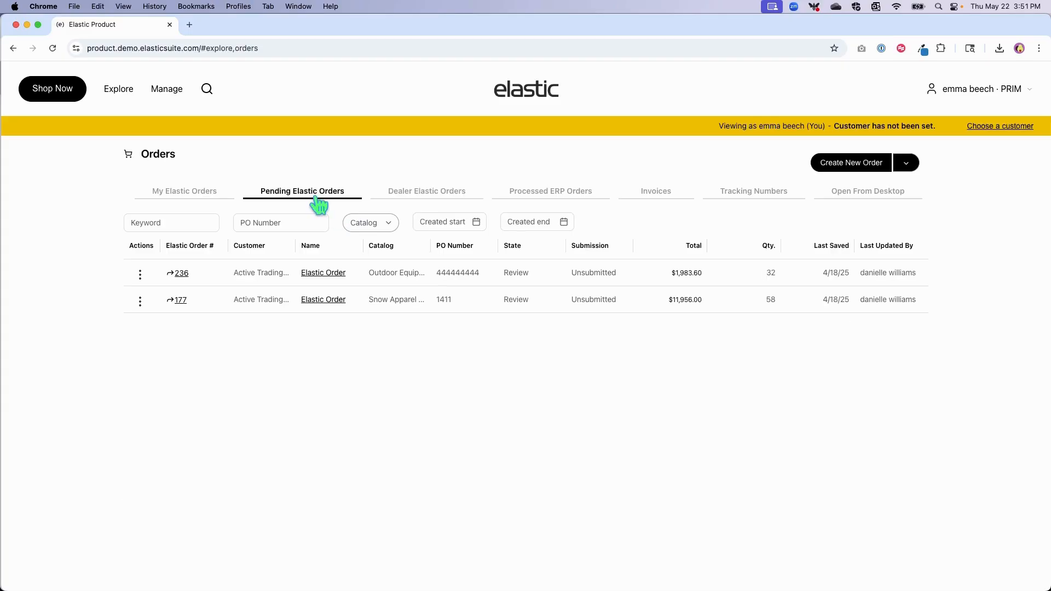